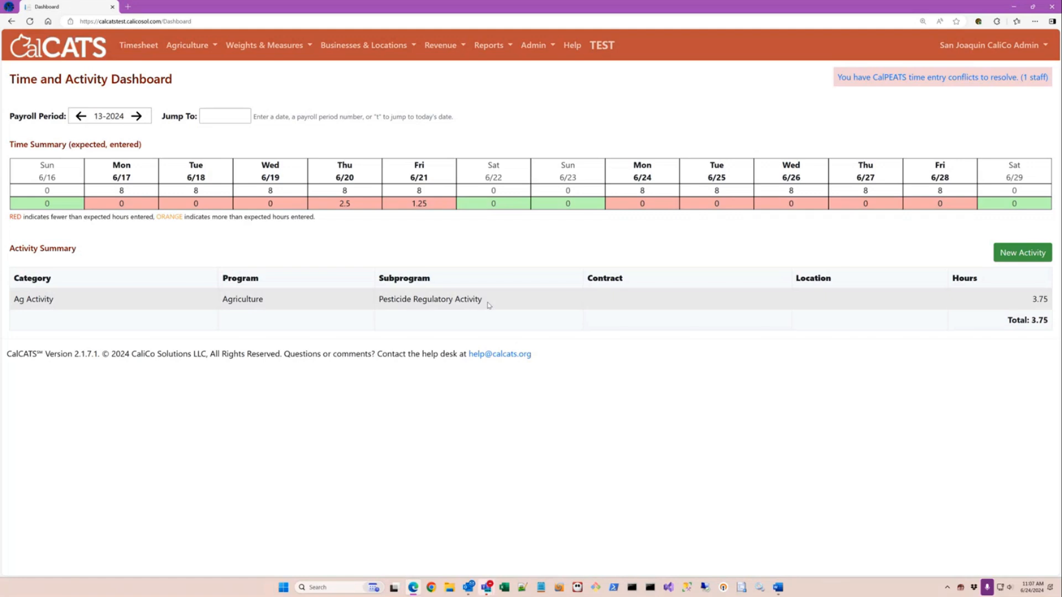
Check the total hours in the dashboard's Activity Summary and open the timesheet entry page.
double_click(1033, 319)
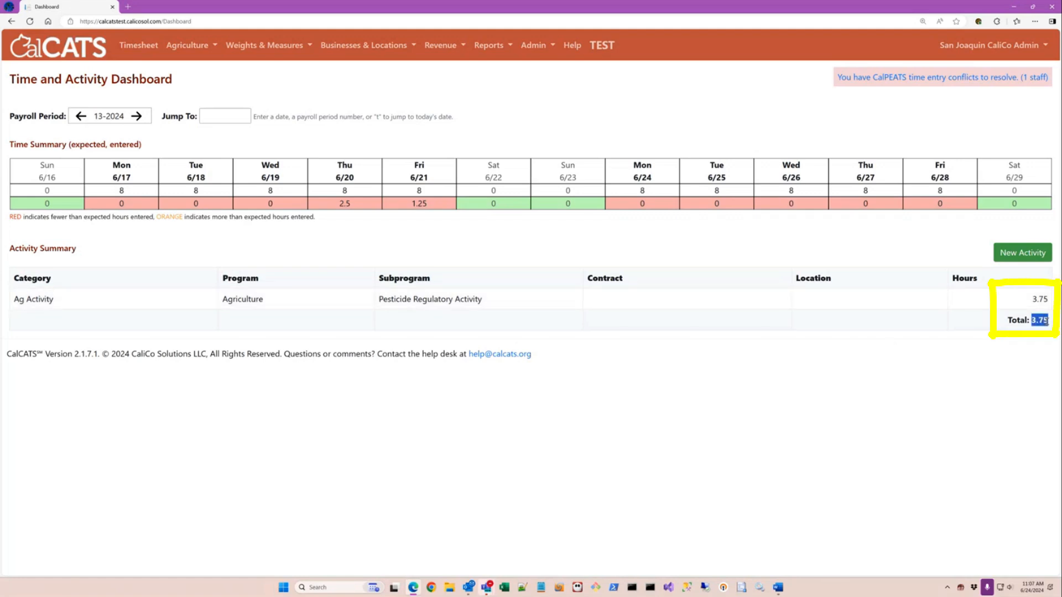
left_click(1035, 323)
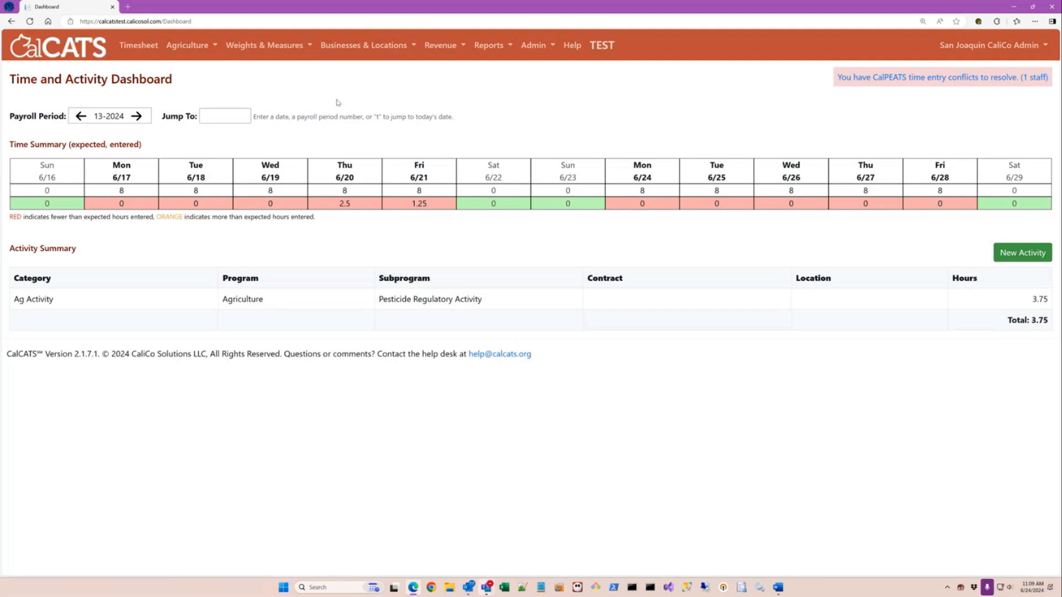
left_click(132, 50)
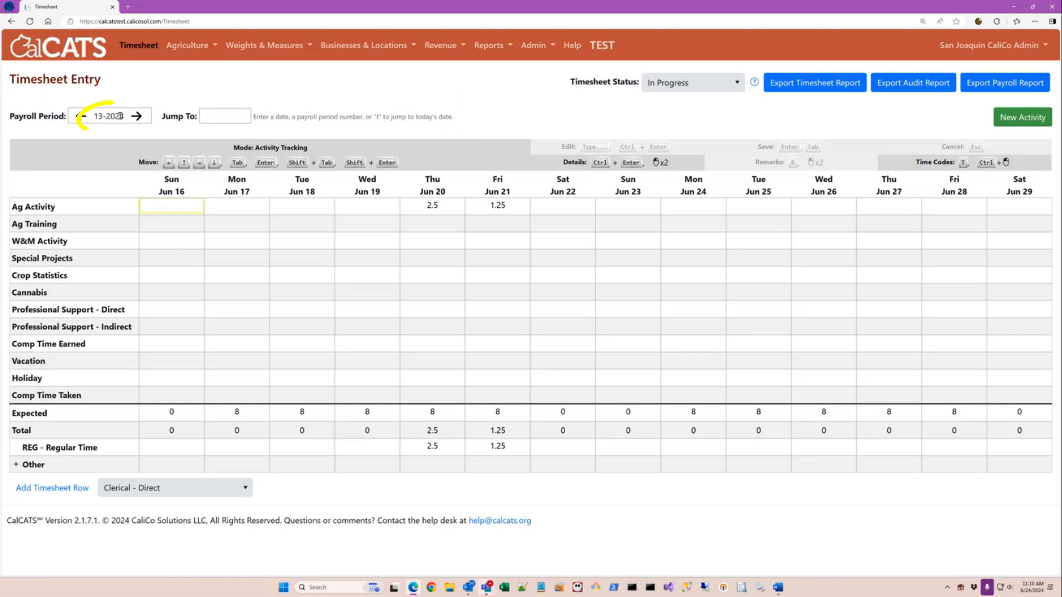
Step the timesheet back to payroll period 11-2024.
left_click(80, 118)
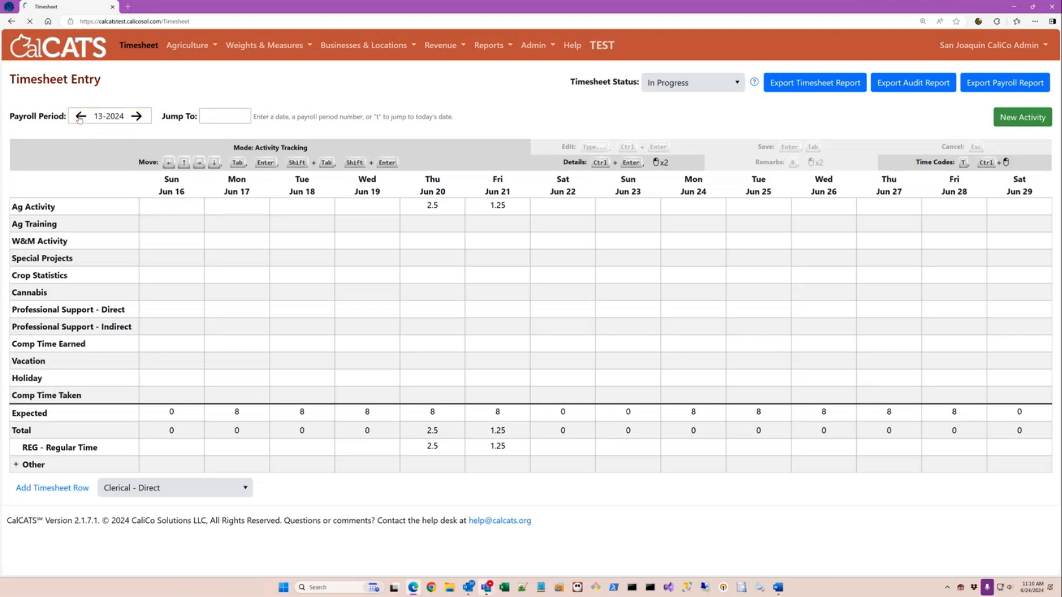
left_click(80, 118)
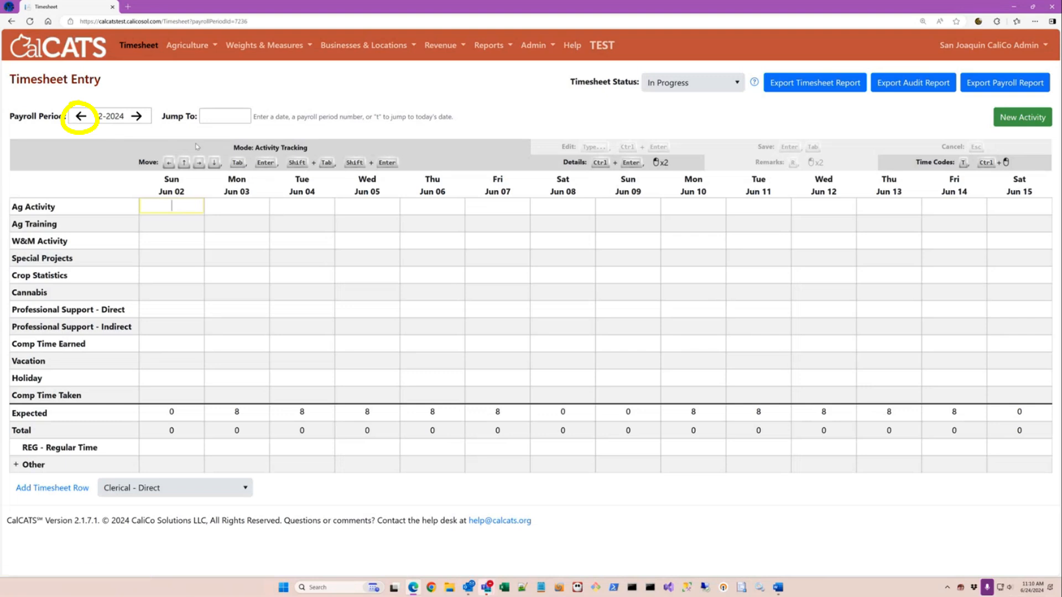
left_click(81, 116)
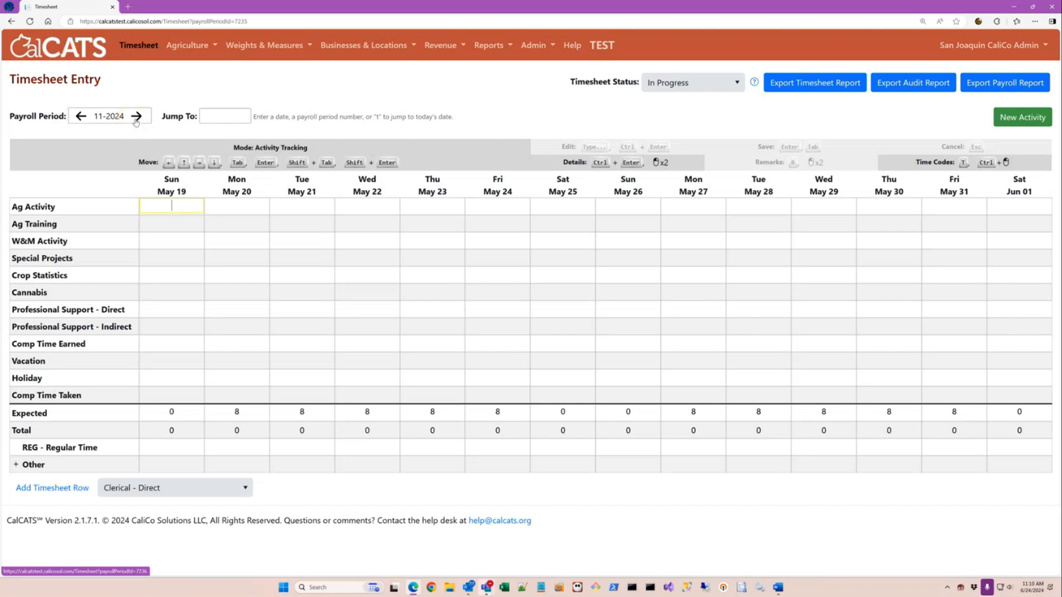
Jump the timesheet to the payroll period containing 1/15 and locate that date's column.
left_click(210, 117)
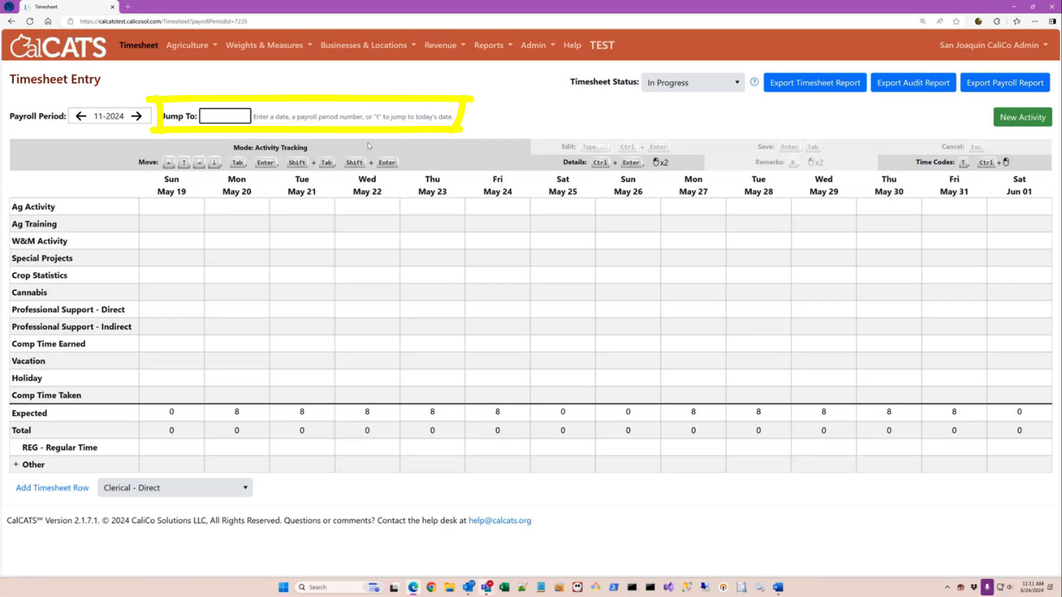
type("1/15")
key("Return")
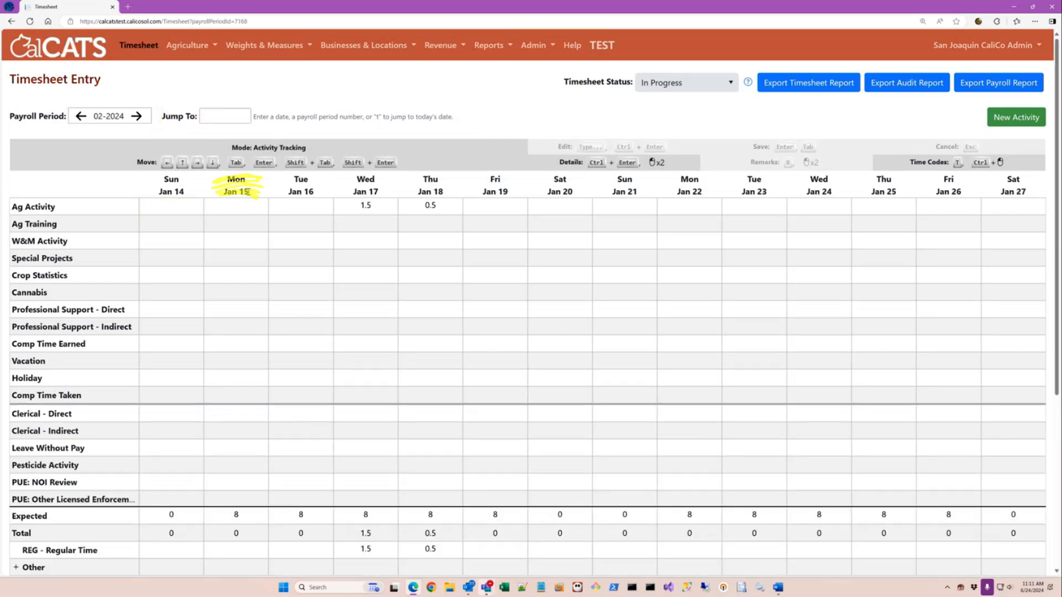
left_click_drag(249, 192, 222, 192)
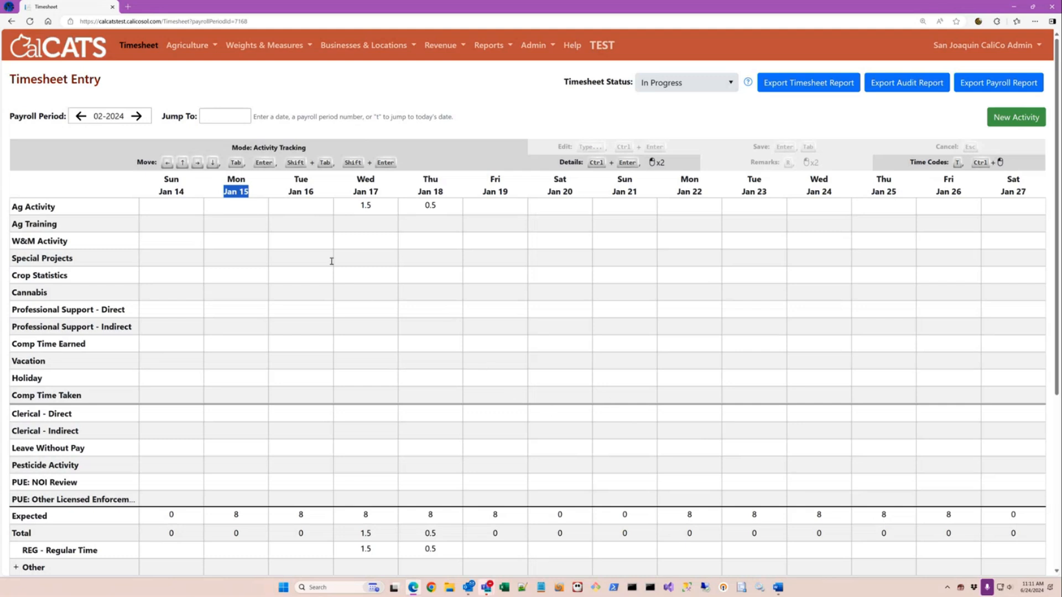
left_click(267, 186)
Return the timesheet to the payroll period containing today's date with the "t" jump entry.
left_click(215, 117)
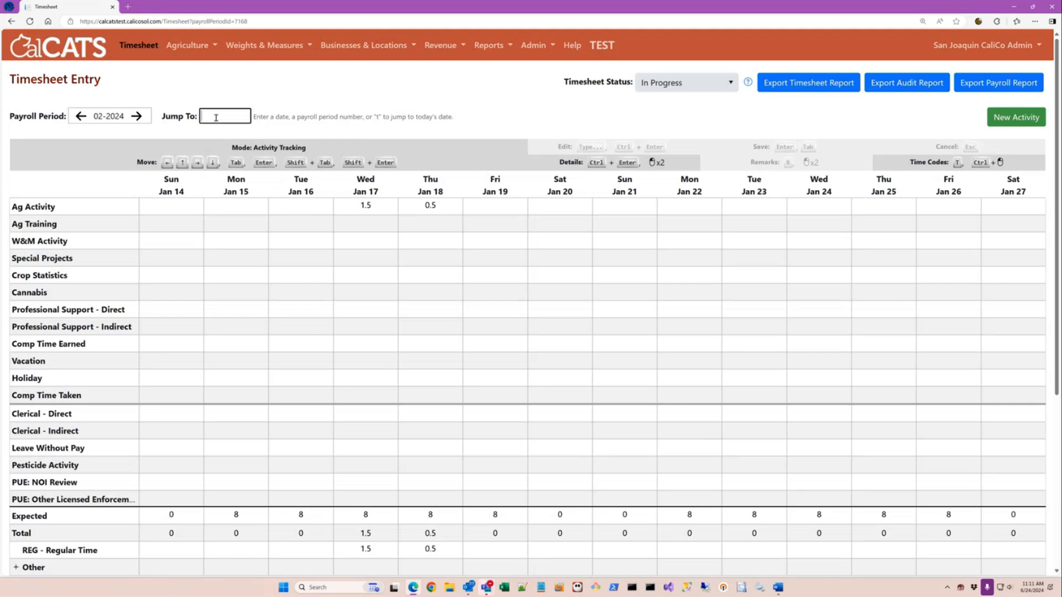
left_click_drag(369, 117, 389, 119)
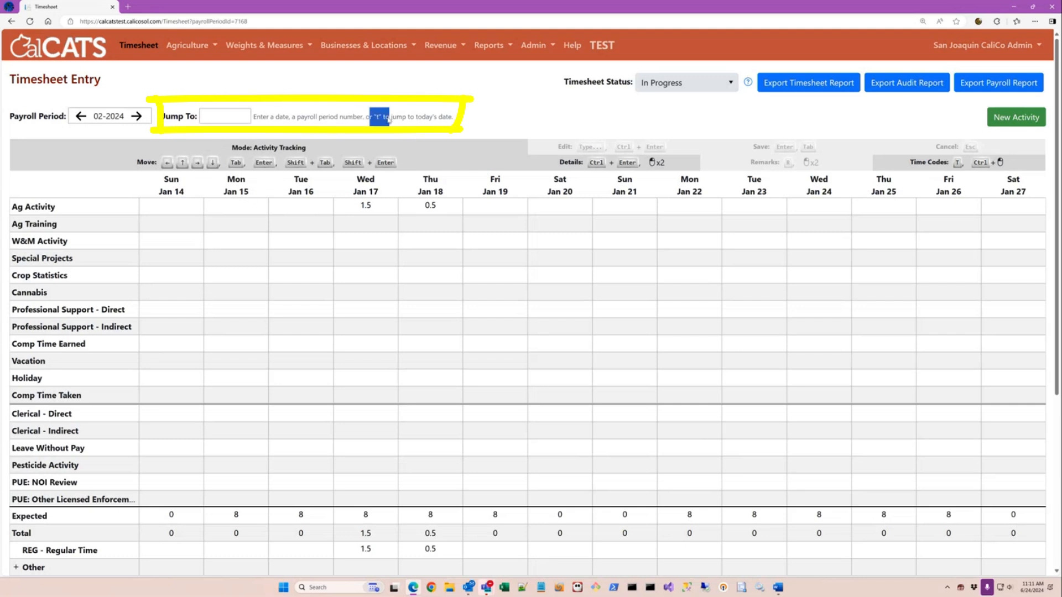
left_click(238, 117)
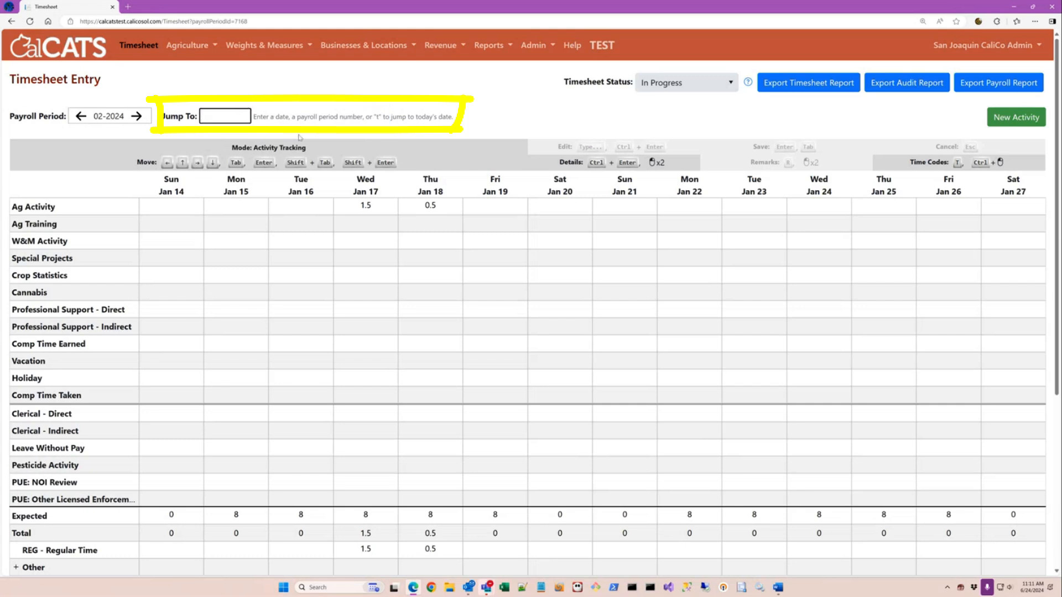
type("t")
key("Return")
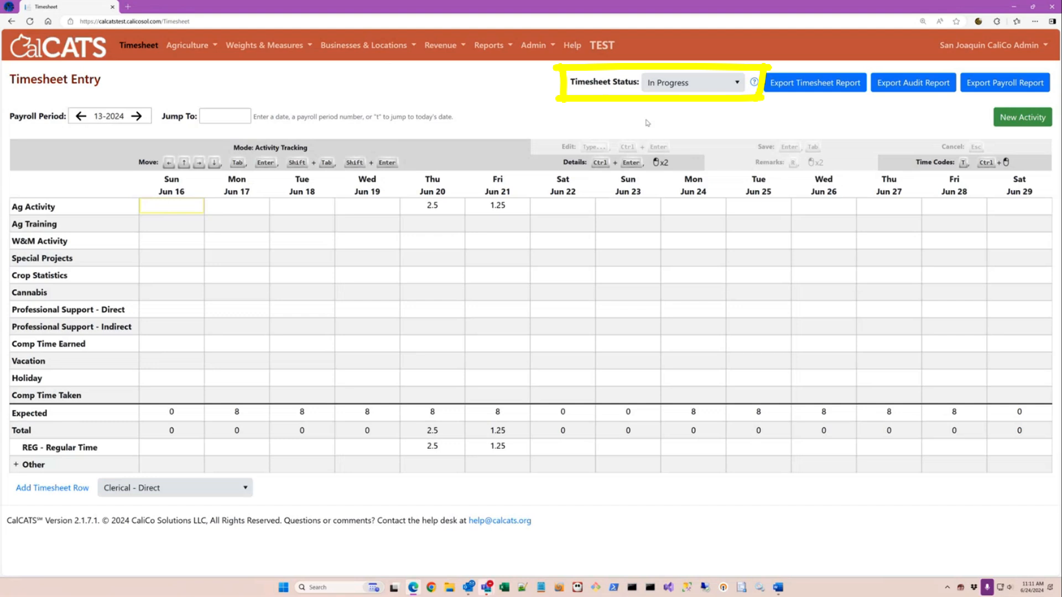
Review the available timesheet status options and the mode and shortcut legend above the grid.
left_click(700, 87)
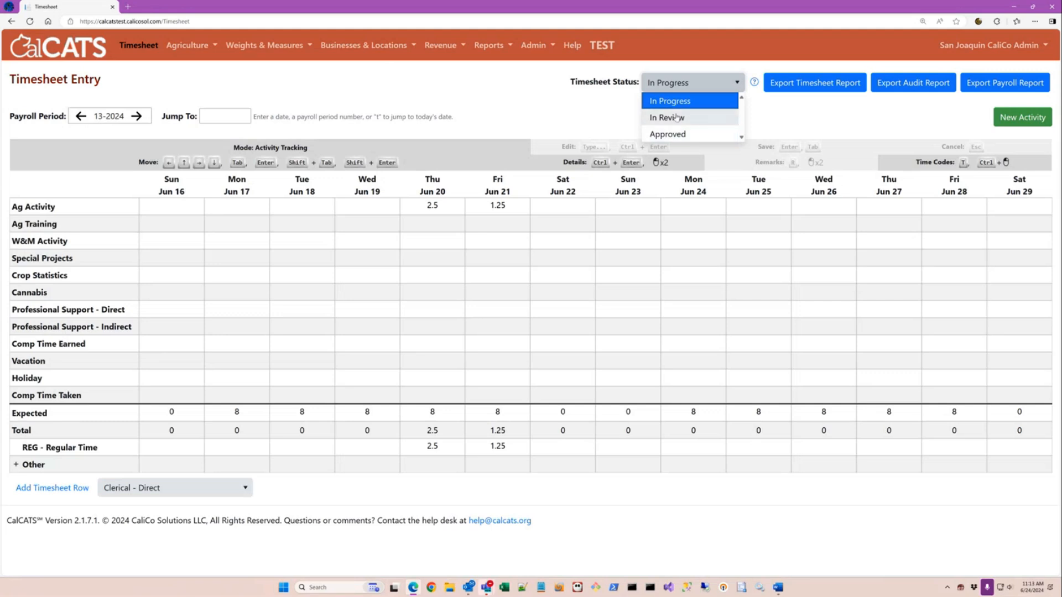
left_click(598, 111)
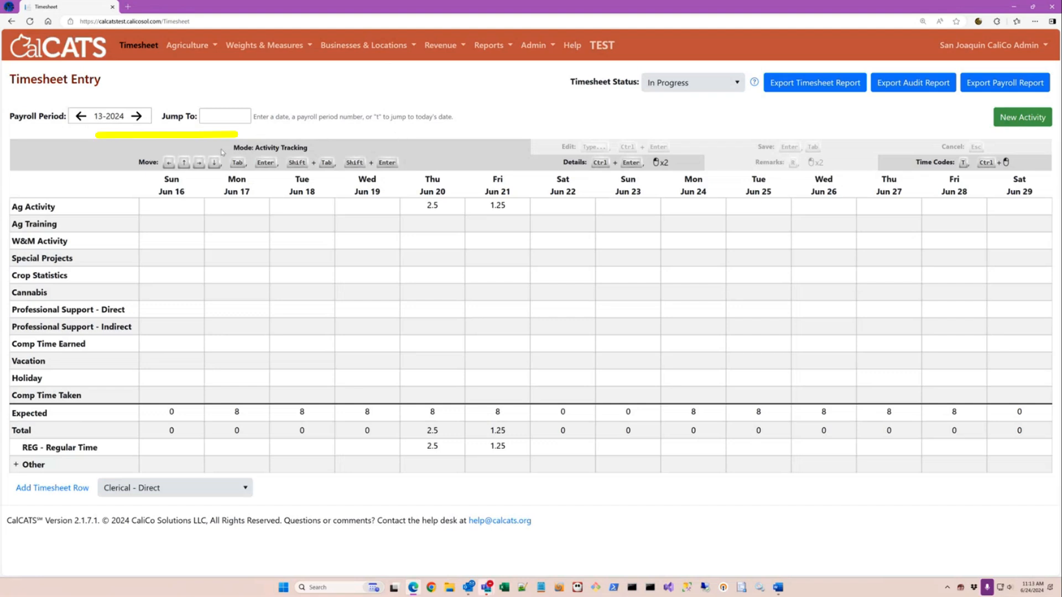
left_click_drag(232, 148, 317, 149)
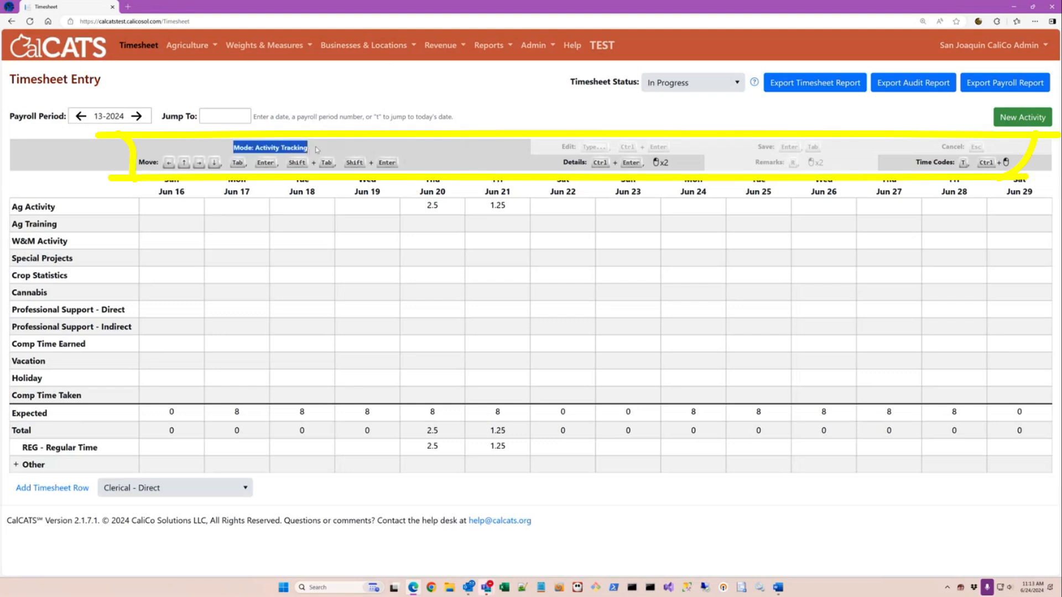
left_click(465, 160)
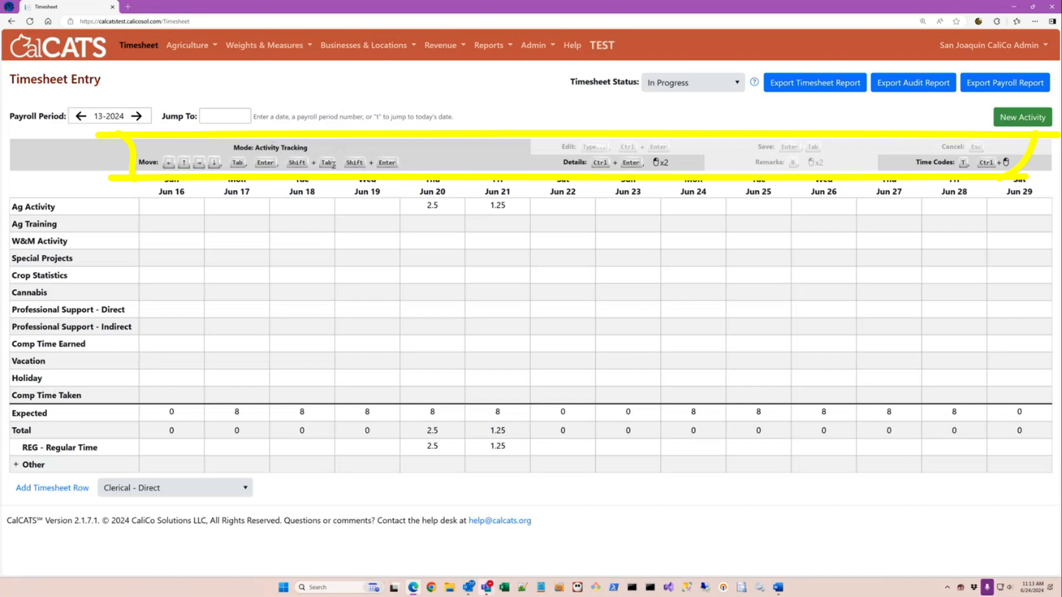
double_click(568, 148)
left_click(569, 147)
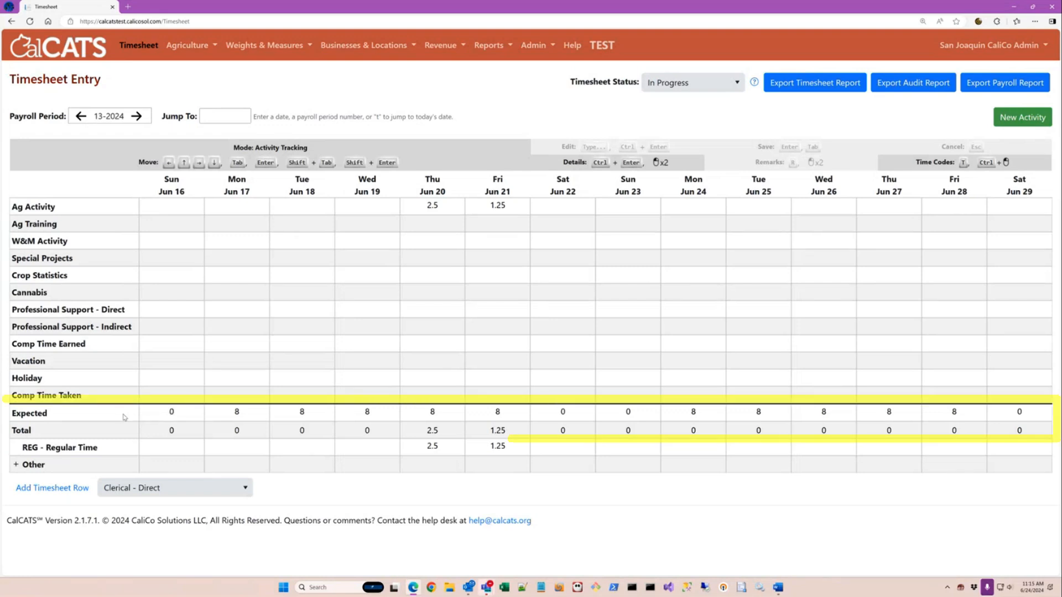
Examine the expected daily hours and expand, then collapse, the other time code rows below the totals.
double_click(236, 412)
double_click(300, 411)
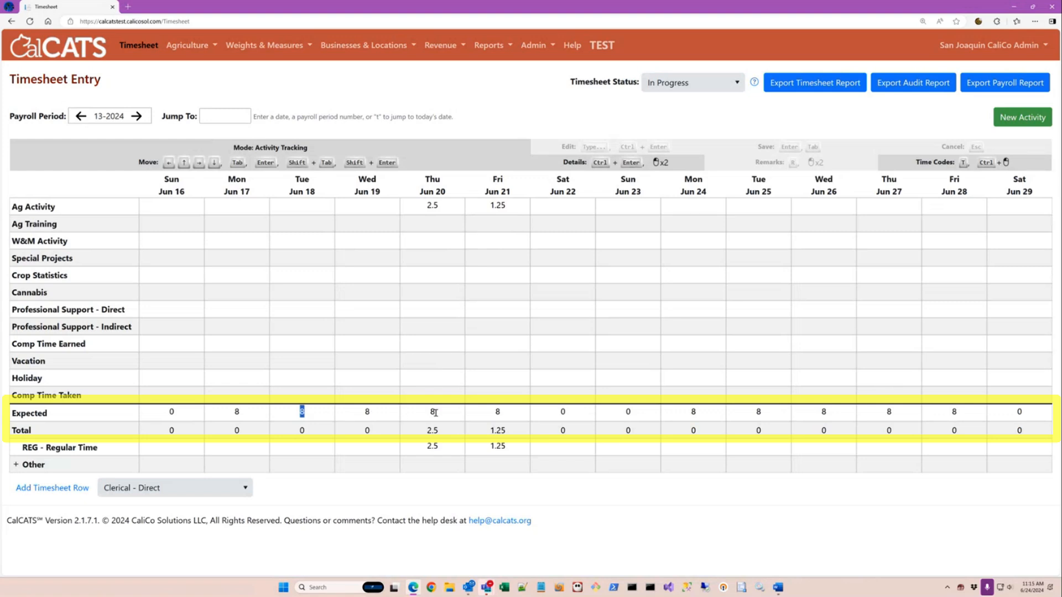
left_click(438, 413)
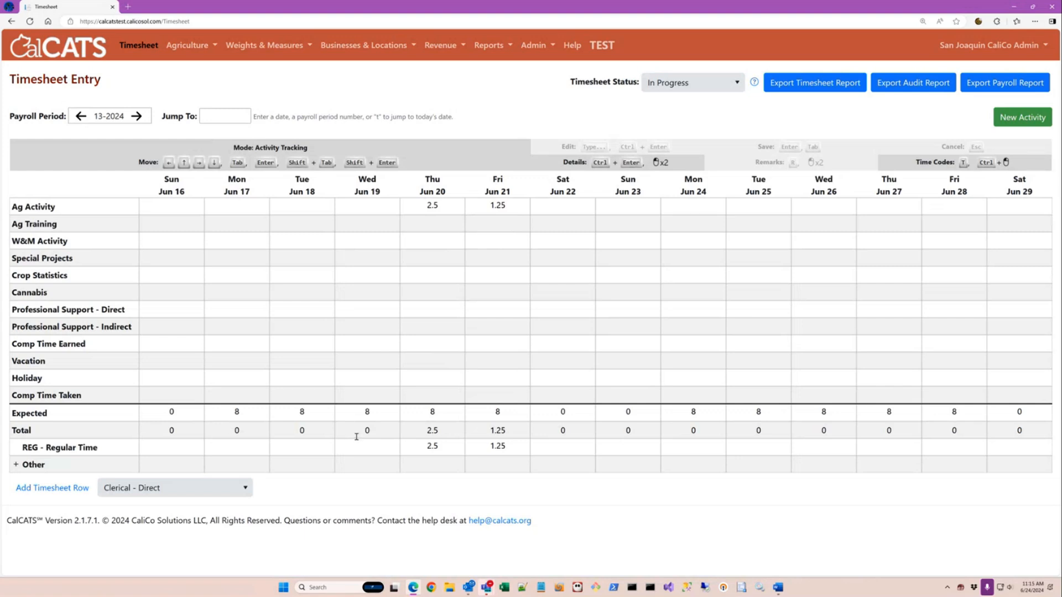
left_click(16, 465)
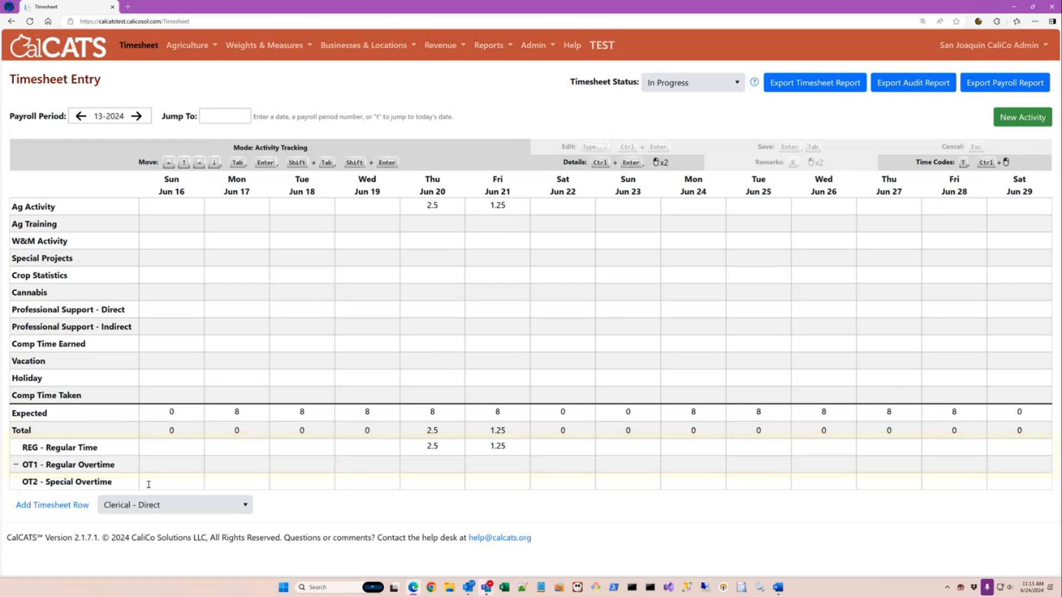
left_click(16, 466)
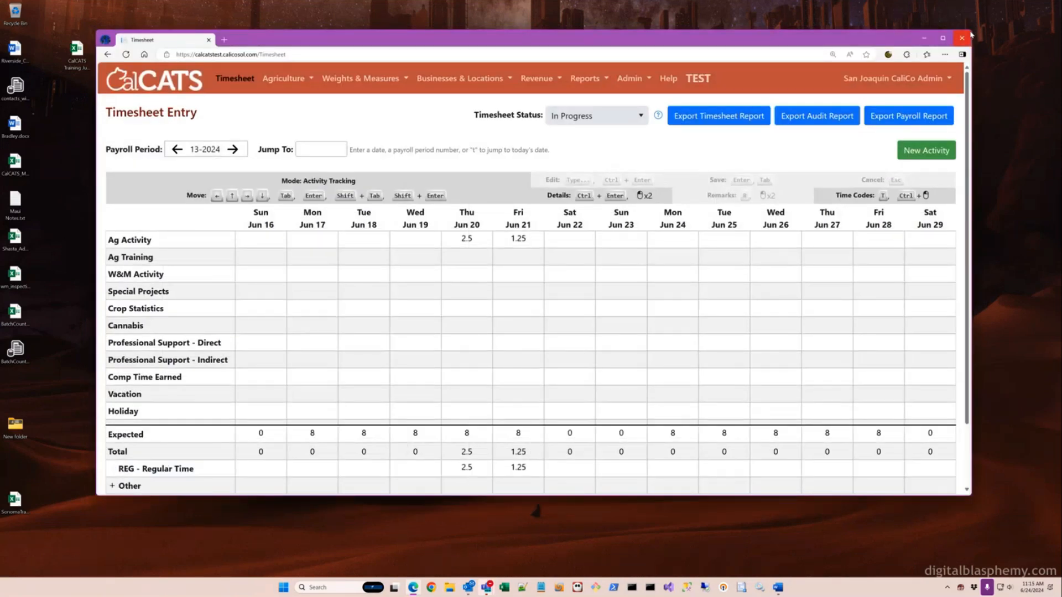
Check how the header and totals rows behave while scrolling in a reduced browser window, and maximize the window again.
left_click_drag(972, 34, 894, 74)
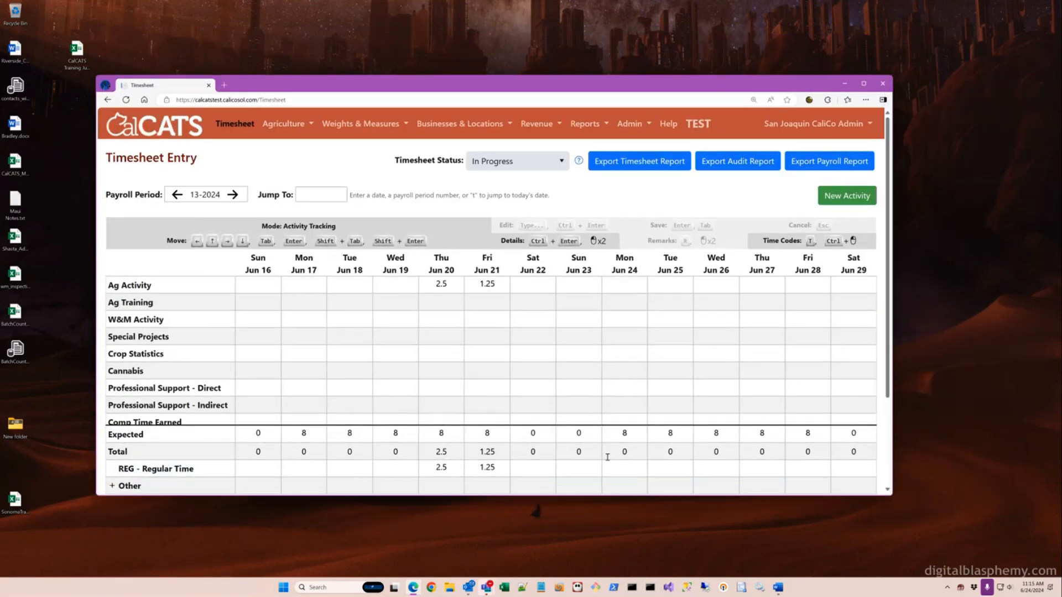
scroll(545, 367, "down", 2)
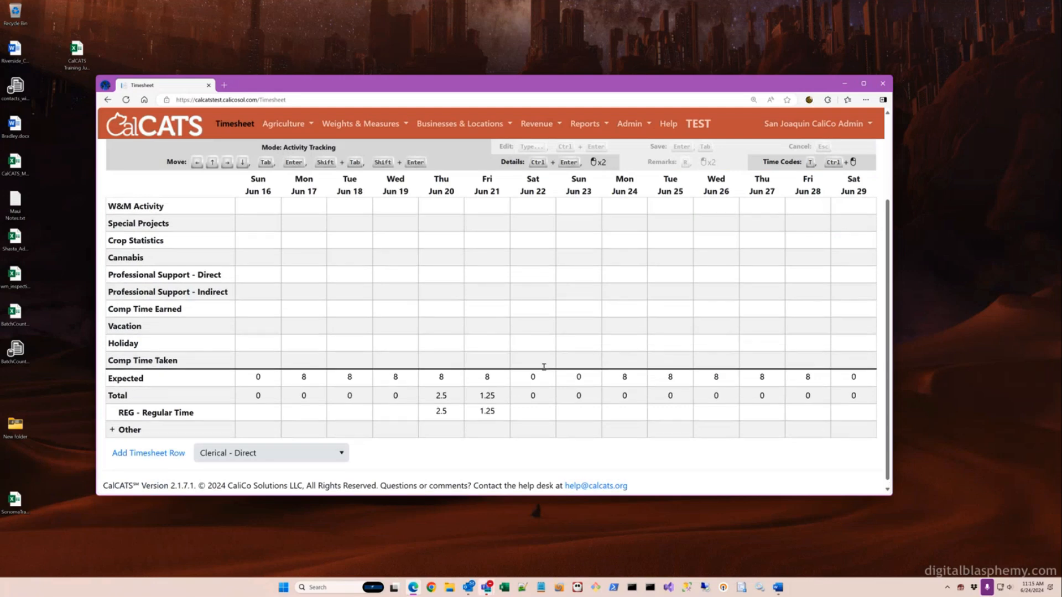
scroll(545, 367, "up", 3)
scroll(545, 367, "down", 1)
scroll(544, 367, "up", 1)
scroll(543, 367, "up", 1)
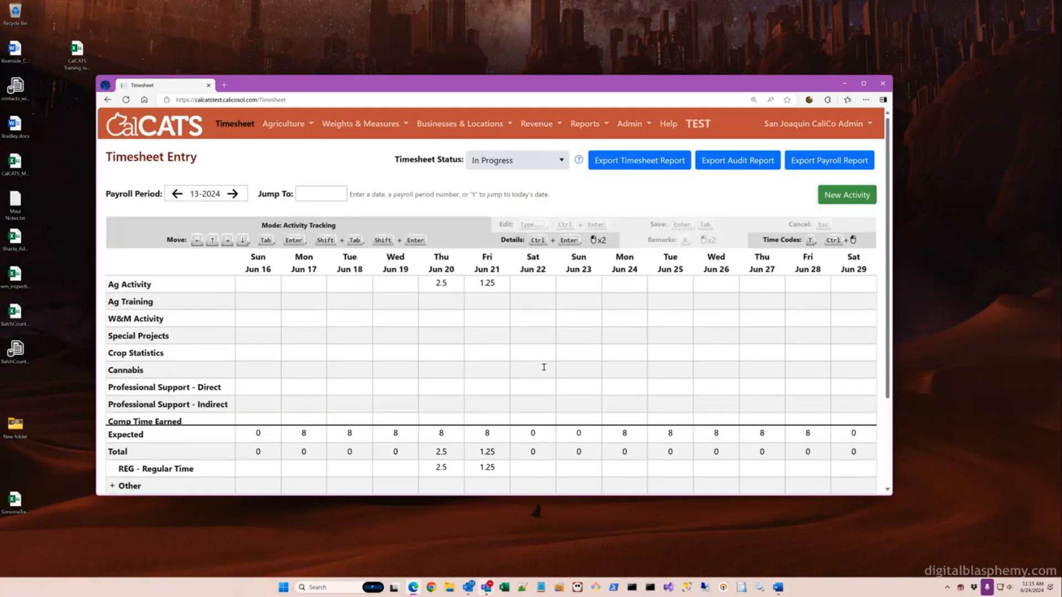
scroll(543, 367, "down", 3)
scroll(544, 367, "up", 3)
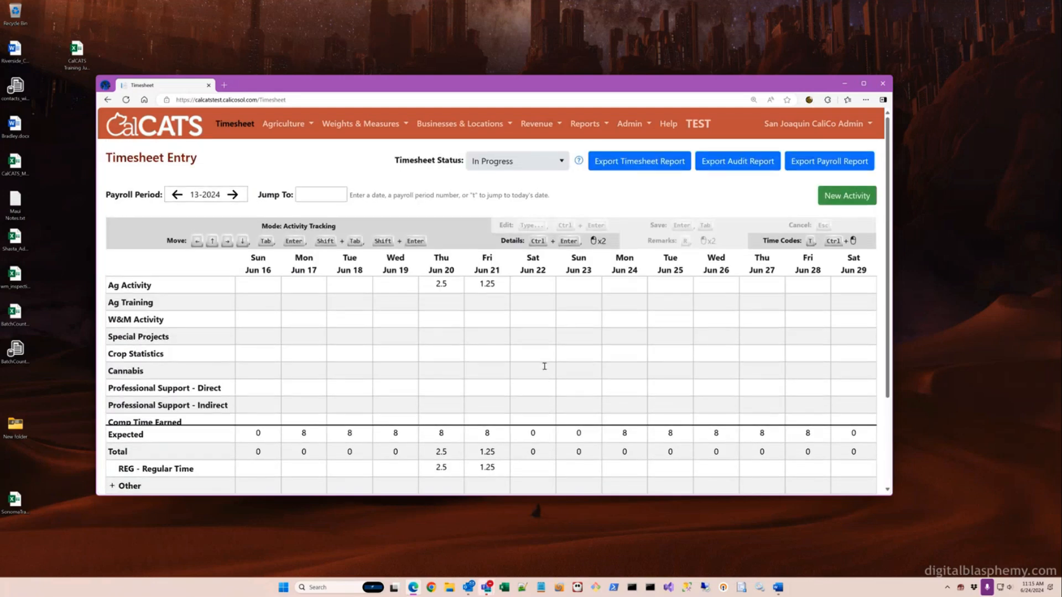
left_click(863, 82)
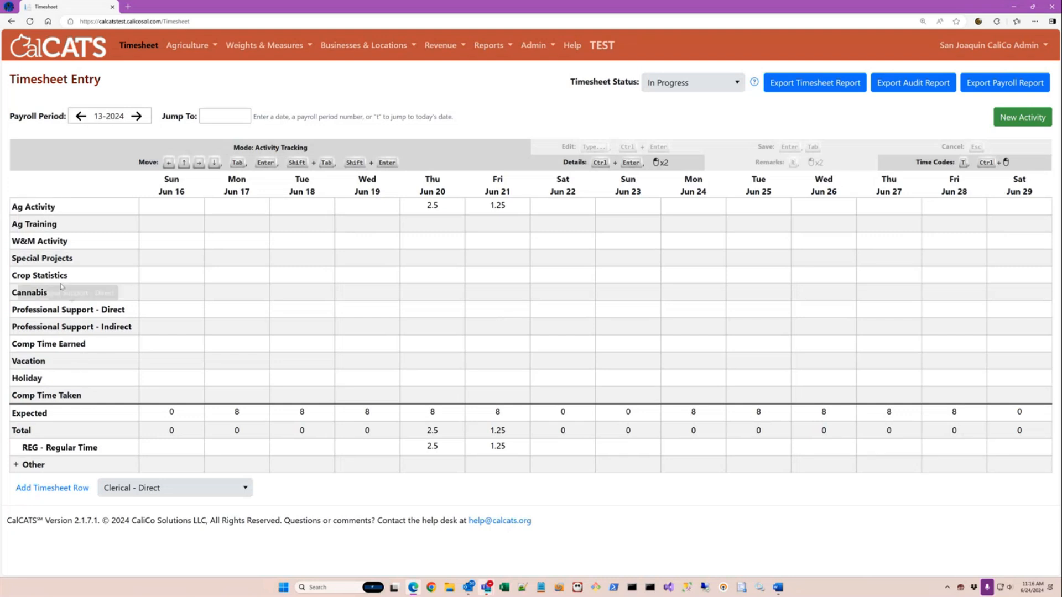
Choose Clerical - Indirect as the category for an additional timesheet row and review the other available categories.
left_click(163, 491)
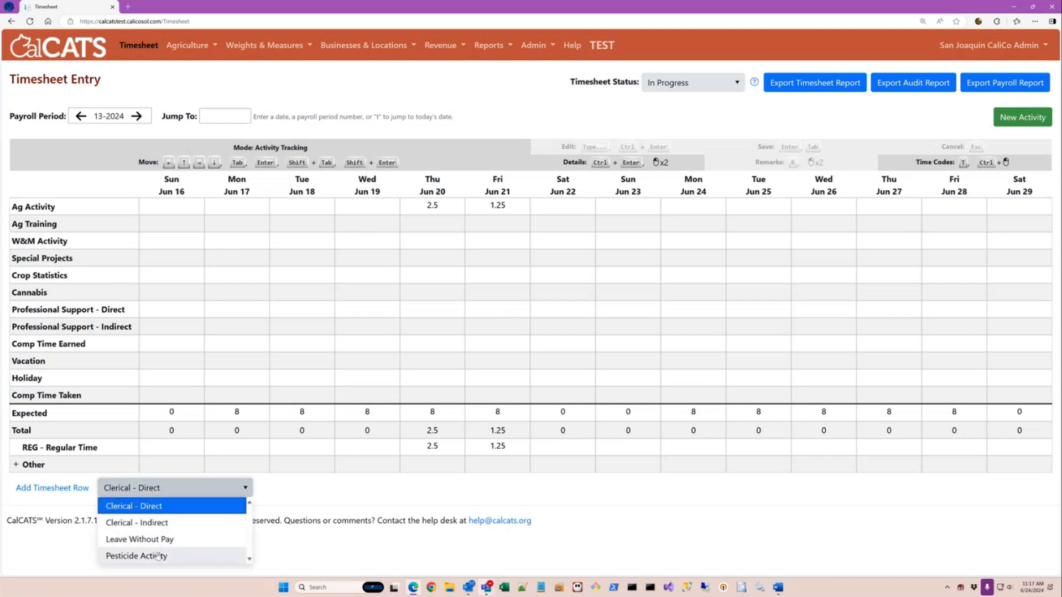
left_click(158, 522)
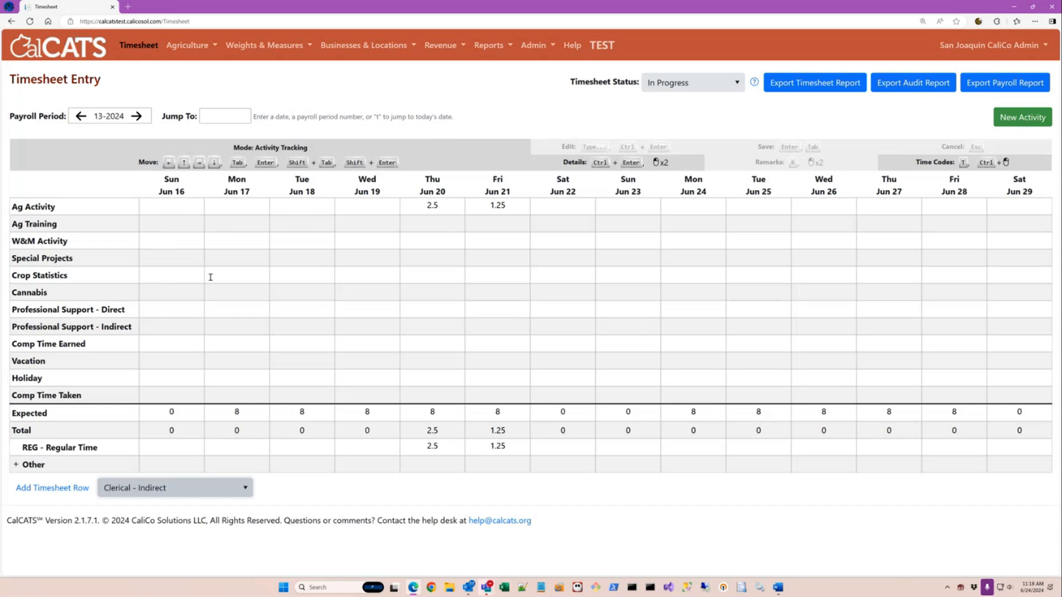
left_click(178, 489)
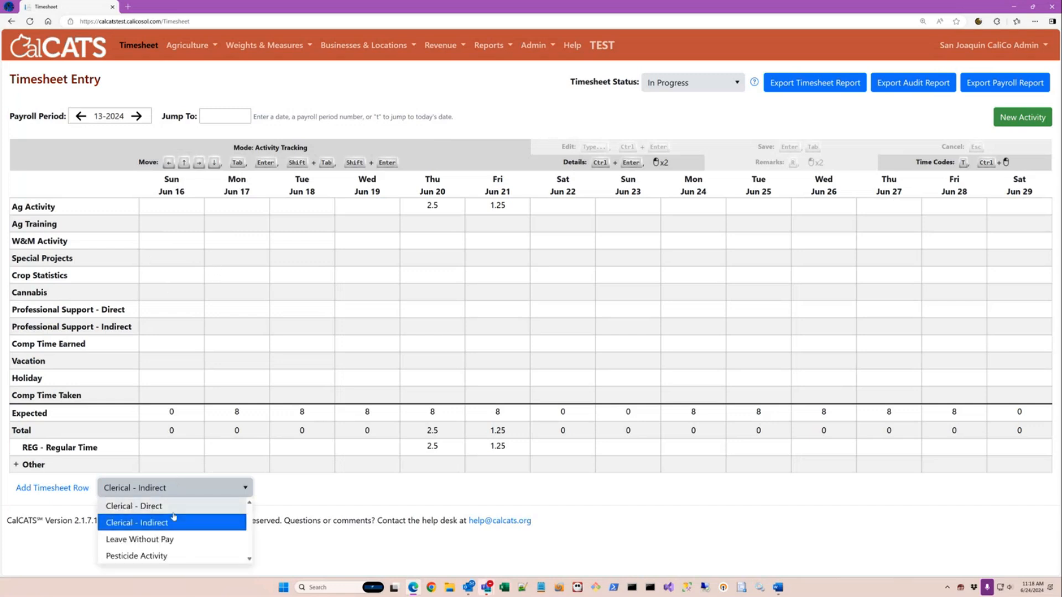
left_click(324, 496)
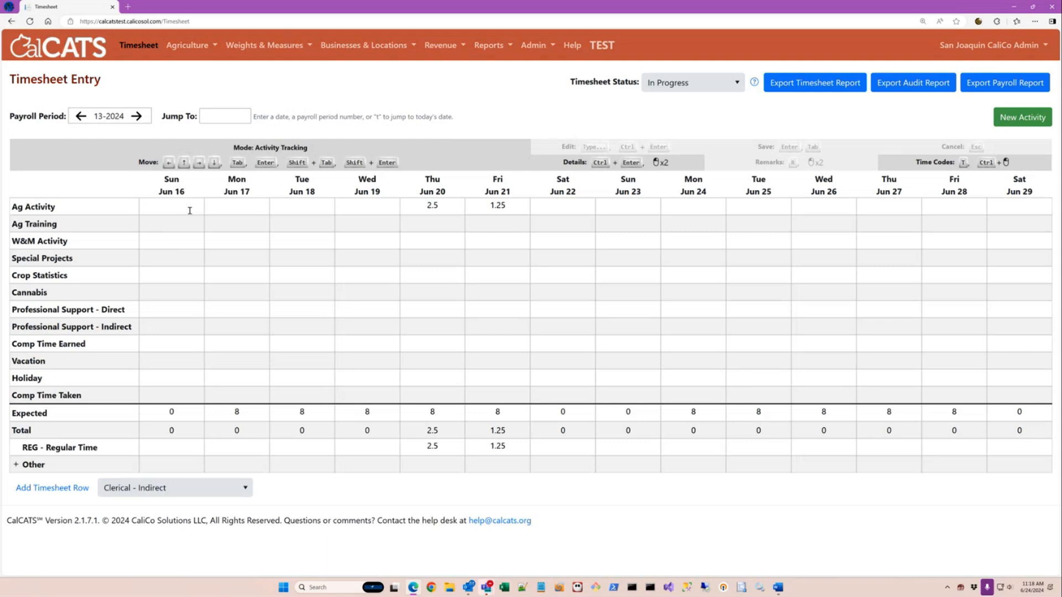
Select the Ag Activity cell for Mon Jun 17 and move the selection to the Cannabis cell for Fri Jun 21.
left_click(233, 208)
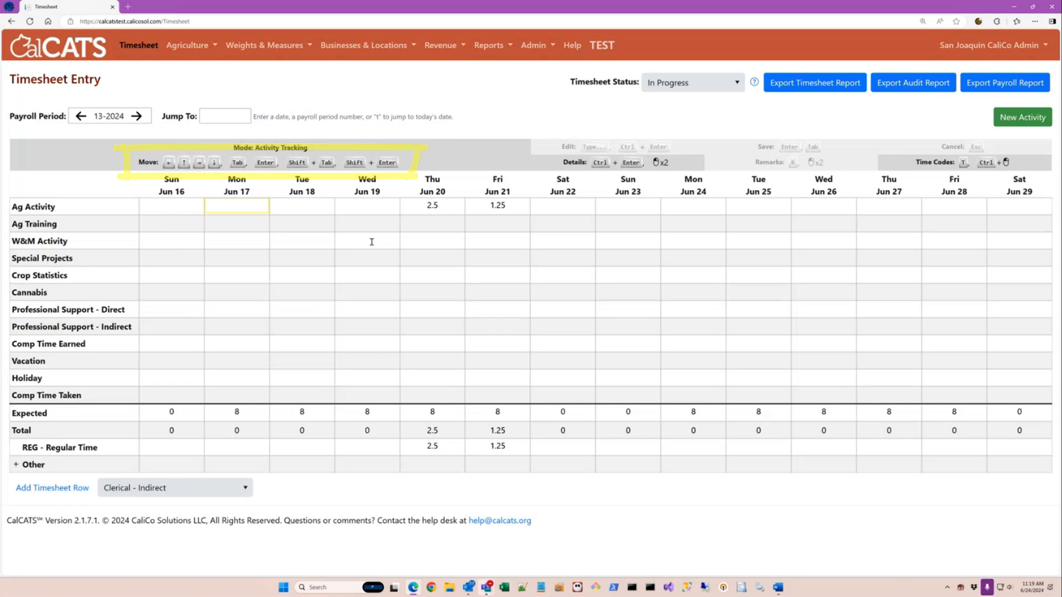
key("Left")
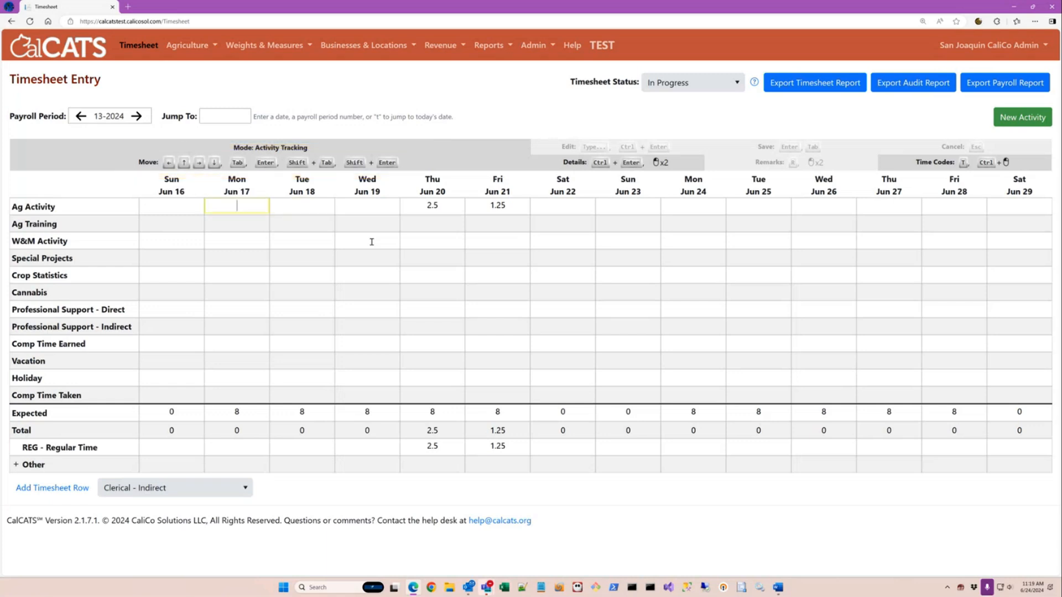
key("Down")
key("Down")
key("Down")
key("Down")
key("Down")
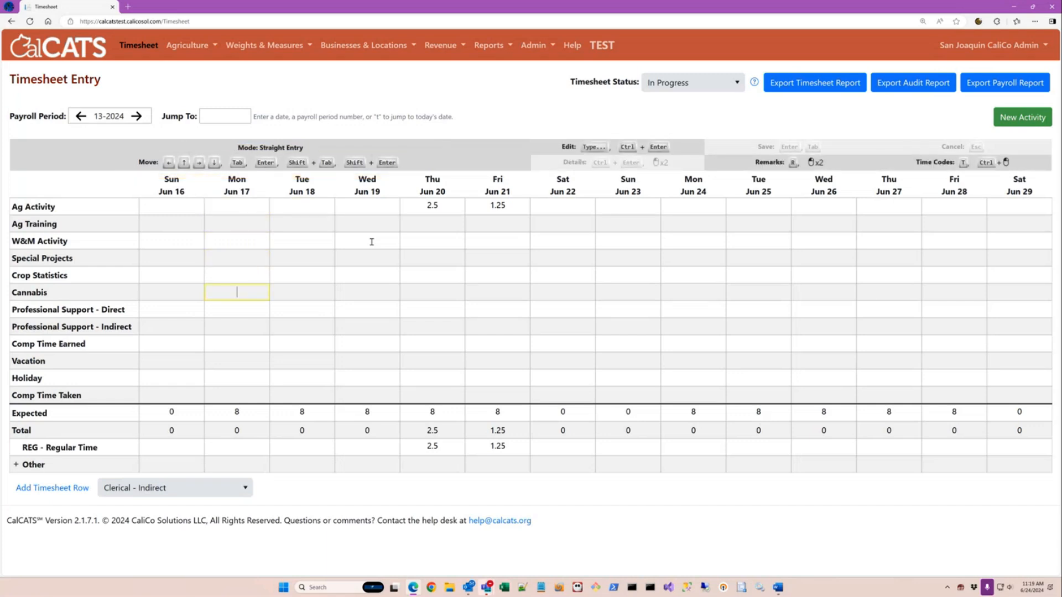
key("Right")
key("Right")
key("Right")
key("Right")
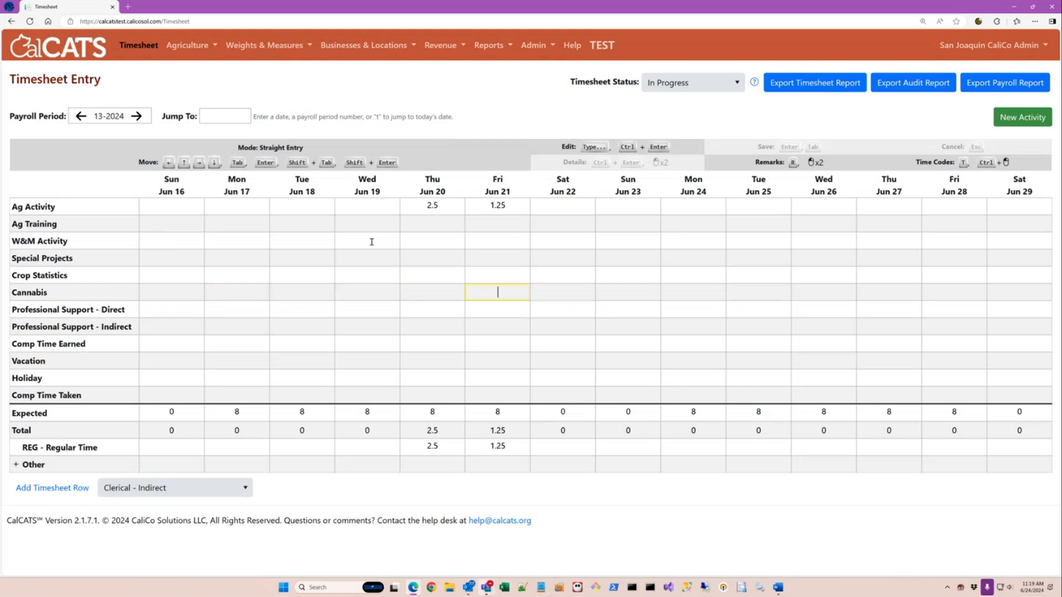
Move the selection from the Cannabis cell for Fri Jun 21 to the Ag Activity cell for Mon Jun 17.
key("Up")
key("Up")
key("Up")
key("Up")
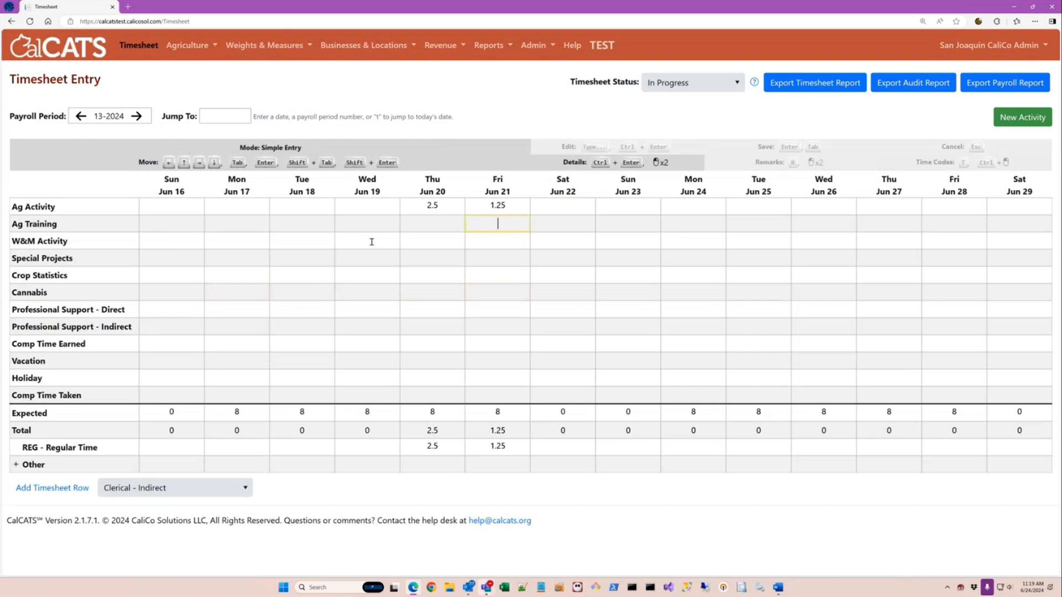
key("Up")
key("Left")
key("Left")
key("Left")
key("Left")
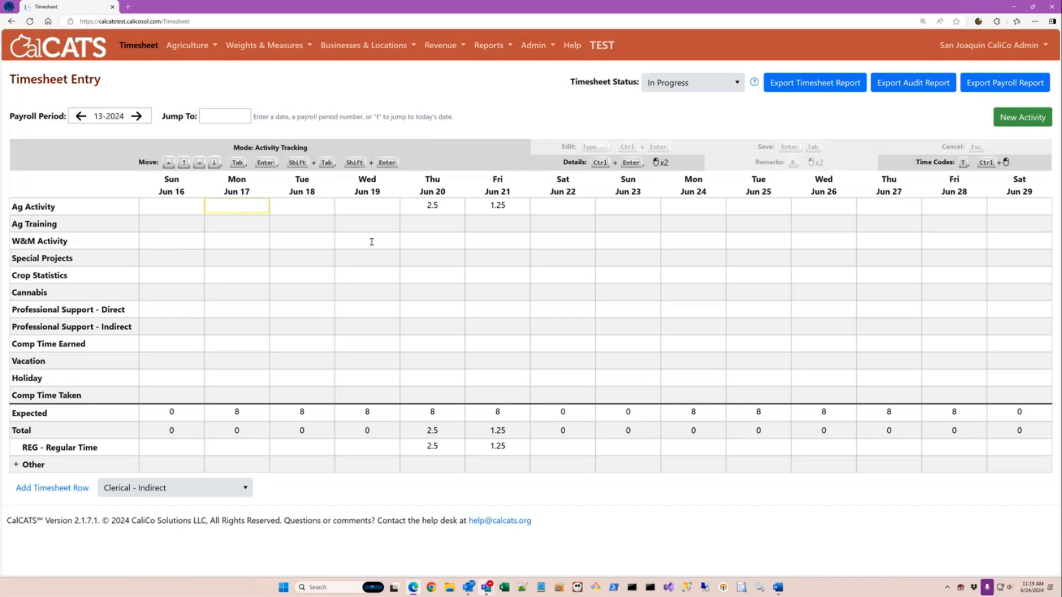
Move the selection down to the Vacation cell for Mon Jun 17, examining the entry modes and the available editing shortcuts.
key("Down")
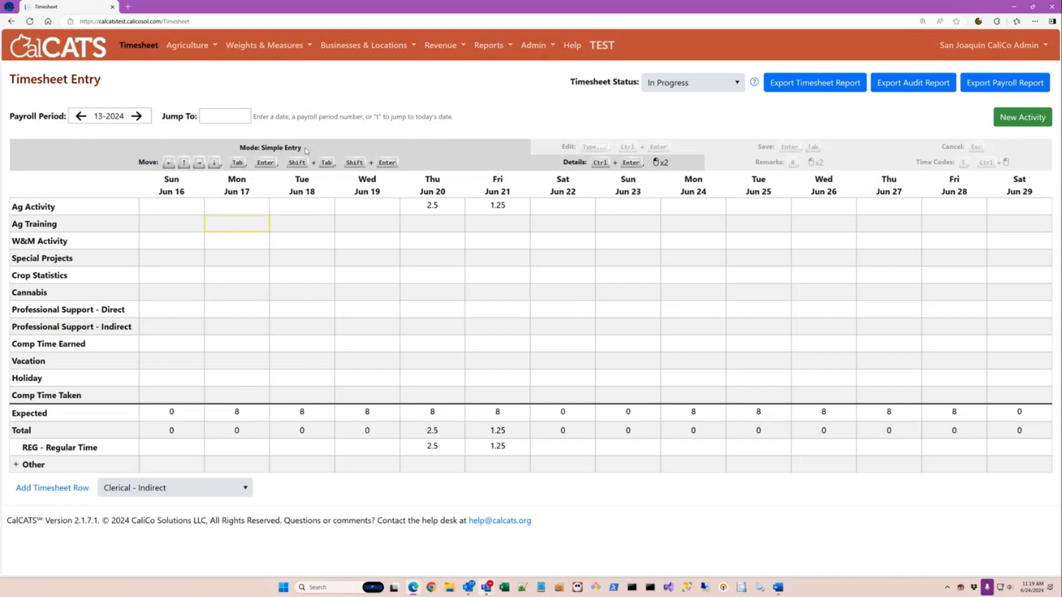
key("Down")
key("Down")
key("Down")
key("Down")
key("Down")
key("Down")
key("Down")
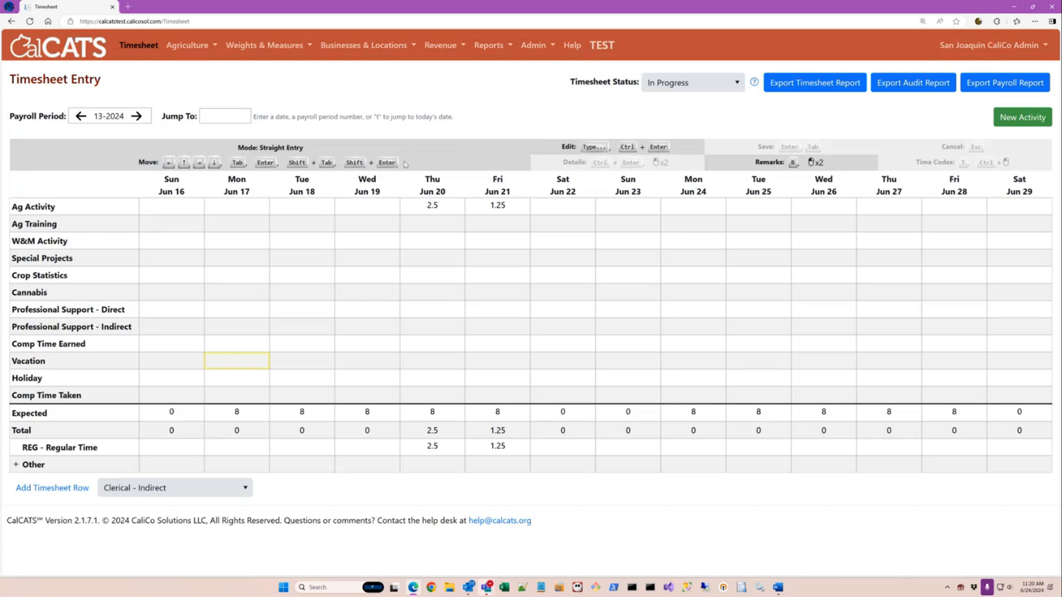
double_click(565, 147)
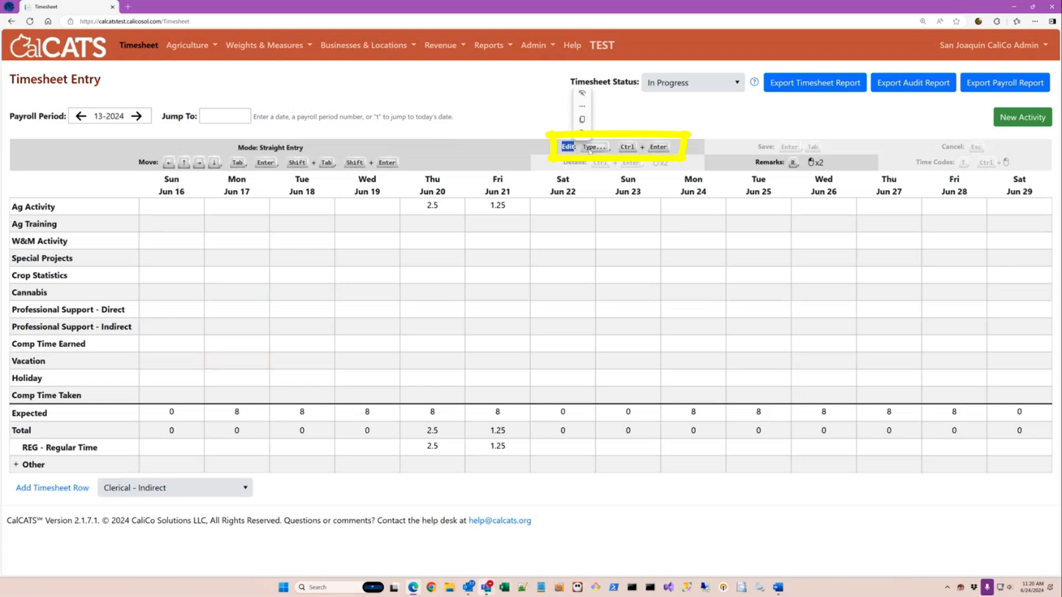
left_click(592, 148)
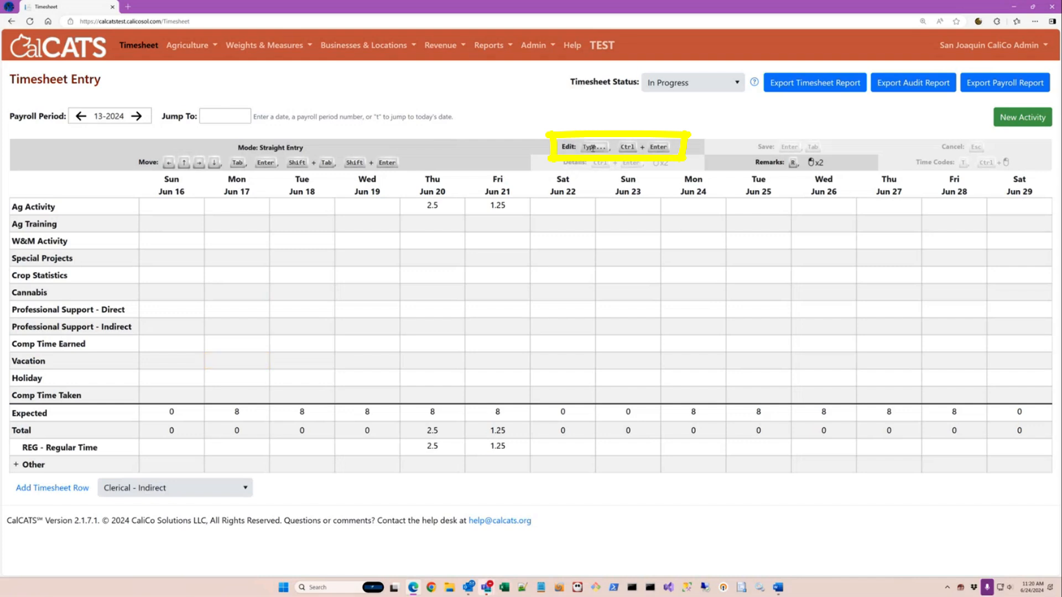
Enter 8 Vacation hours for Mon Jun 17 and 8 Vacation hours for Tue Jun 18, saving each entry.
double_click(238, 361)
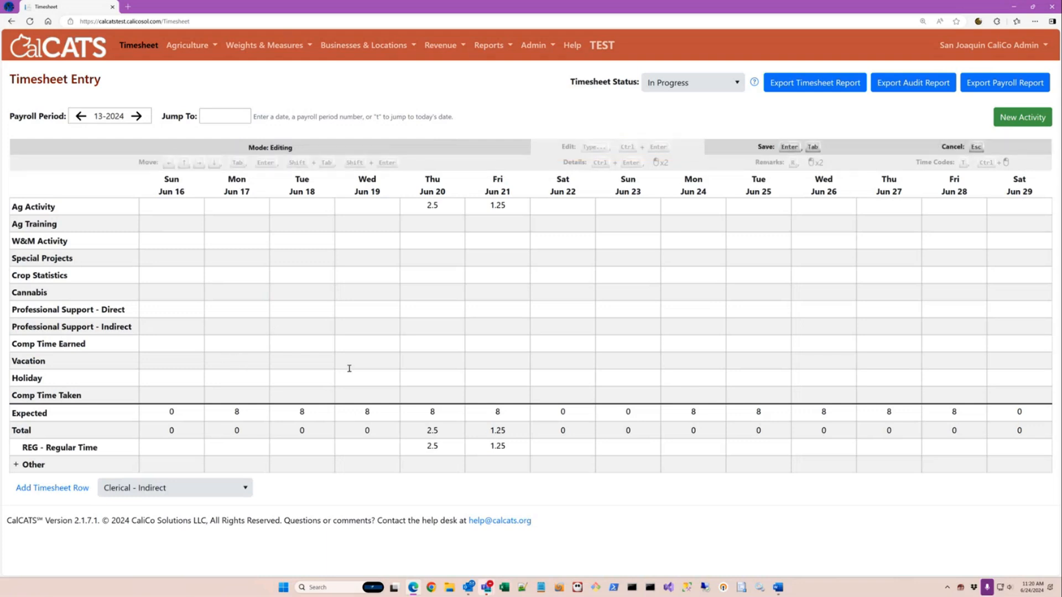
type("8")
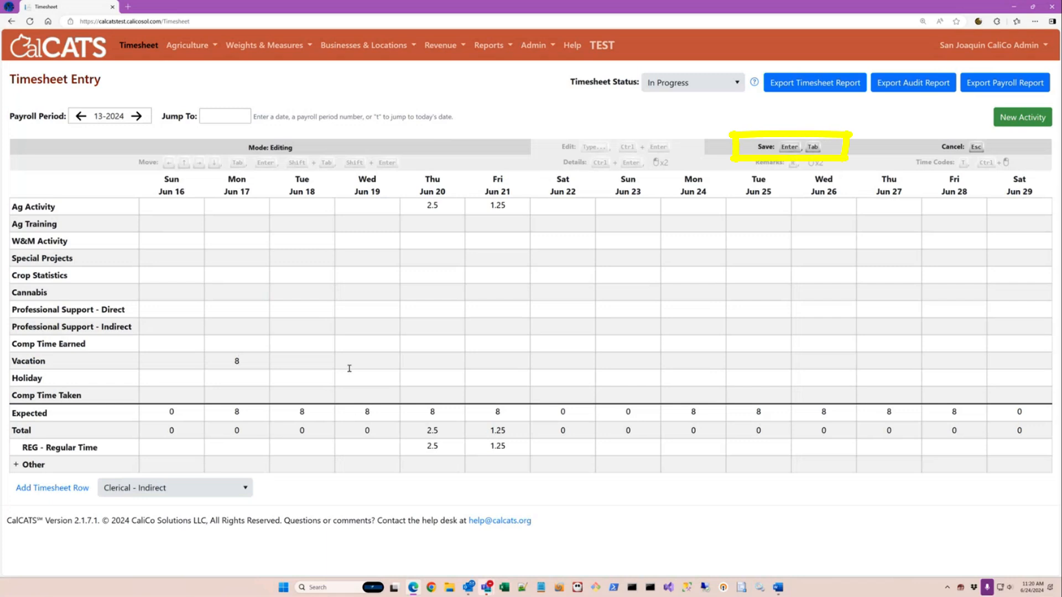
key("Return")
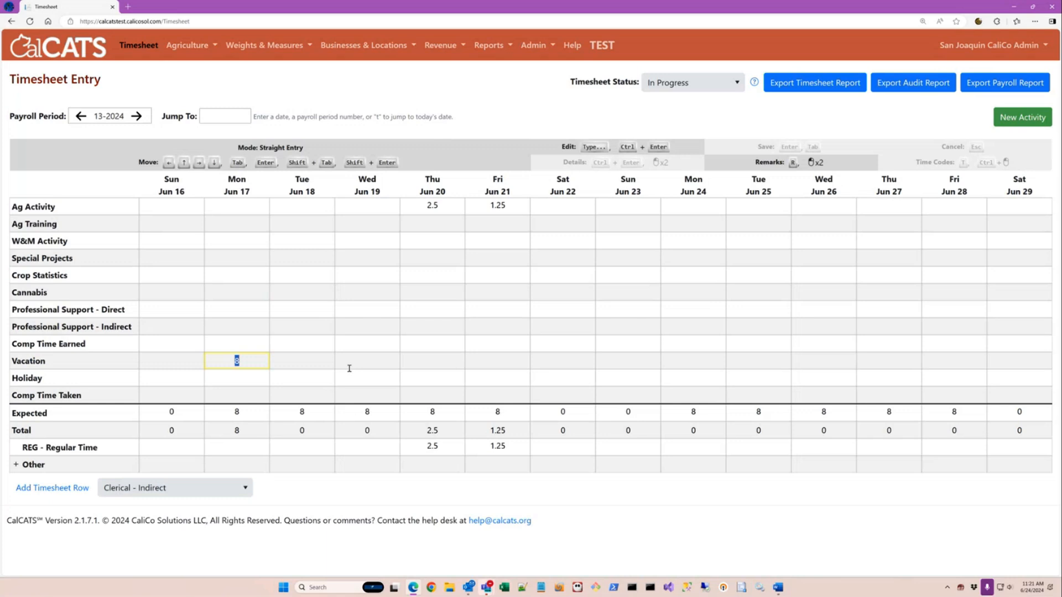
key("Tab")
type("8")
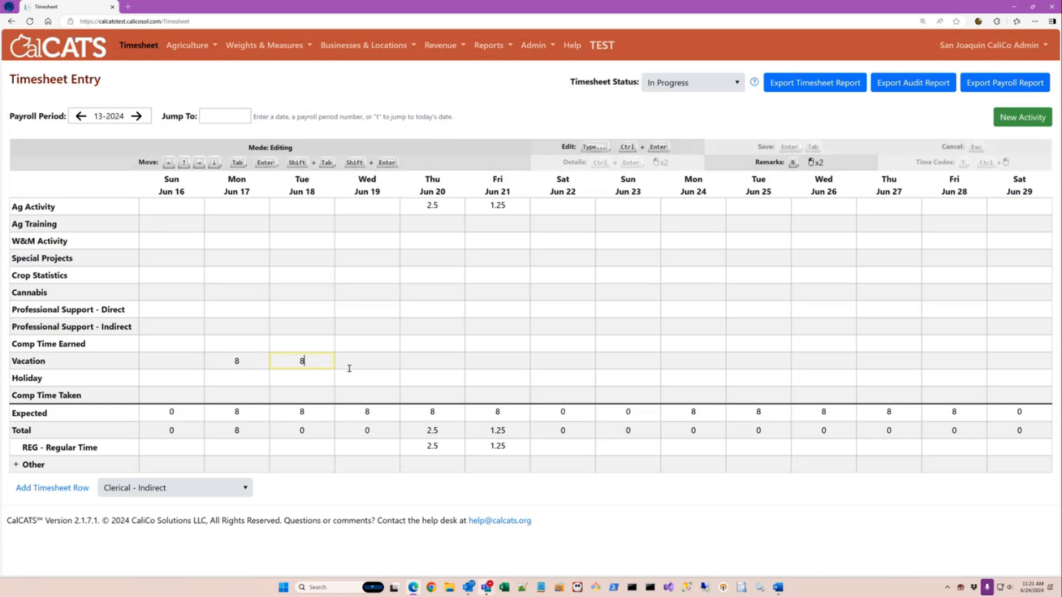
key("Return")
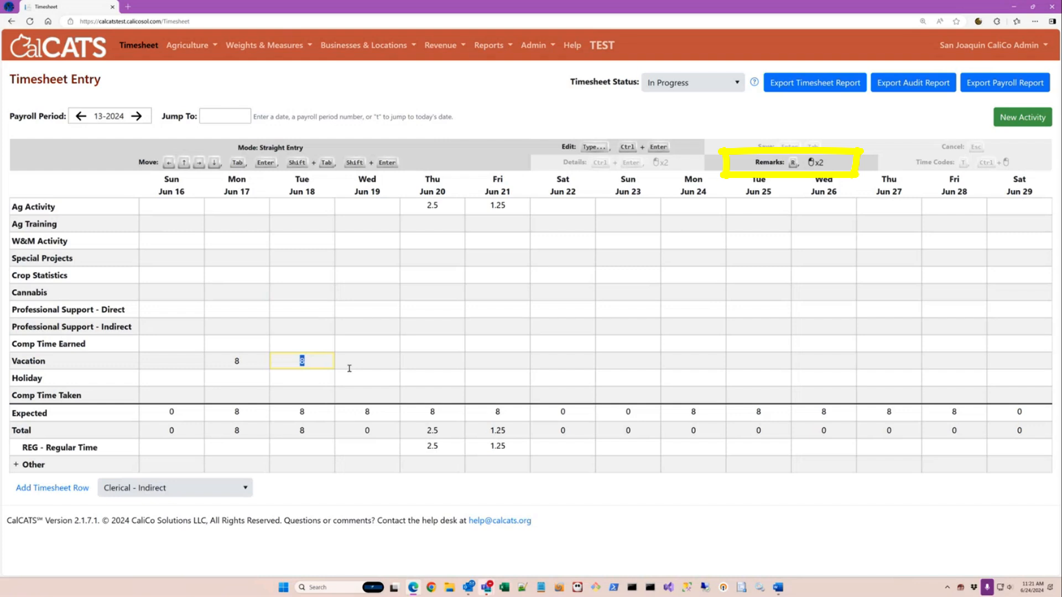
Add a remark to the Tue Jun 18 Vacation entry giving the approver's name and the approval date 4/1/24, and save it.
key("r")
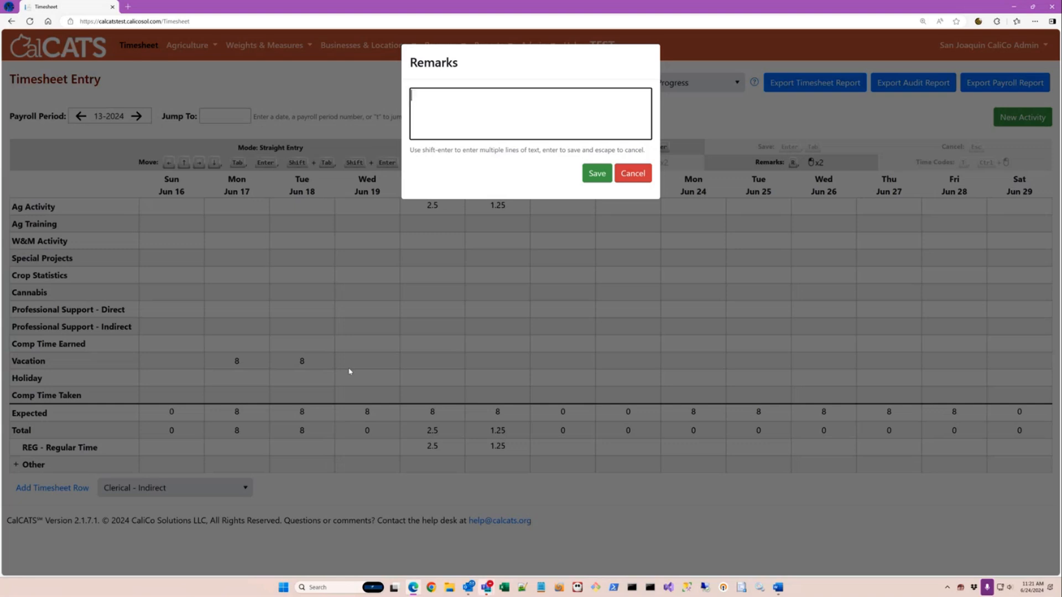
type("Approved by Weylan on 4/1/24")
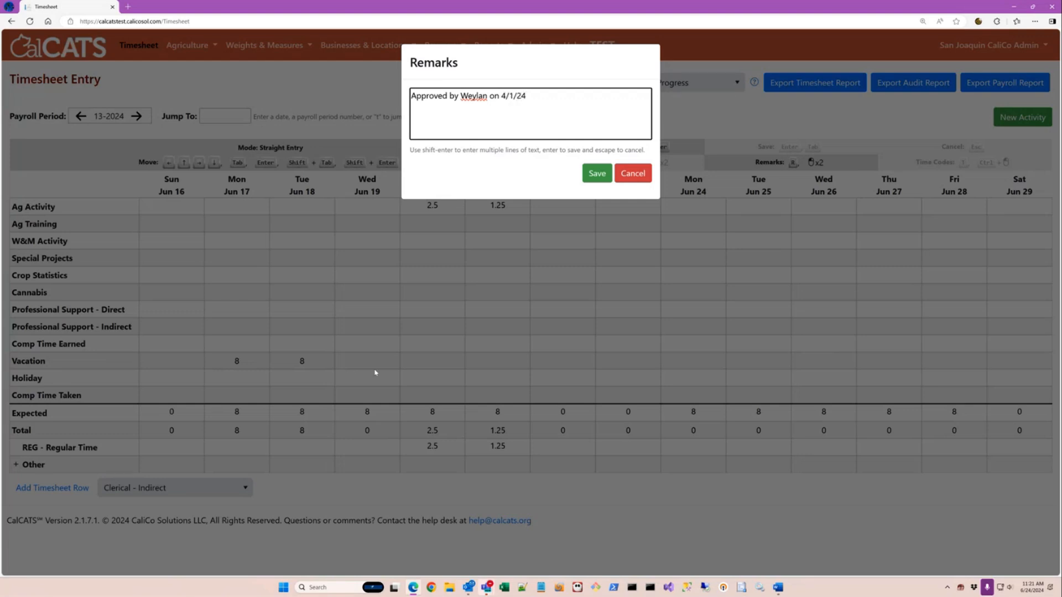
left_click(597, 174)
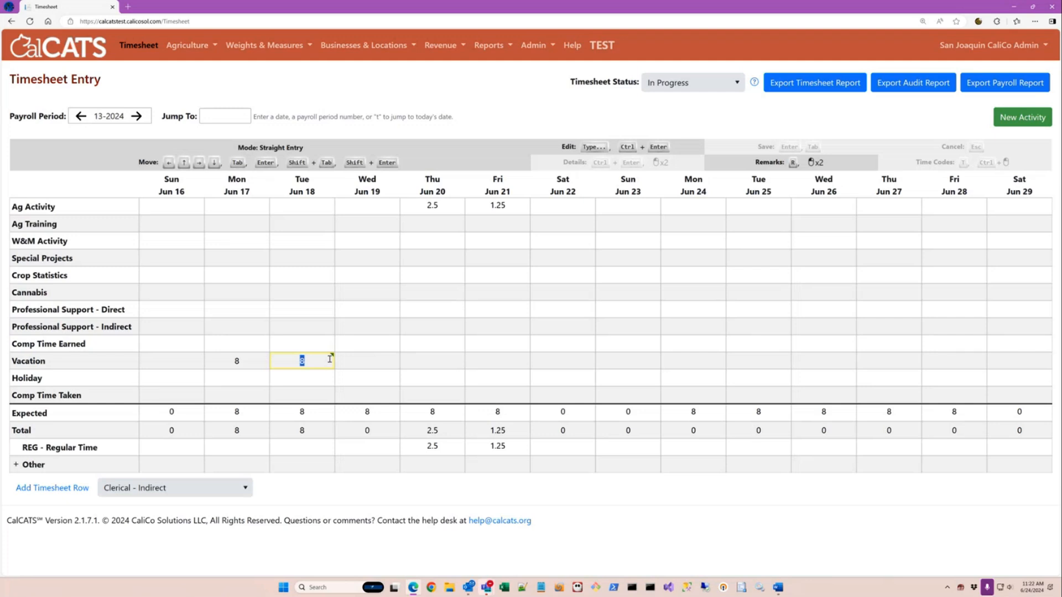
Clear the Vacation hours for Mon Jun 17 and move the selection up to the Ag Training cell for the same day.
left_click(251, 363)
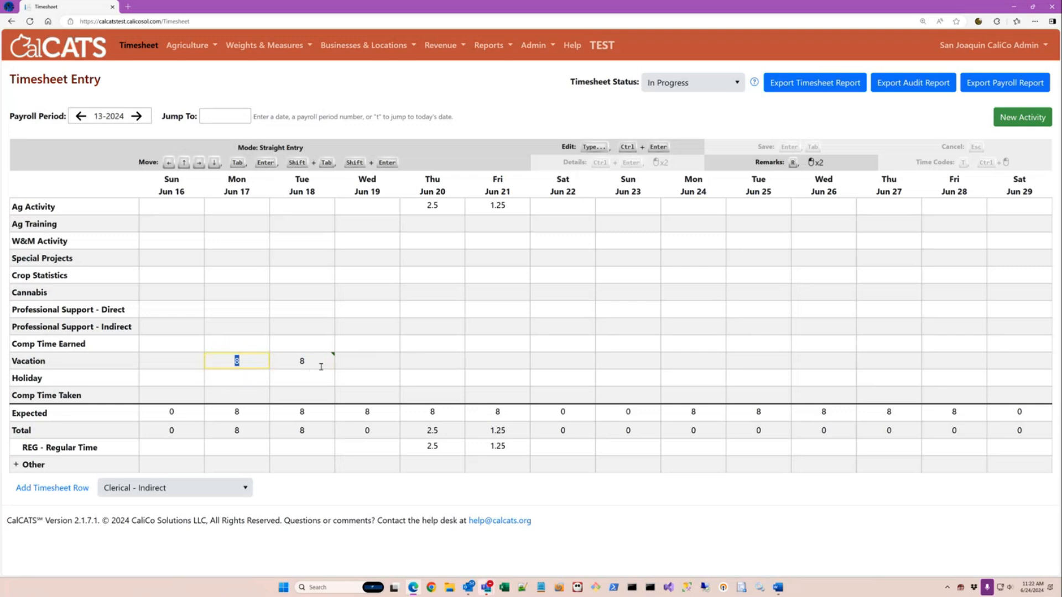
key("BackSpace")
key("Up")
key("Up")
key("Up")
key("Up")
key("Up")
key("Up")
key("Up")
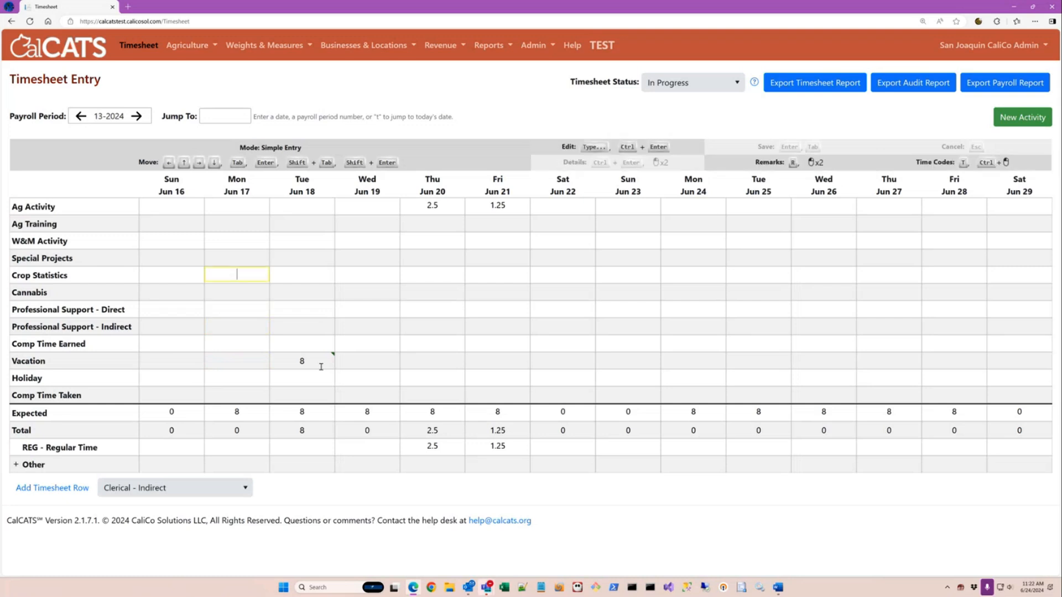
key("Up")
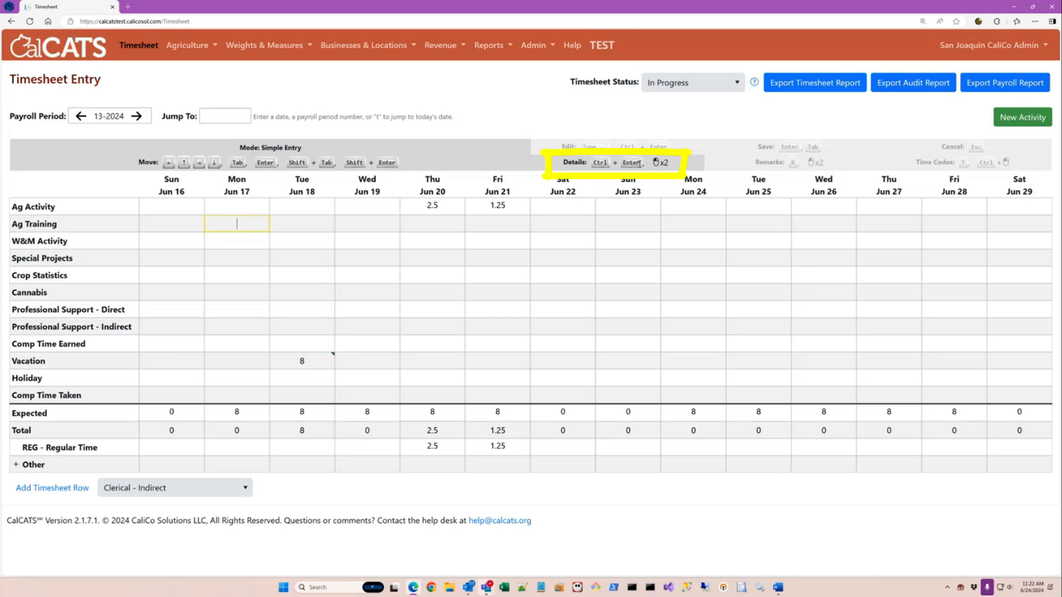
Open the Ag Training details for Mon Jun 17 and set the new entry's program to Agriculture and subprogram to Pest Exclusion.
double_click(248, 225)
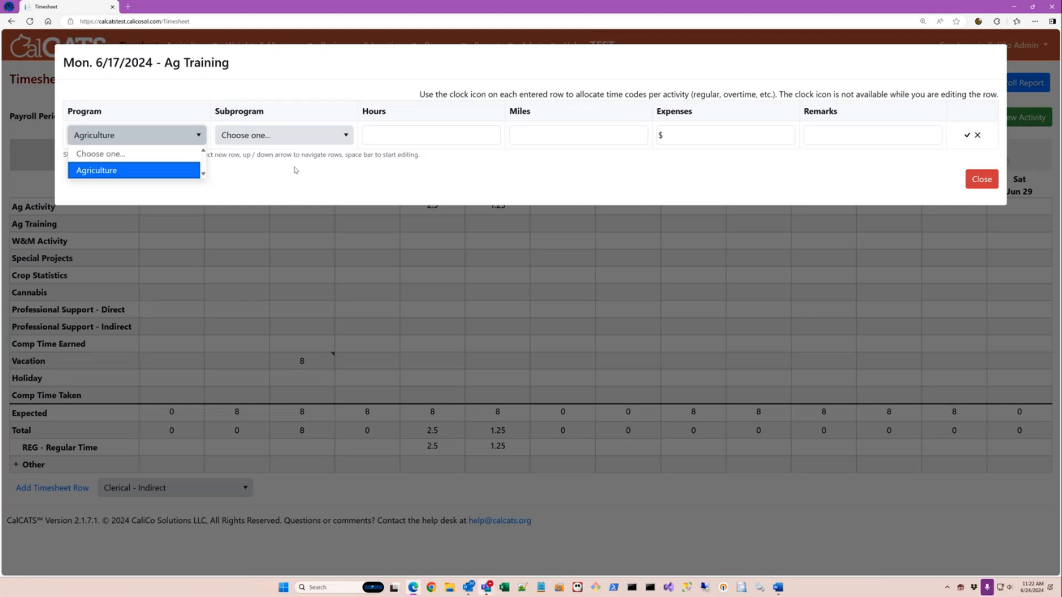
left_click(140, 174)
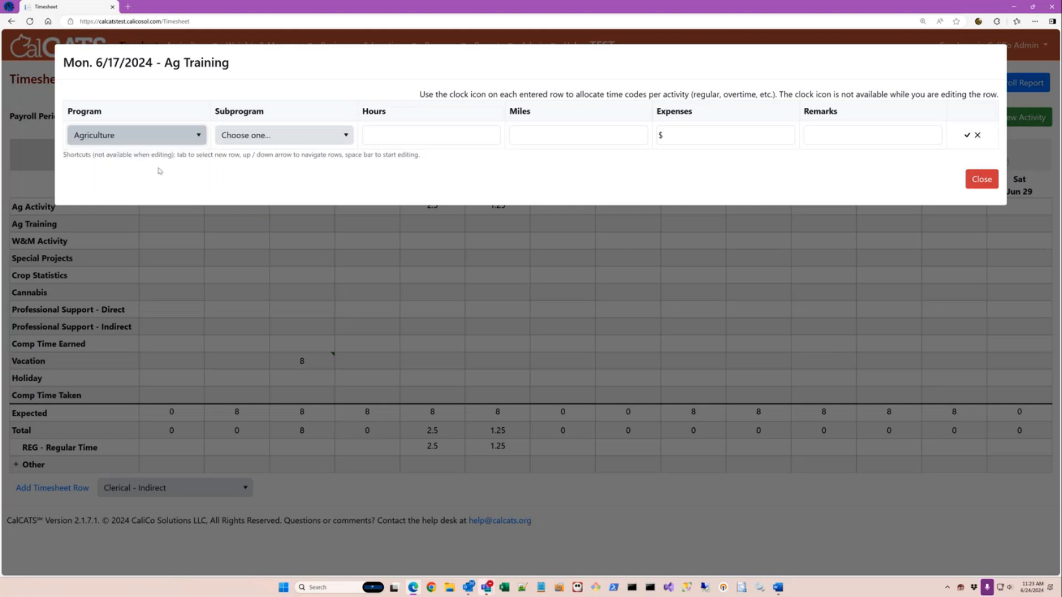
left_click(259, 140)
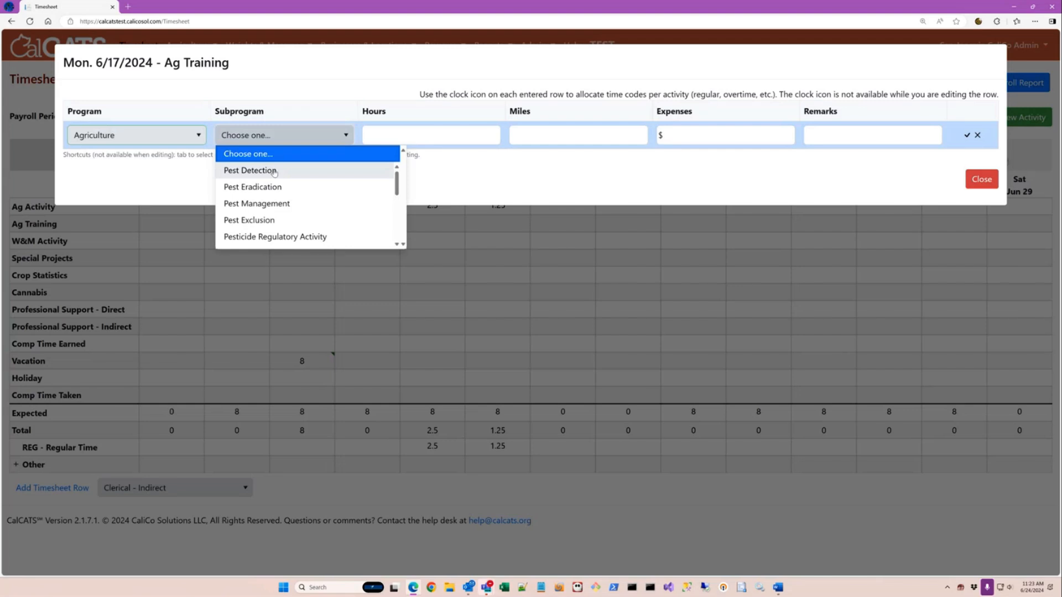
left_click(273, 221)
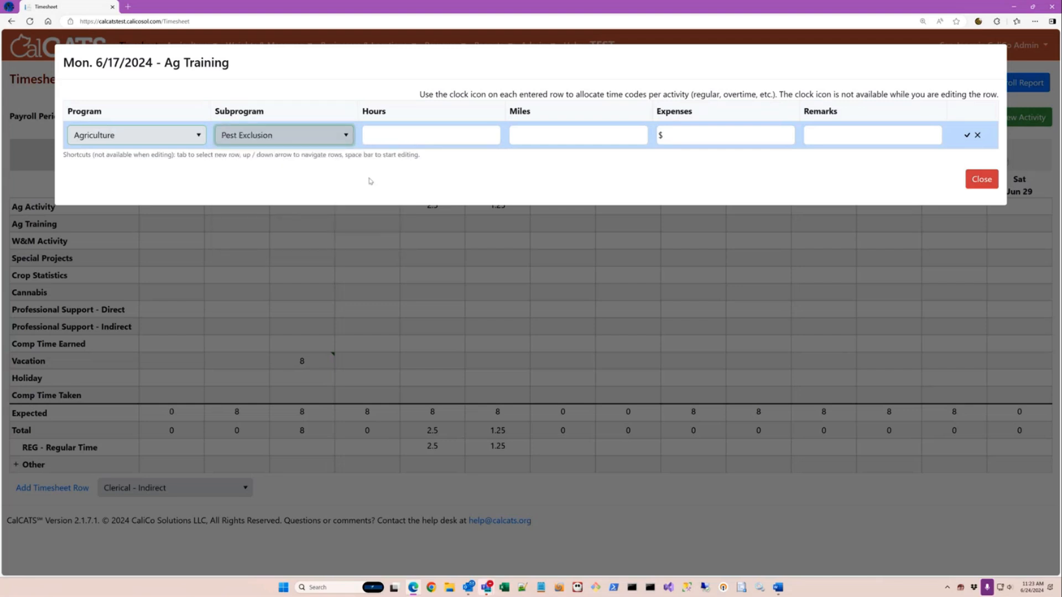
Give the Pest Exclusion entry 3.5 hours, 12.5 miles and the remark "At UC Humboldt", leaving expenses blank, and save it.
left_click(394, 139)
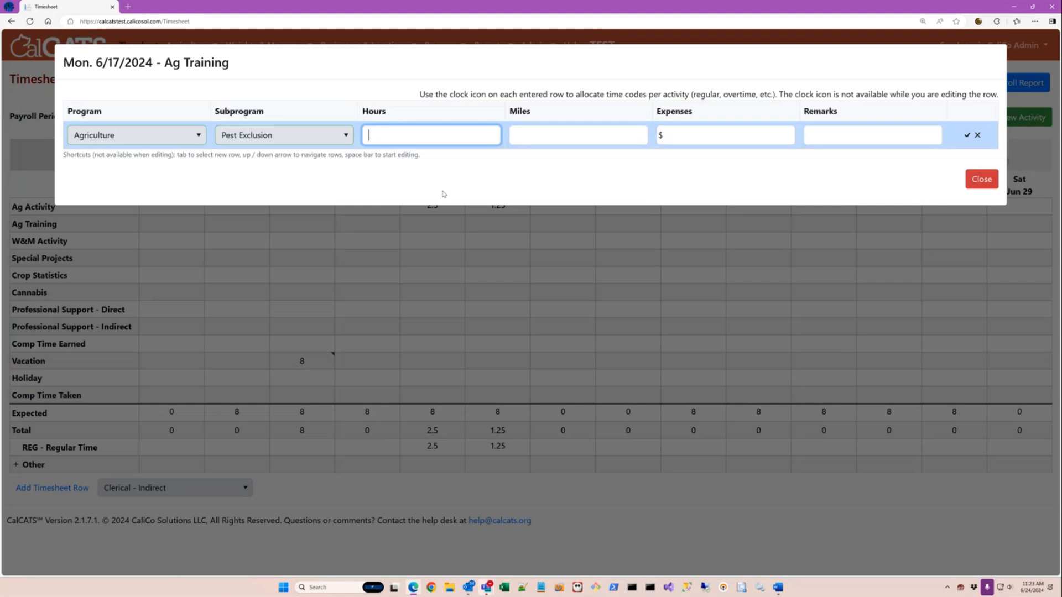
type("3.5")
key("Tab")
type("12.5")
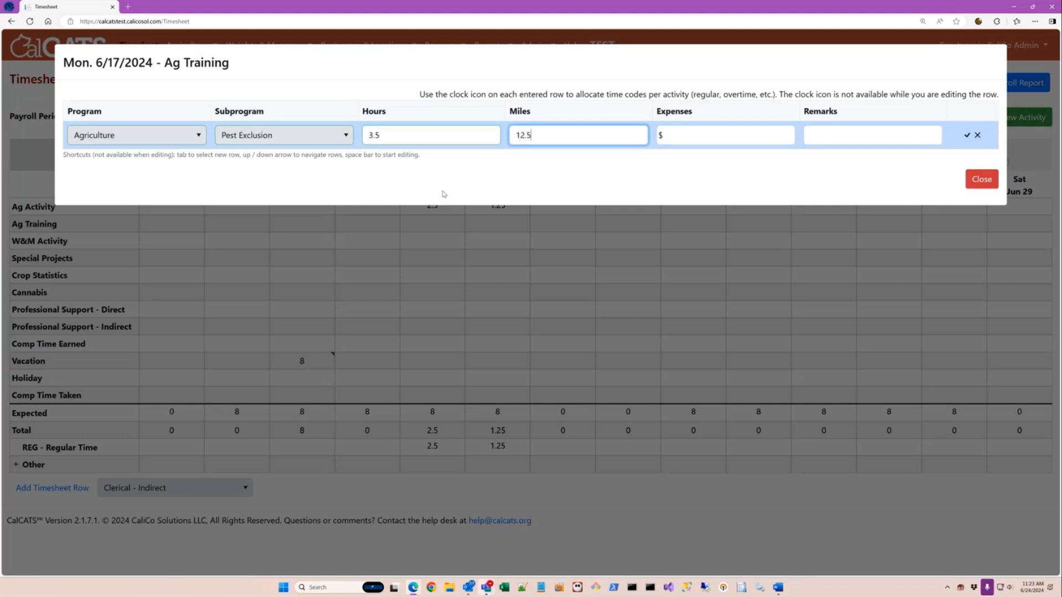
key("Tab")
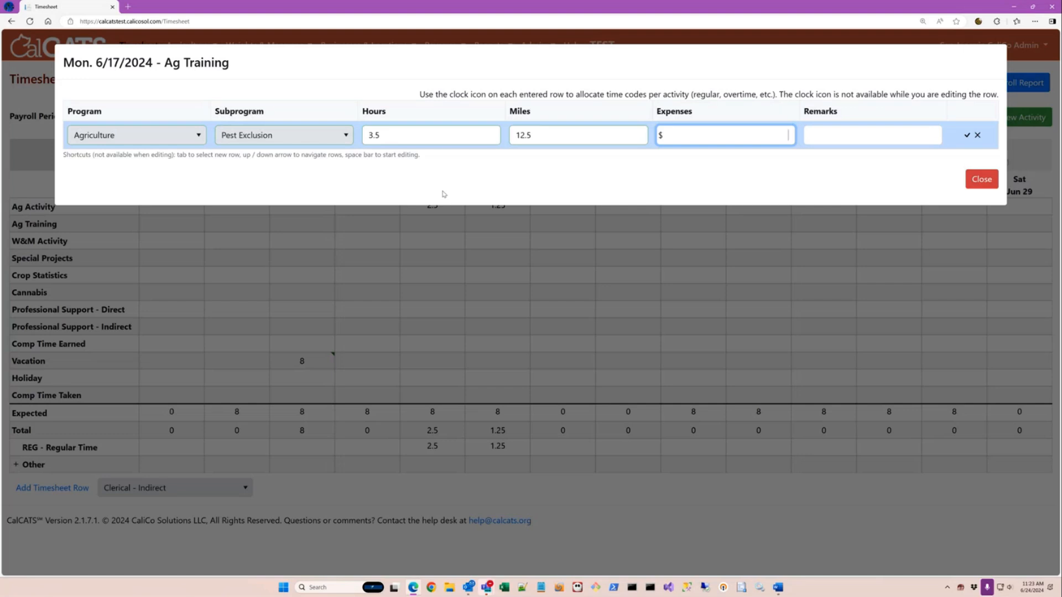
key("Tab")
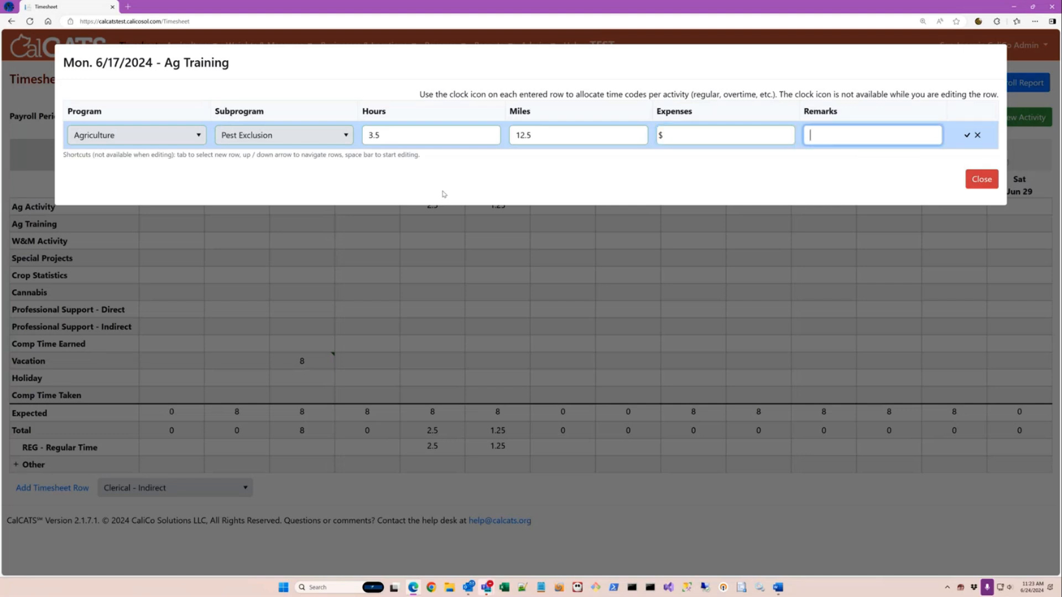
type("At UC HUmboldt")
key("BackSpace")
type("u")
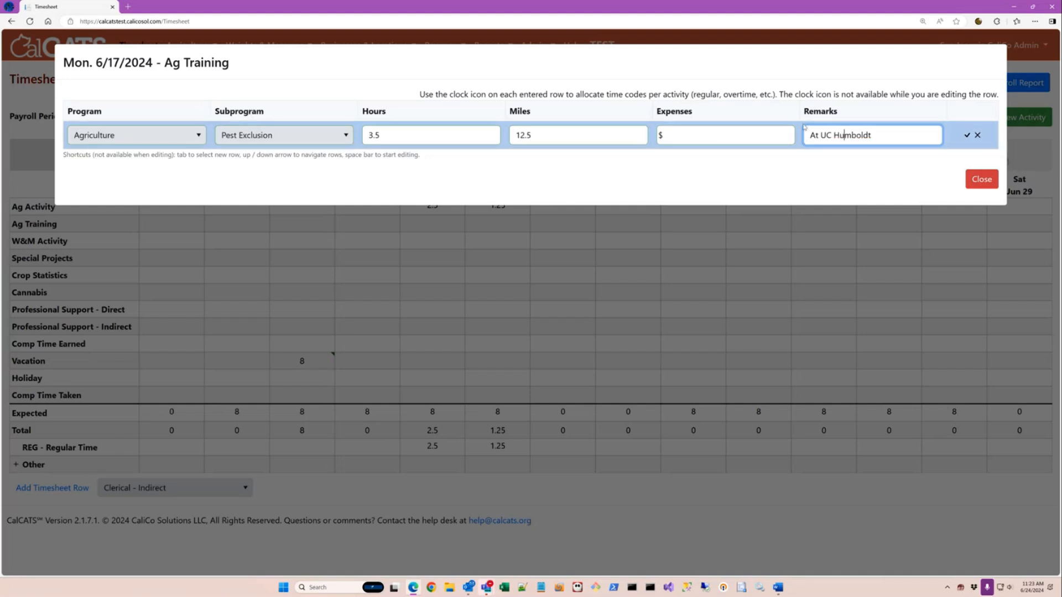
left_click(966, 136)
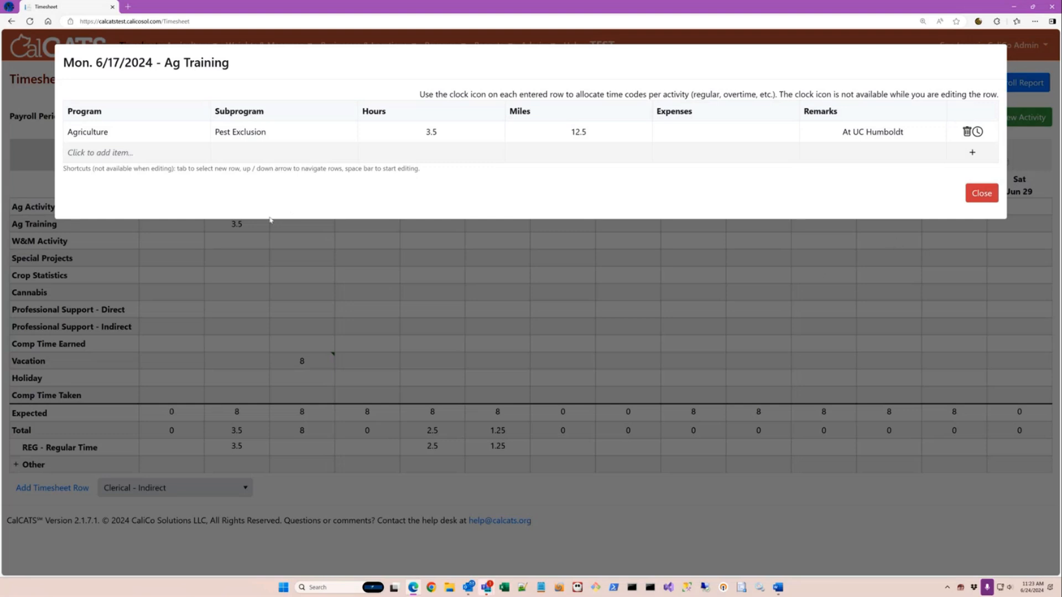
Add a second Ag Training detail entry with program Agriculture and subprogram Pest Management.
left_click(135, 152)
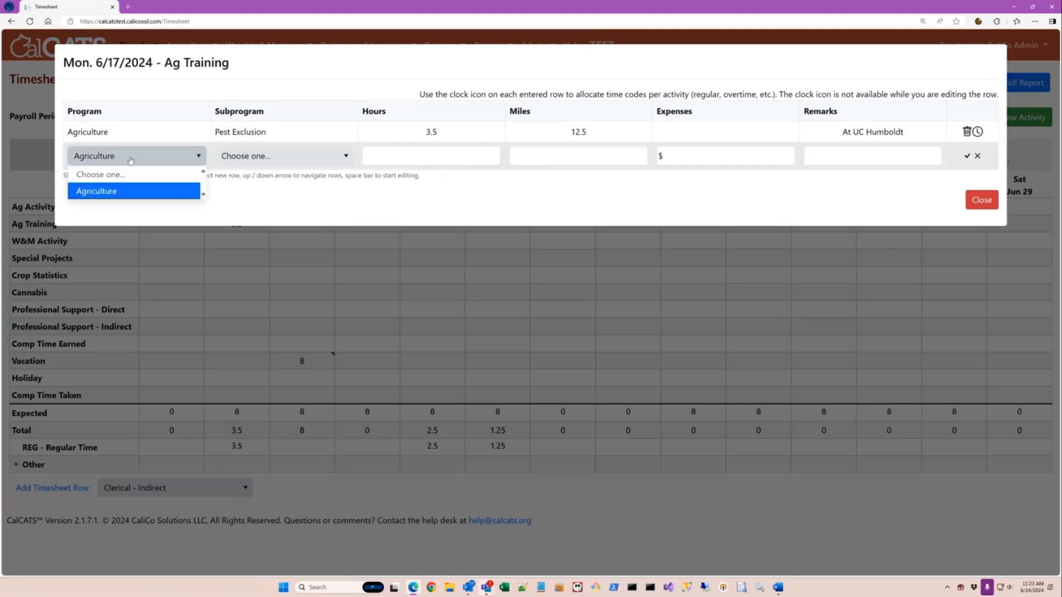
left_click(118, 192)
left_click(244, 157)
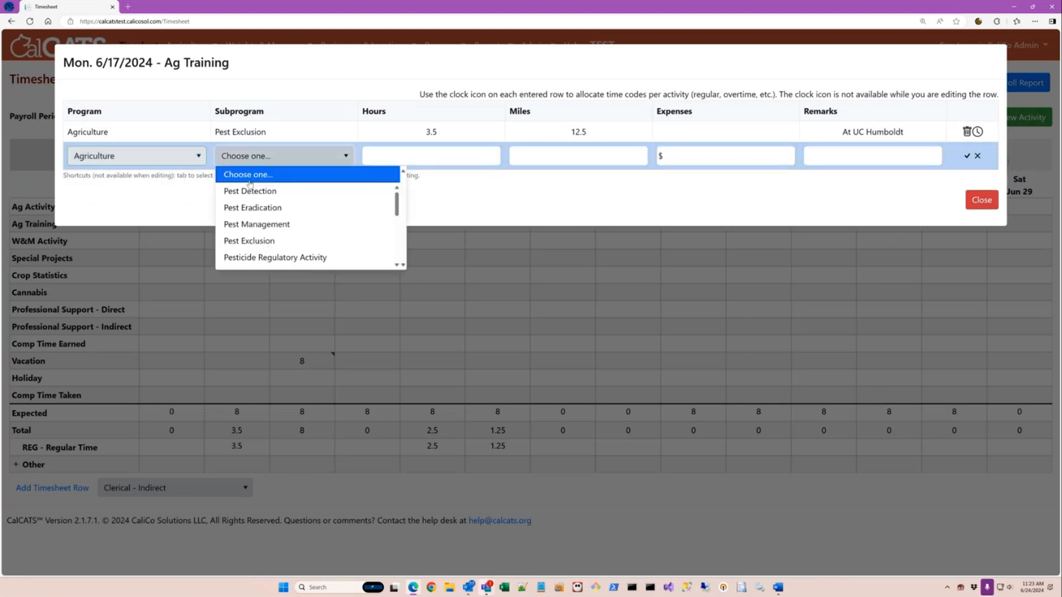
left_click(260, 224)
Give the Pest Management entry 0.5 hours, 0 miles and the remark "Follow up session", save it and close the details.
left_click(442, 157)
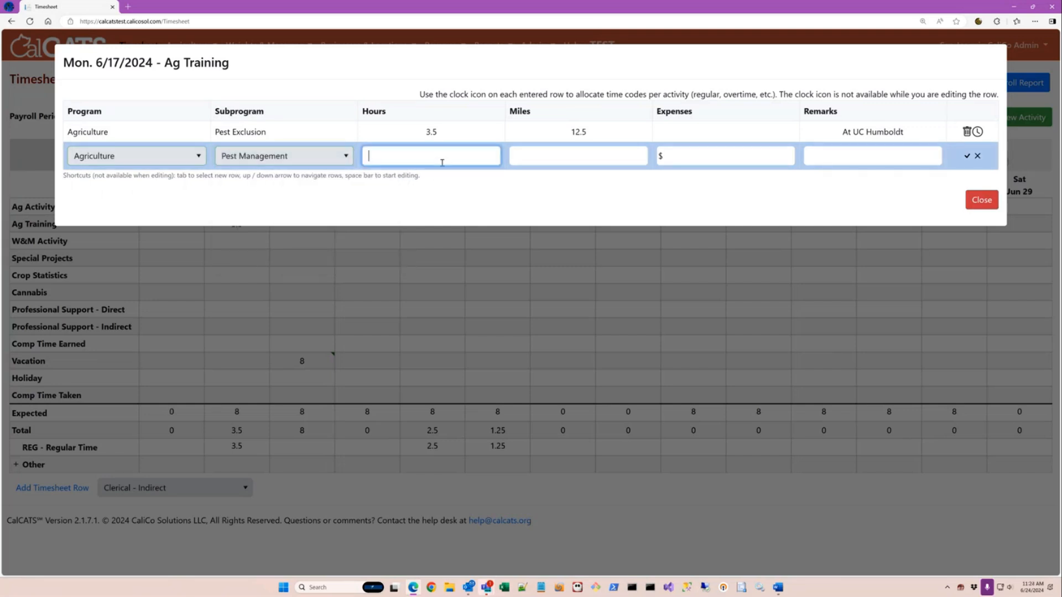
type("0.5")
key("Tab")
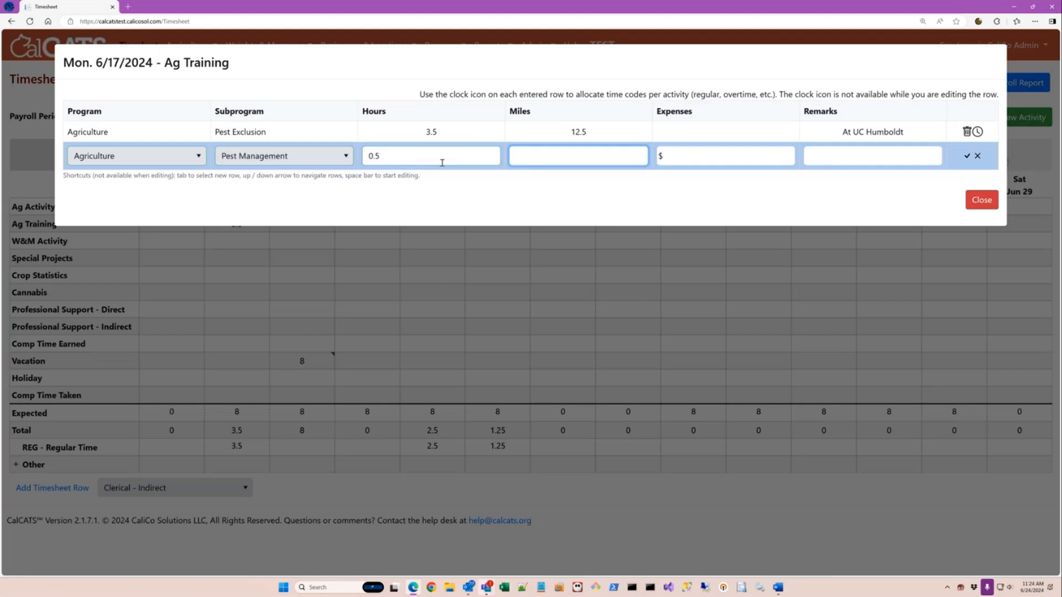
type("0")
key("Tab")
key("Tab")
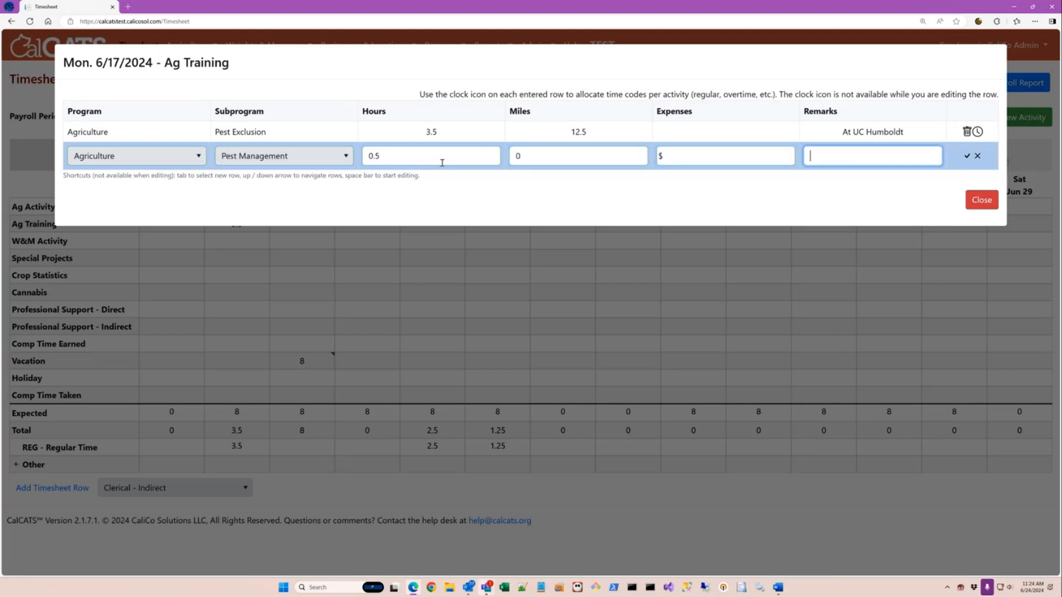
type("Follow up session")
key("Return")
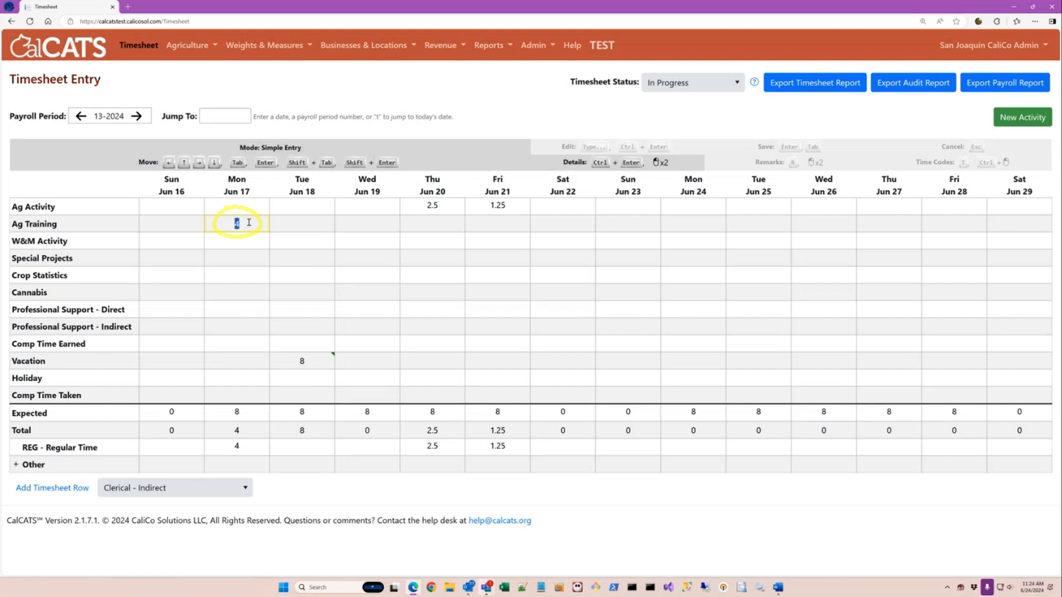
Delete the Pest Management entry from the Mon Jun 17 Ag Training details, confirm the deletion and close the details.
double_click(249, 223)
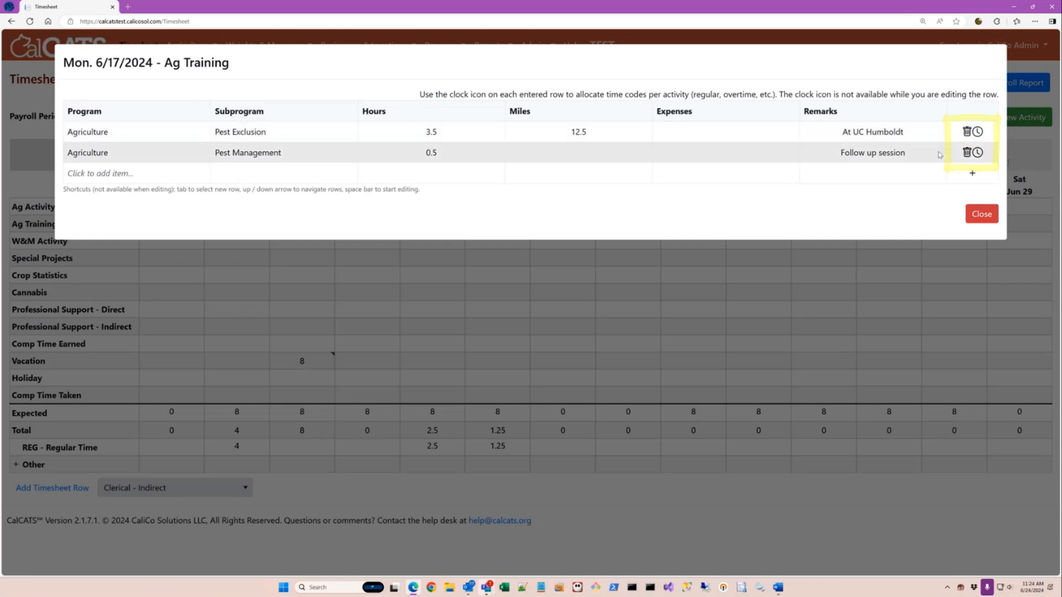
left_click(967, 155)
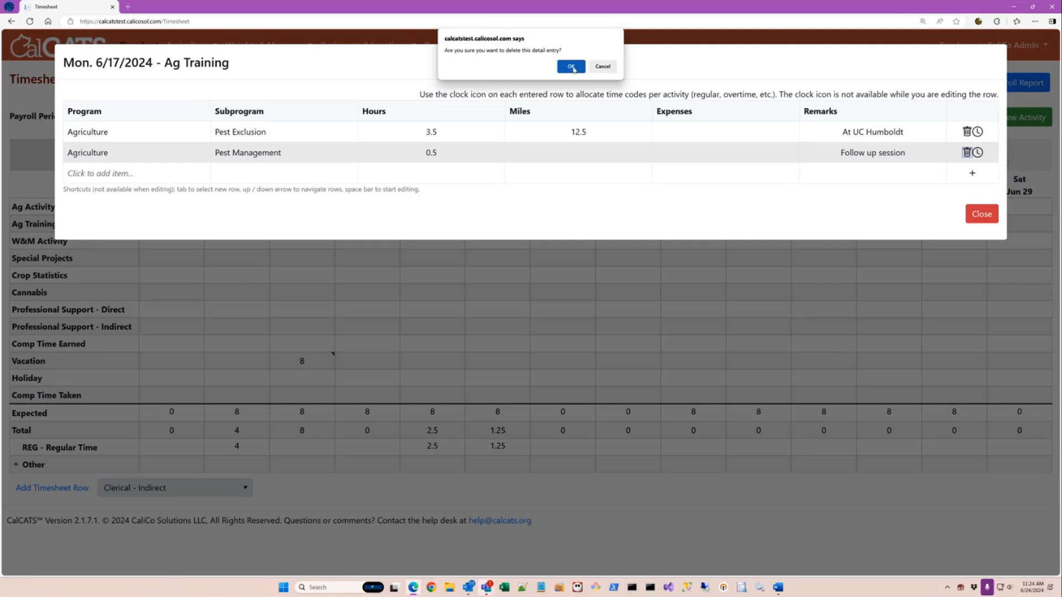
left_click(564, 67)
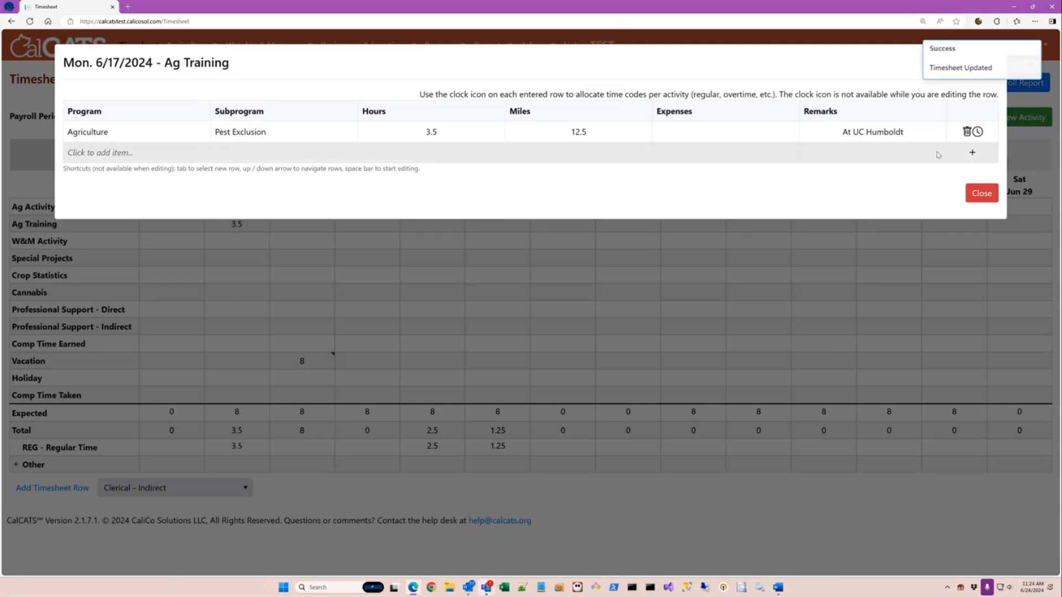
left_click(981, 194)
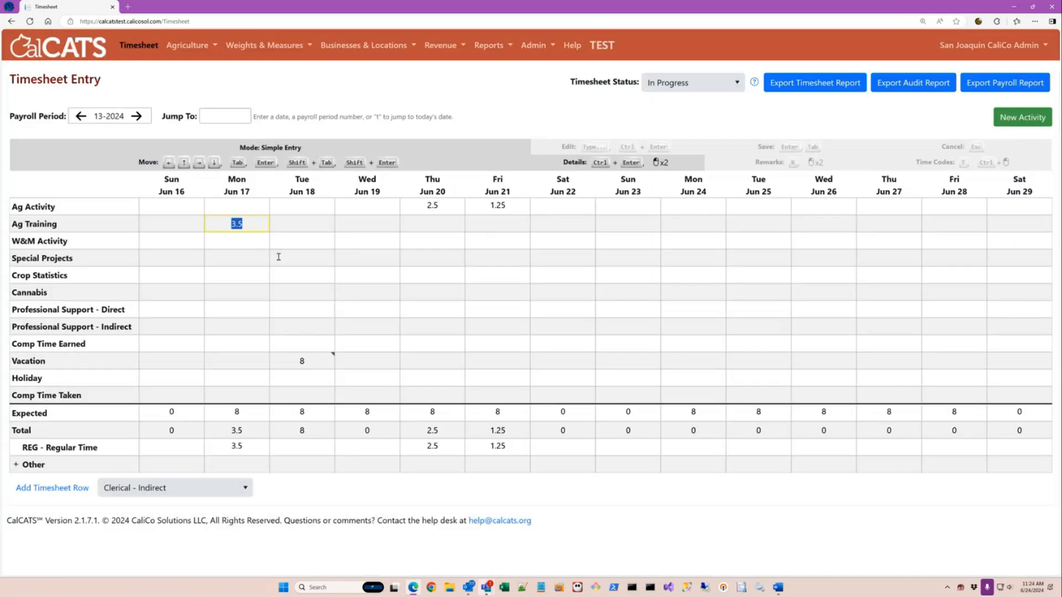
Reopen the Mon Jun 17 Ag Training details, set the Pest Exclusion entry's hours to 9.5 and save it.
double_click(255, 225)
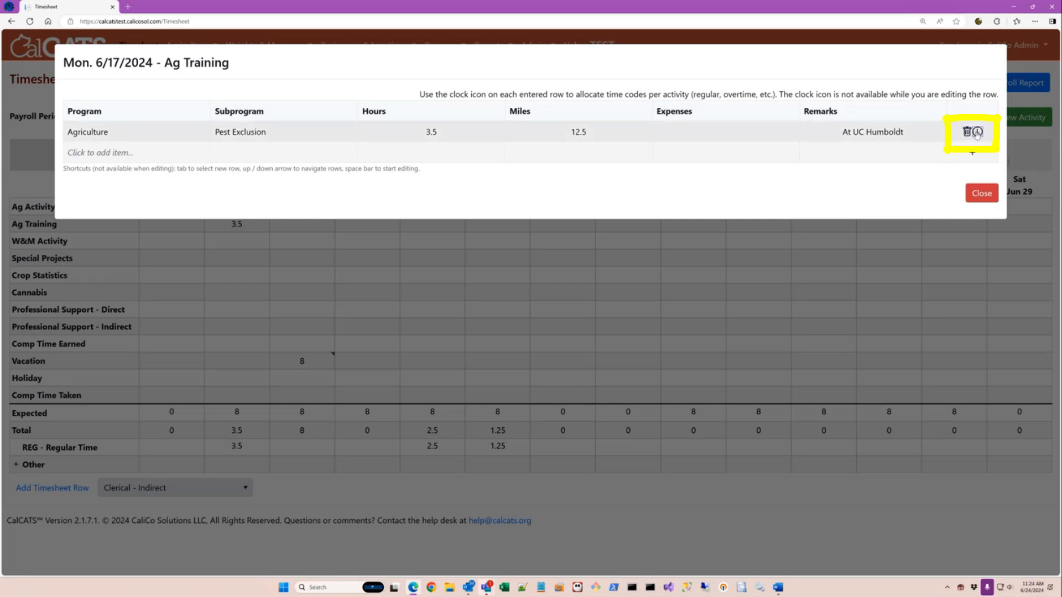
left_click(984, 191)
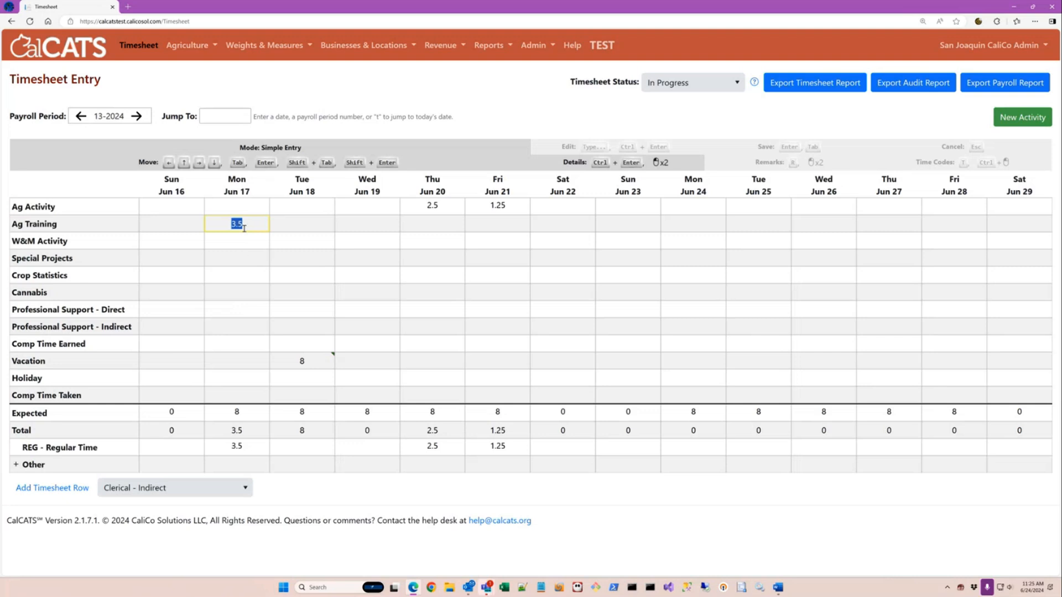
double_click(244, 228)
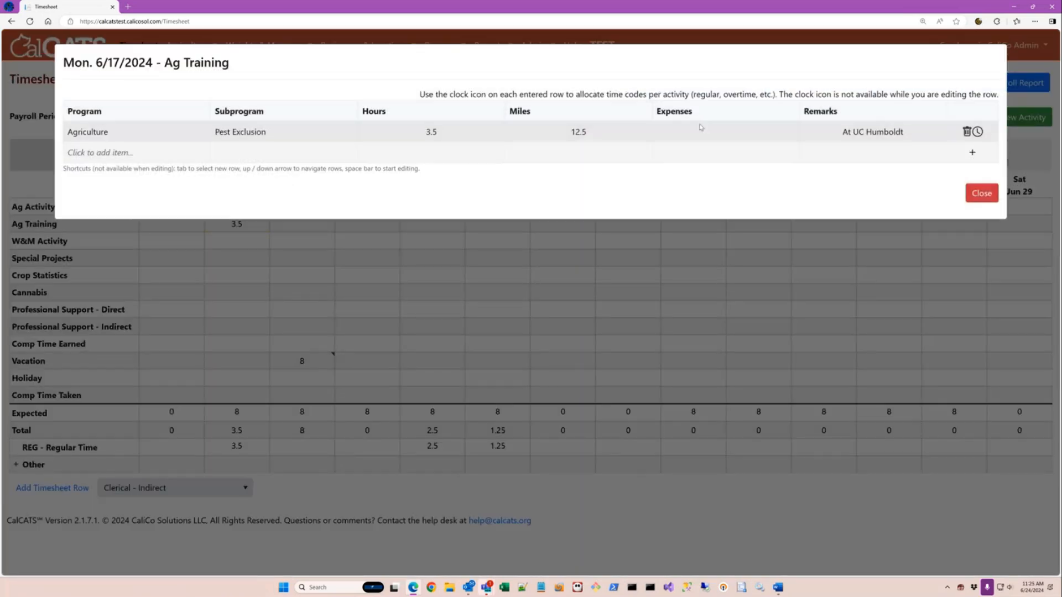
left_click(469, 139)
left_click(452, 135)
type("9.5")
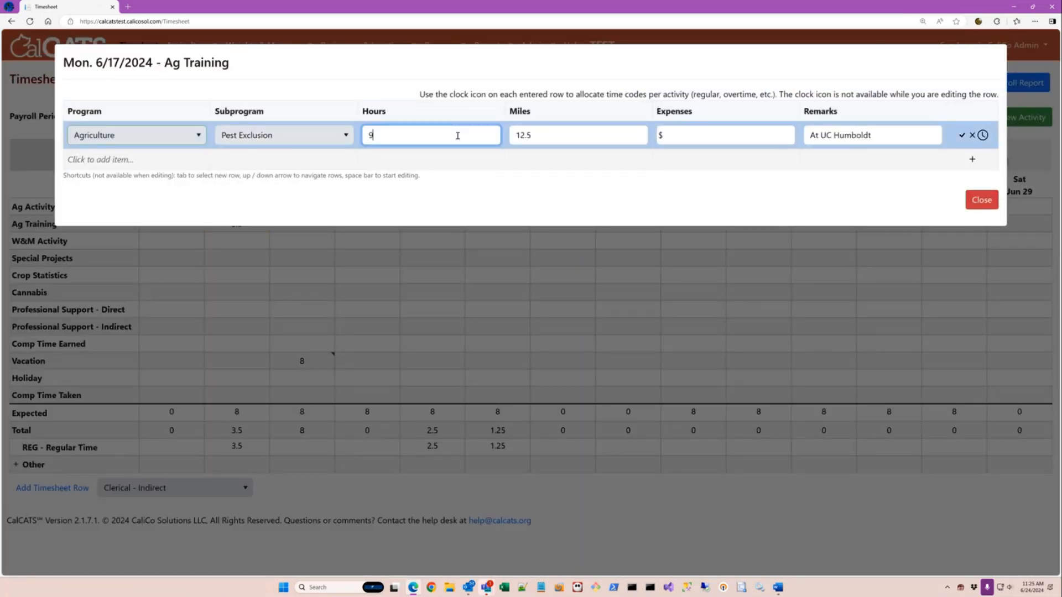
left_click(962, 135)
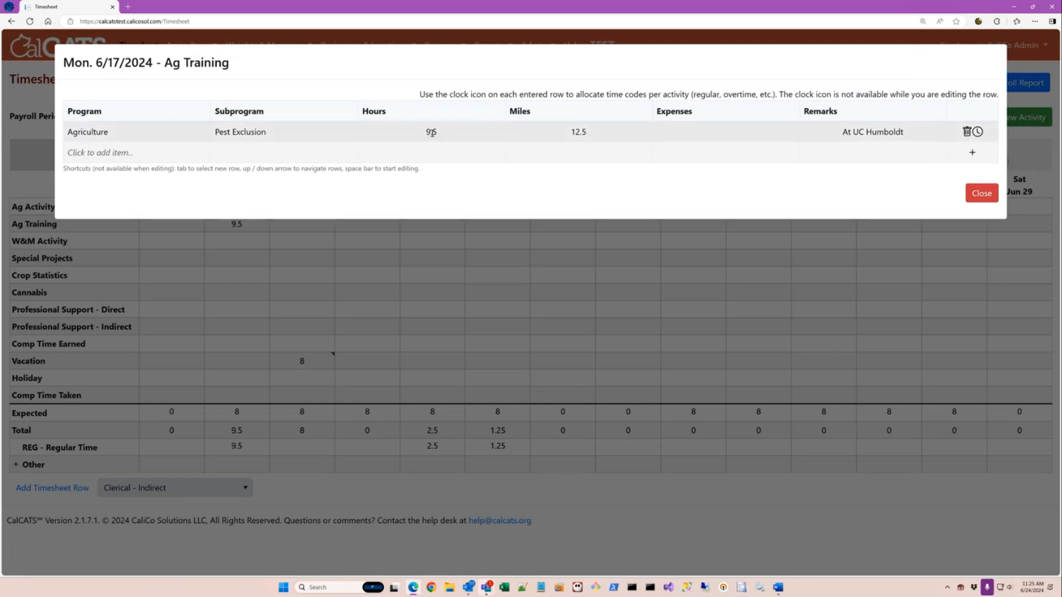
Set the Pest Exclusion entry's hours to 6.
left_click(431, 133)
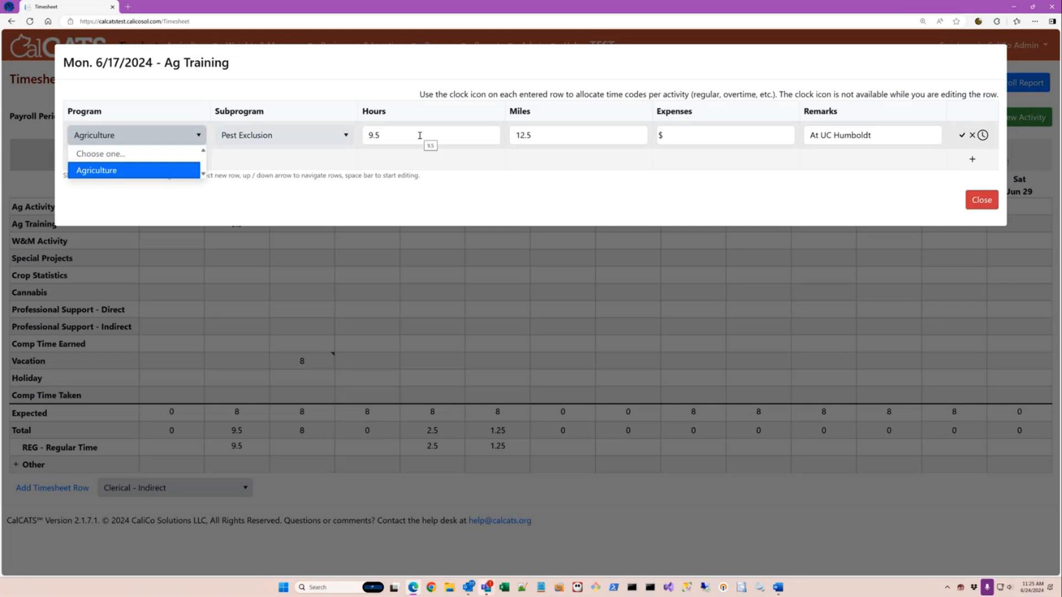
double_click(430, 135)
type("6")
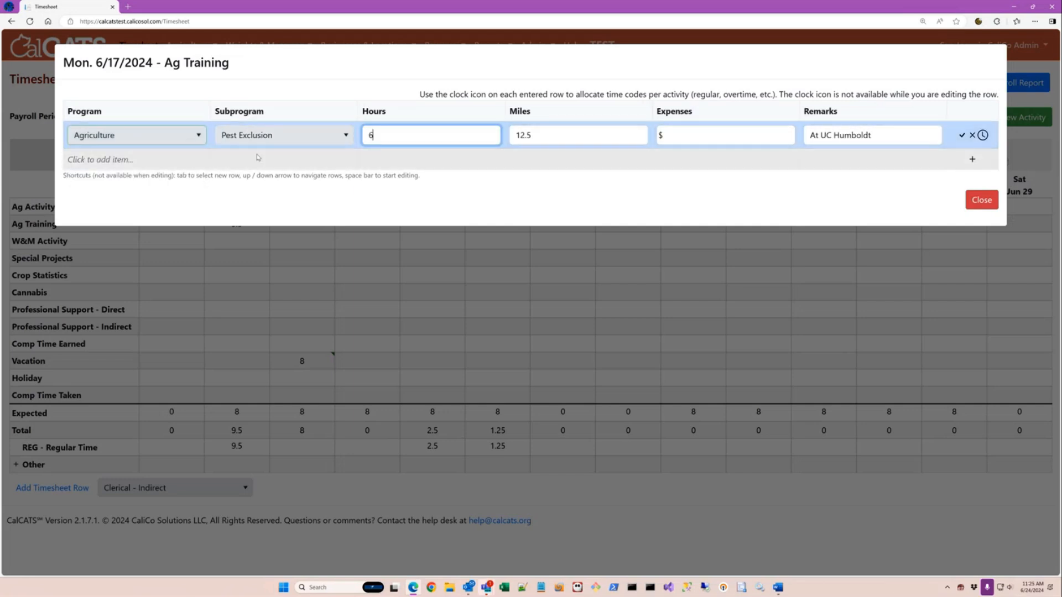
Add and save a new Ag Training detail entry with program Agriculture, subprogram Pest Management and 4 hours.
left_click(160, 160)
left_click(138, 156)
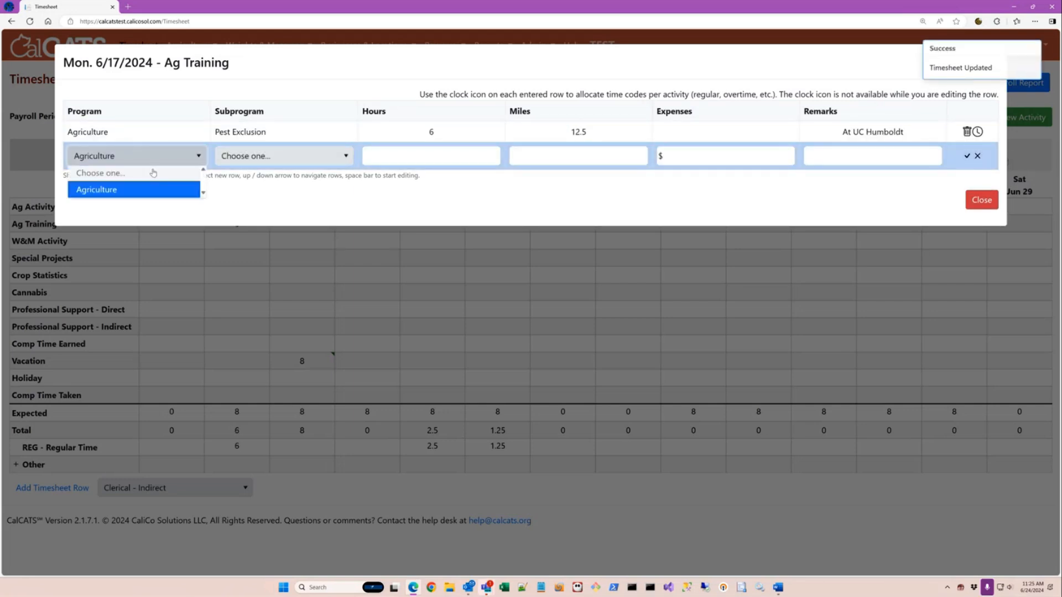
left_click(94, 187)
left_click(277, 156)
left_click(257, 224)
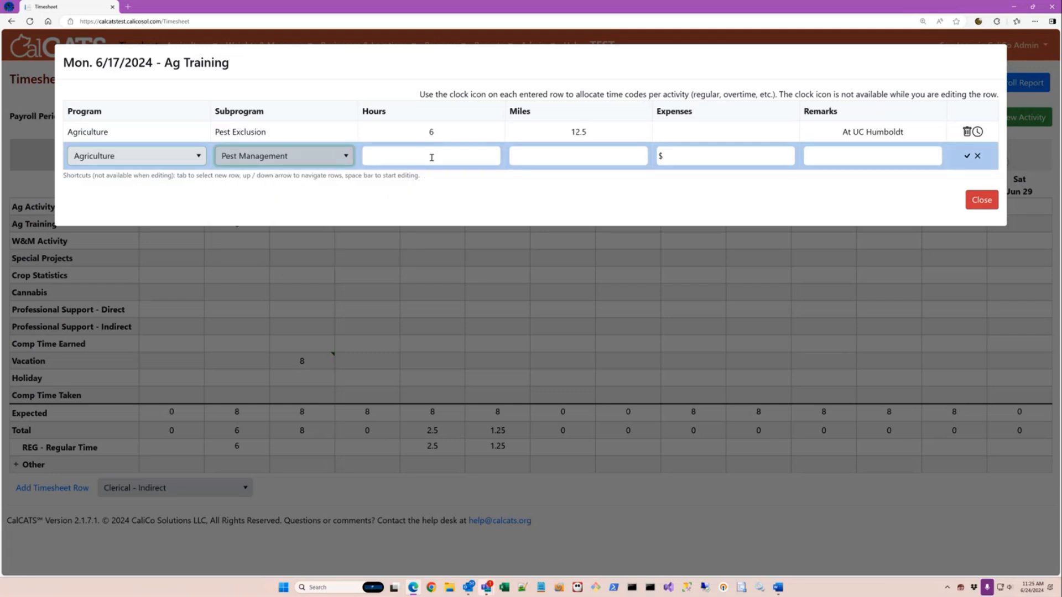
left_click(433, 156)
type("4")
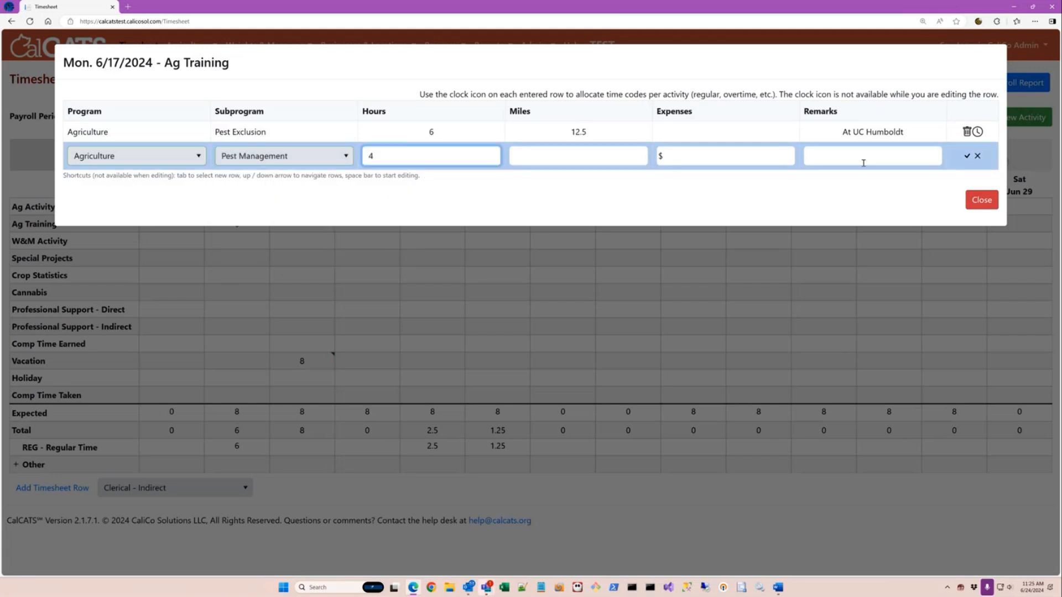
left_click(967, 155)
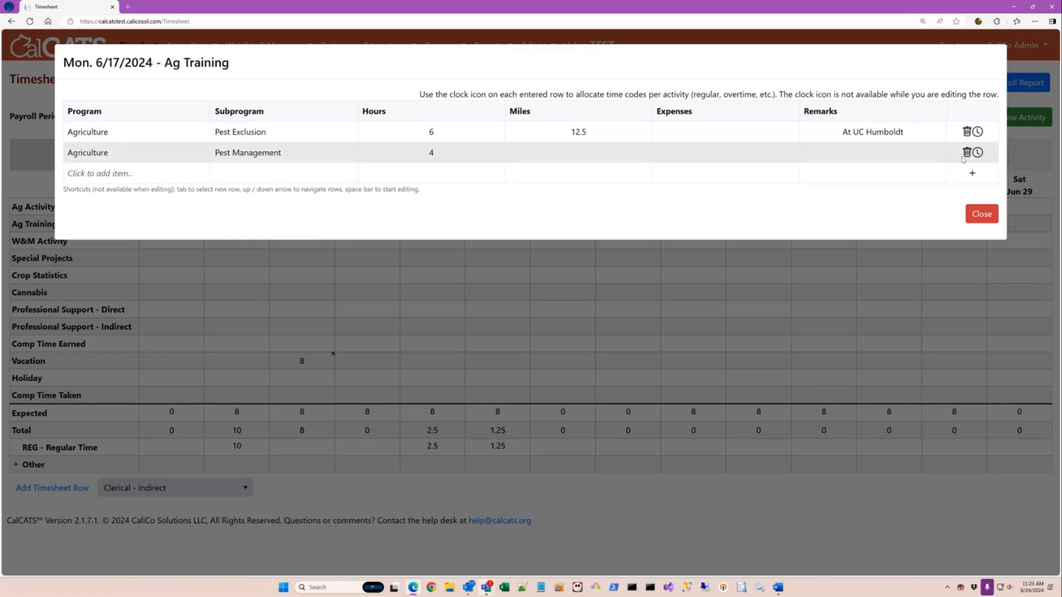
Allocate the Pest Management entry's time as 2 hours Regular Time and 2 hours Regular Overtime, save it and close the details.
left_click(977, 153)
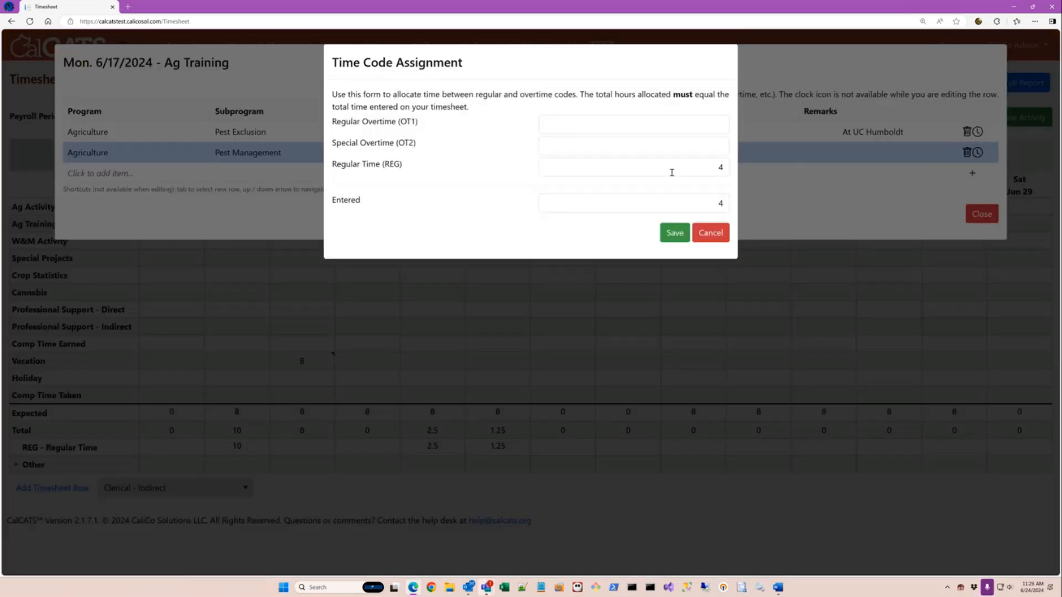
double_click(721, 166)
type("2")
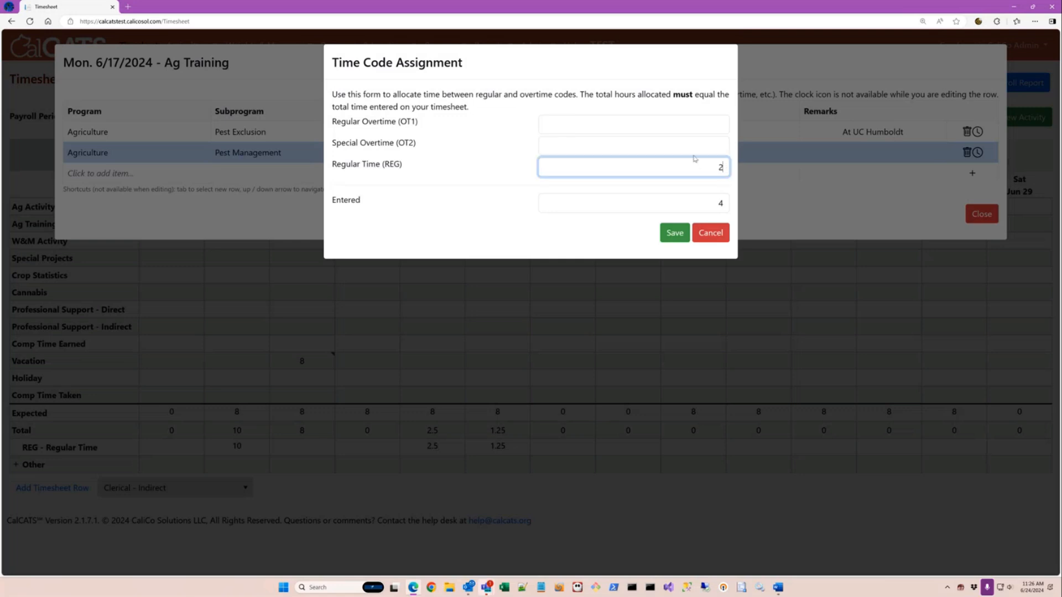
left_click(693, 126)
type("2")
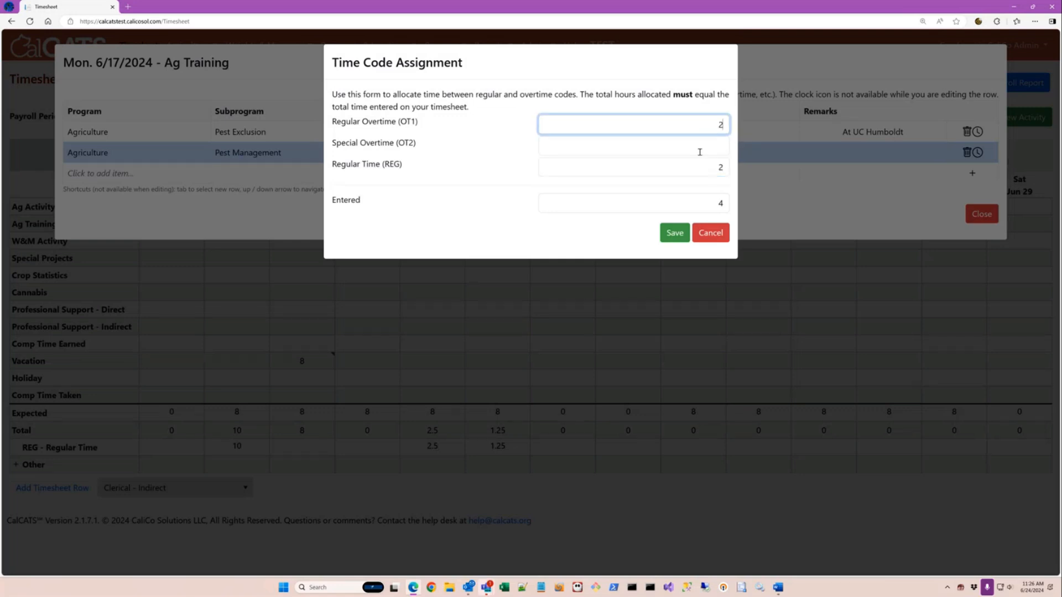
left_click(676, 235)
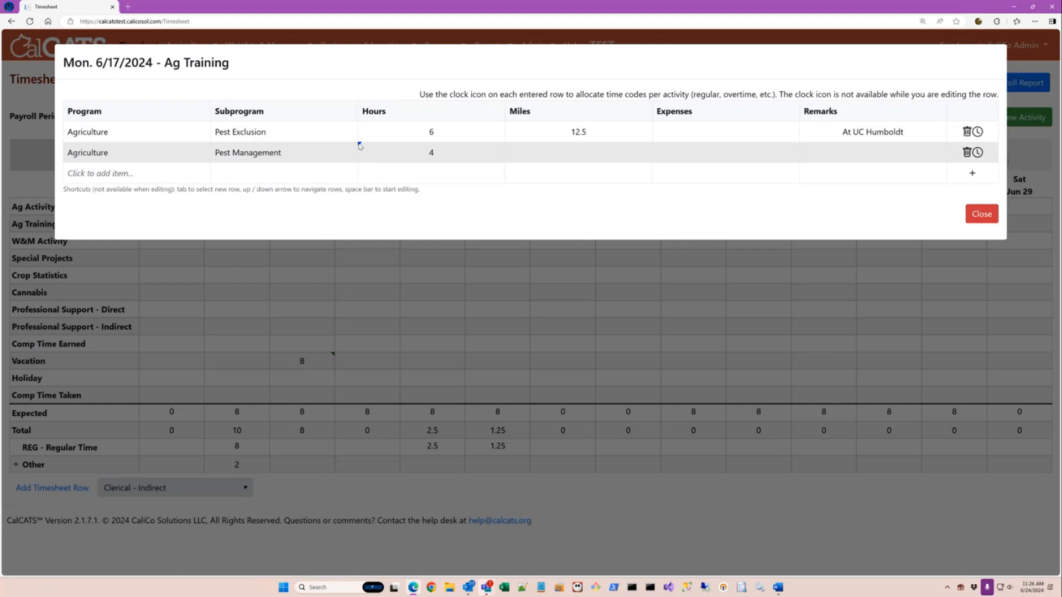
left_click(978, 217)
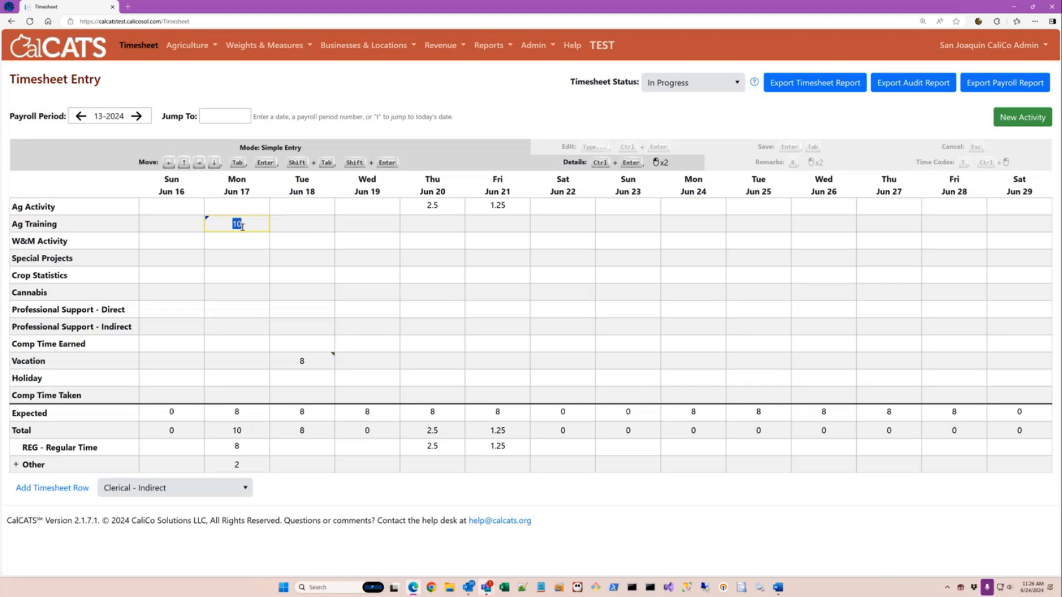
Compare the Tue Jun 18 Vacation cell with the Mon Jun 17 Ag Training cell and review the Ag Training details.
left_click(307, 361)
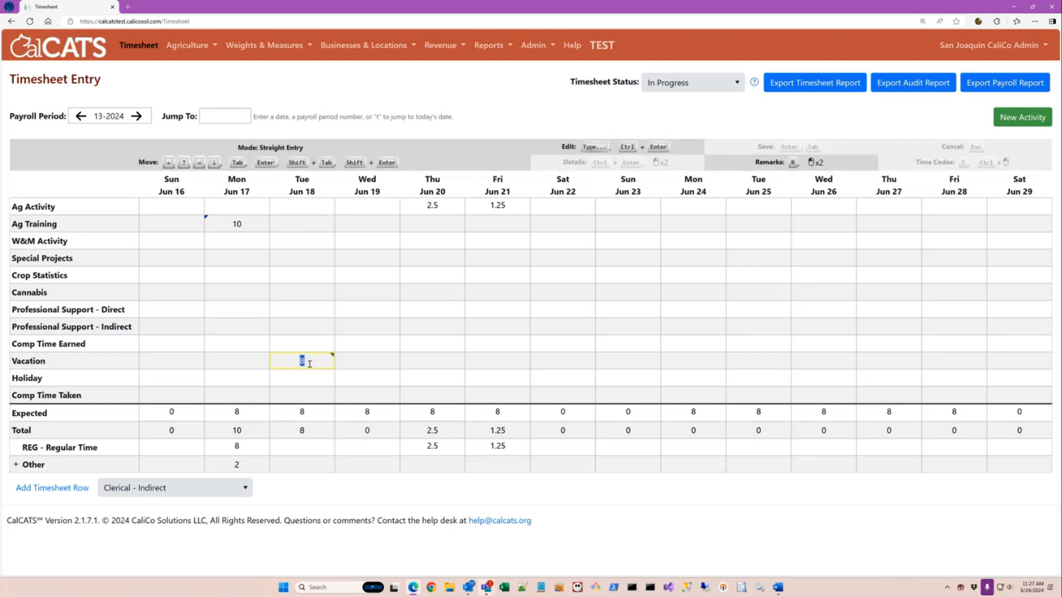
left_click(245, 223)
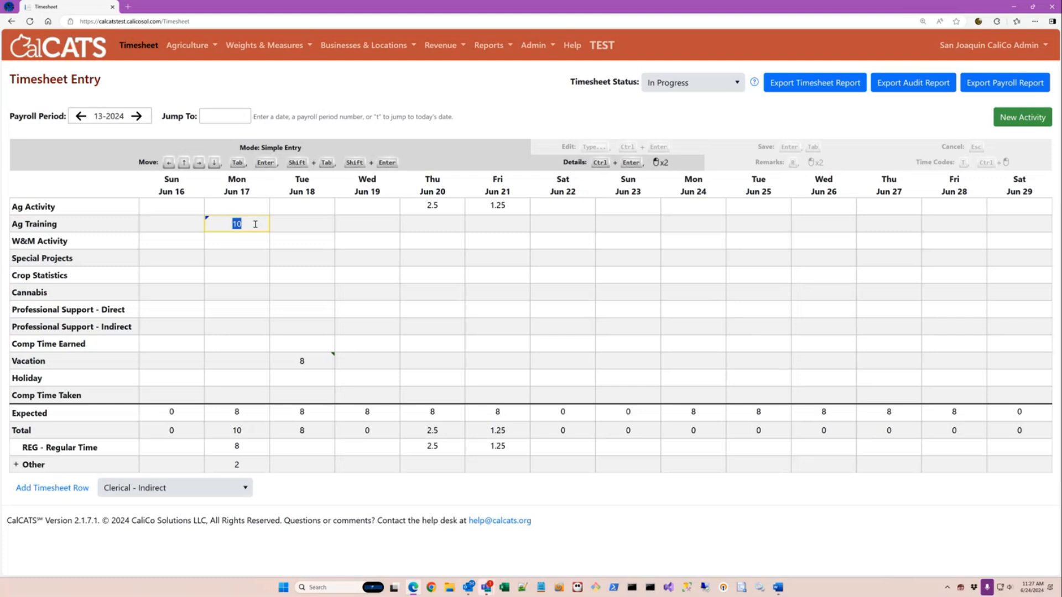
double_click(255, 224)
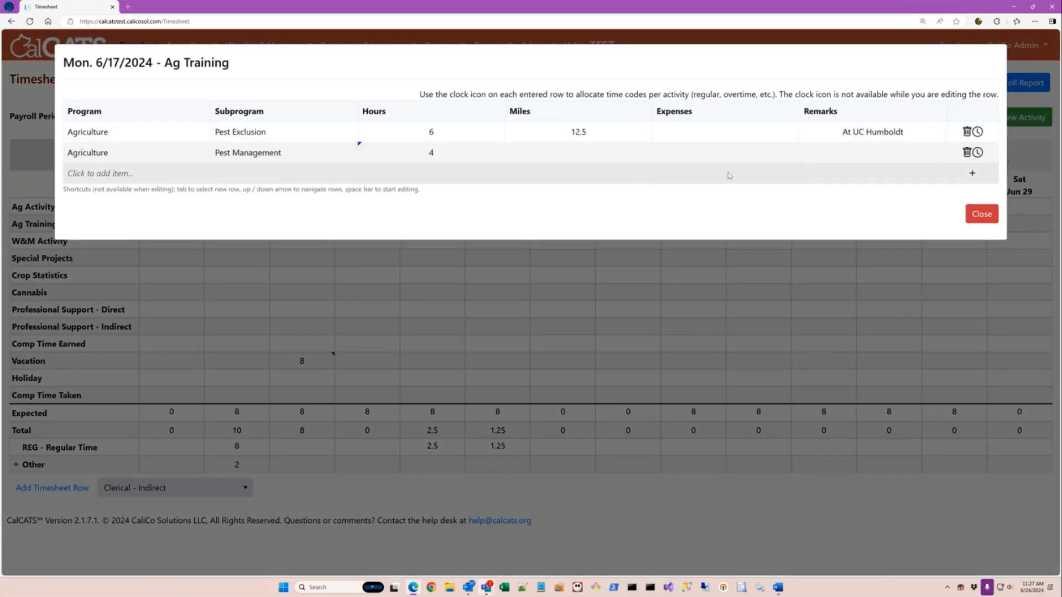
left_click(981, 215)
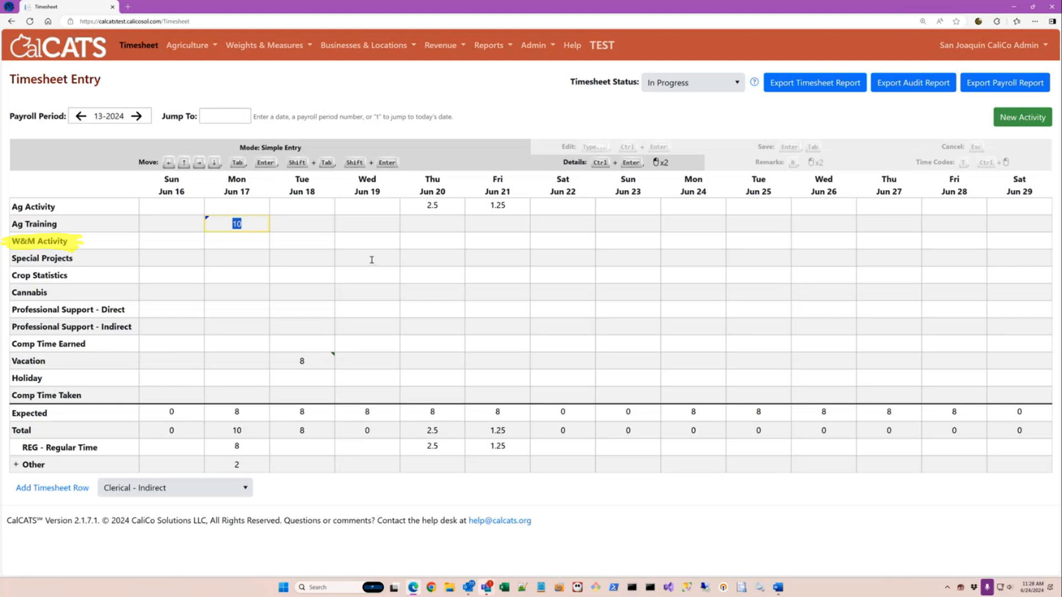
Open the Special Projects details for Wed Jun 19 and set the program to Agriculture and subprogram to Pest Eradication.
left_click(372, 259)
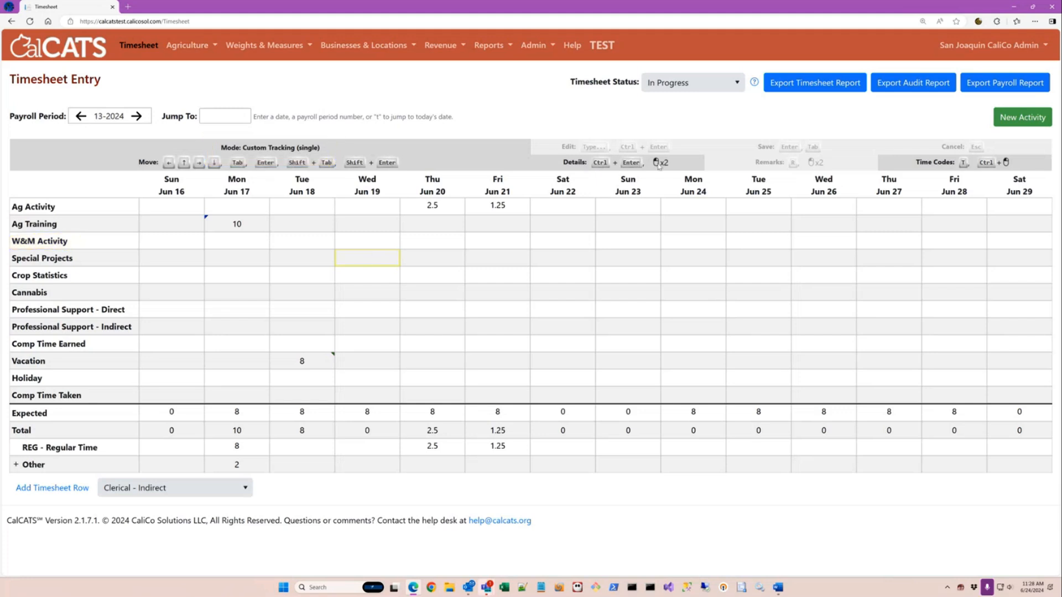
double_click(373, 260)
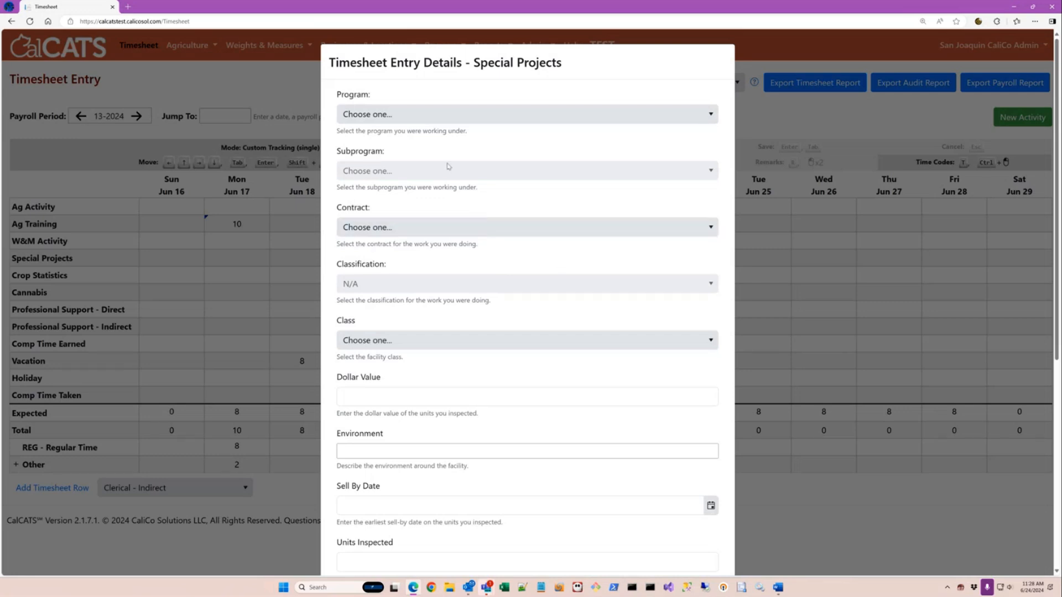
left_click(400, 115)
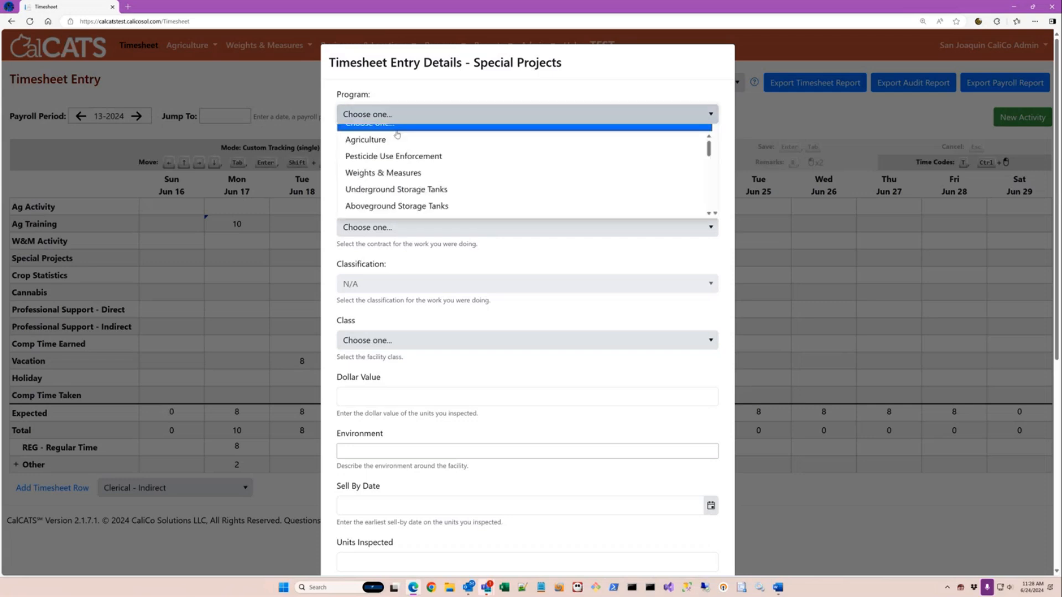
left_click(396, 148)
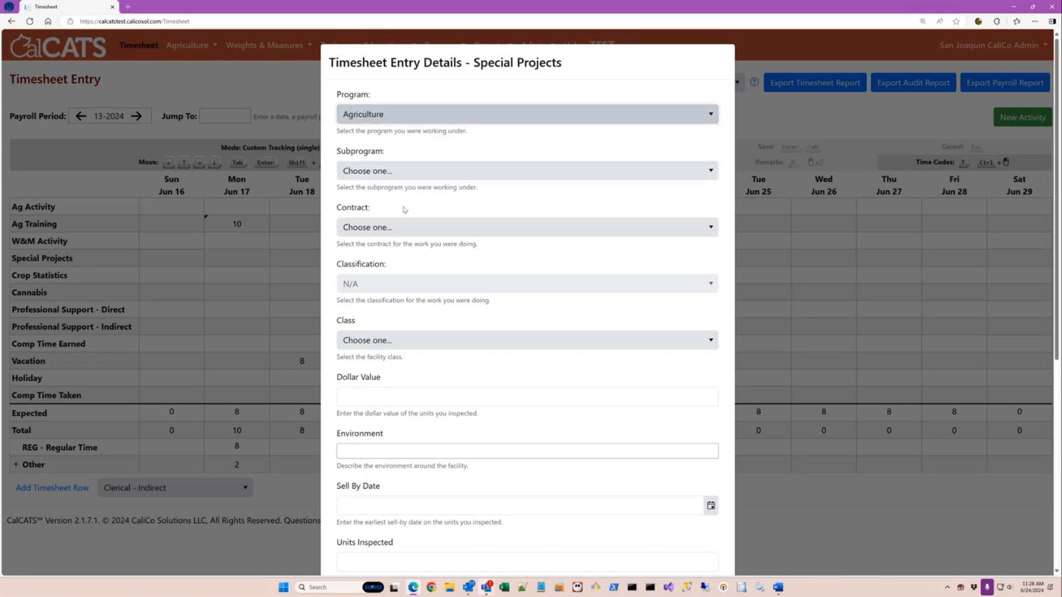
left_click(394, 177)
left_click(394, 226)
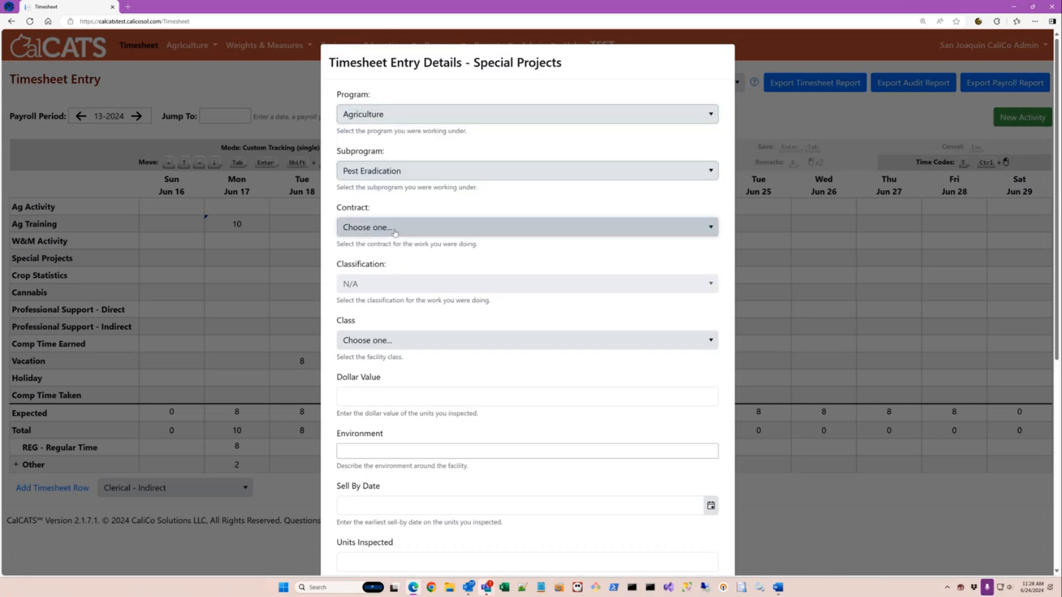
Check the contract choices in the Special Projects entry and set its facility class to 98.
left_click(395, 233)
left_click(505, 316)
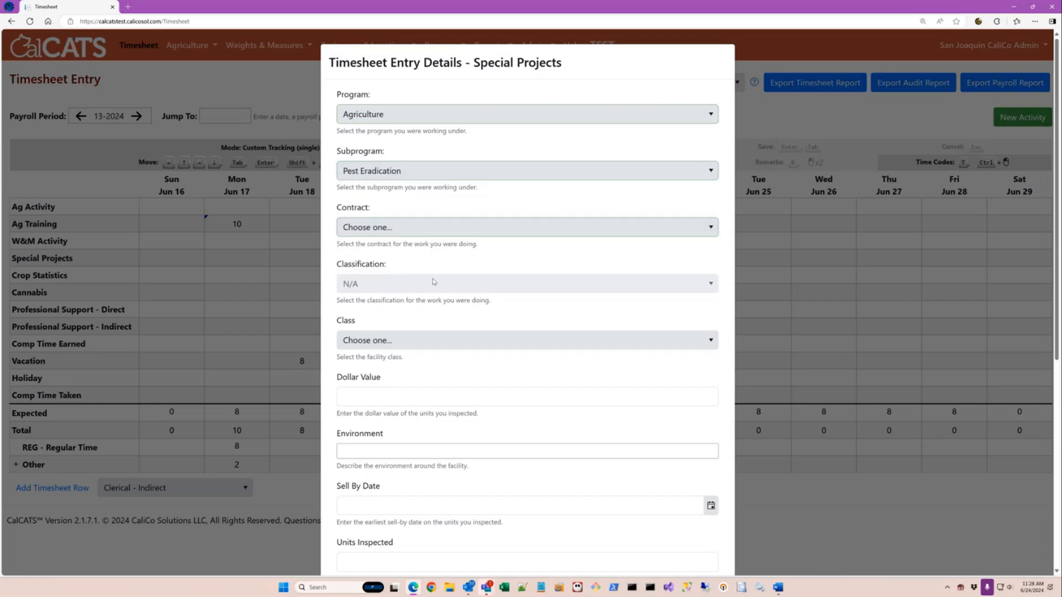
scroll(410, 319, "down", 2)
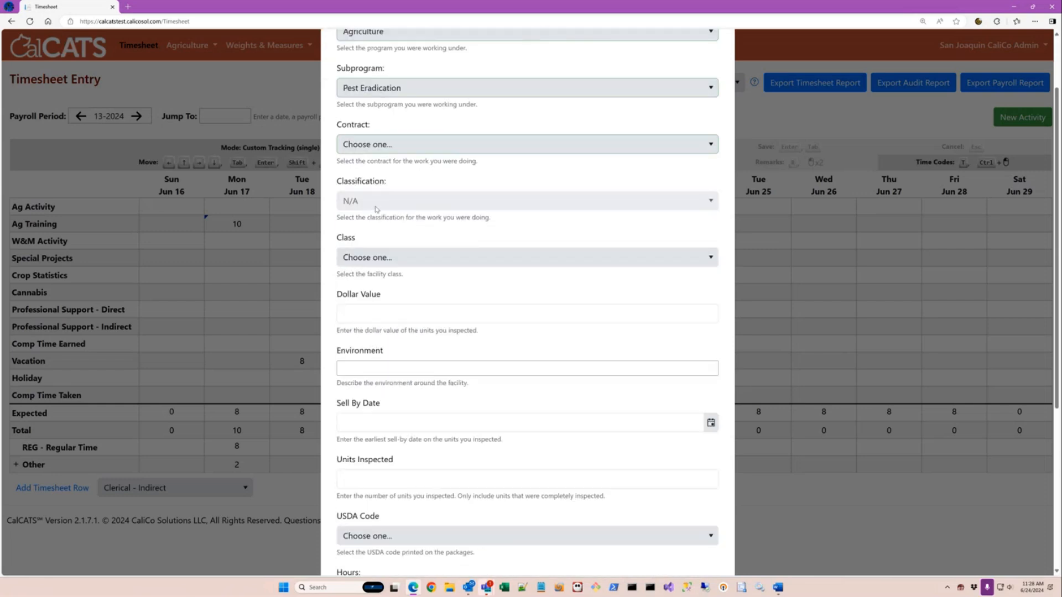
left_click(374, 256)
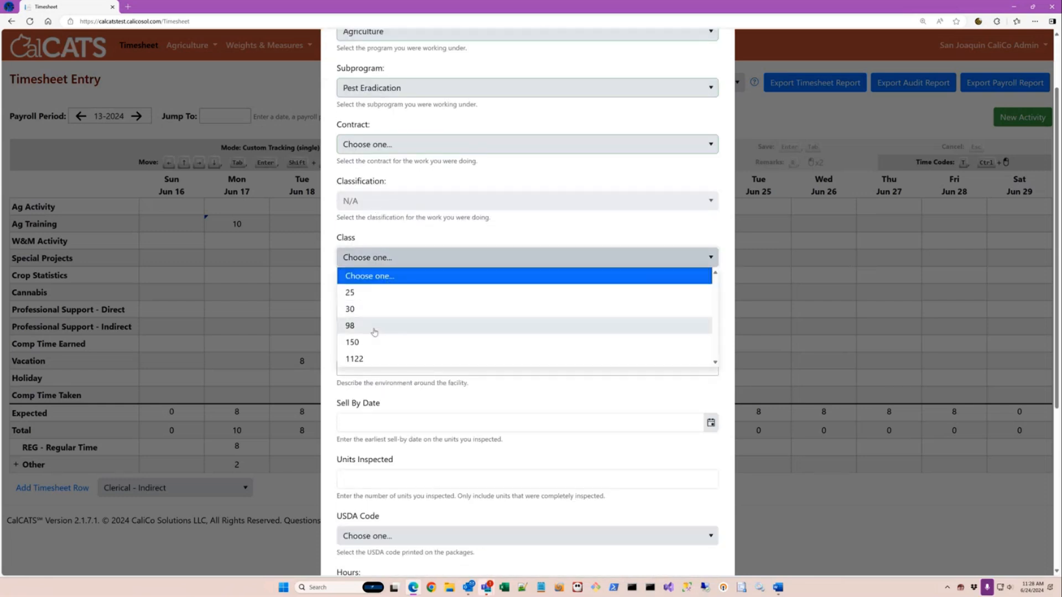
left_click(367, 327)
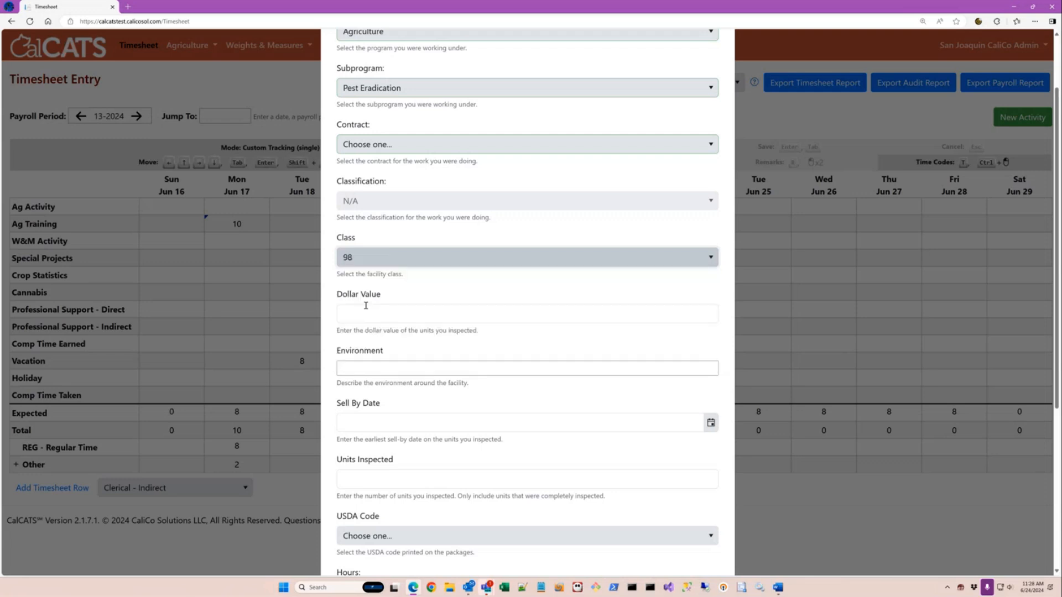
left_click(370, 261)
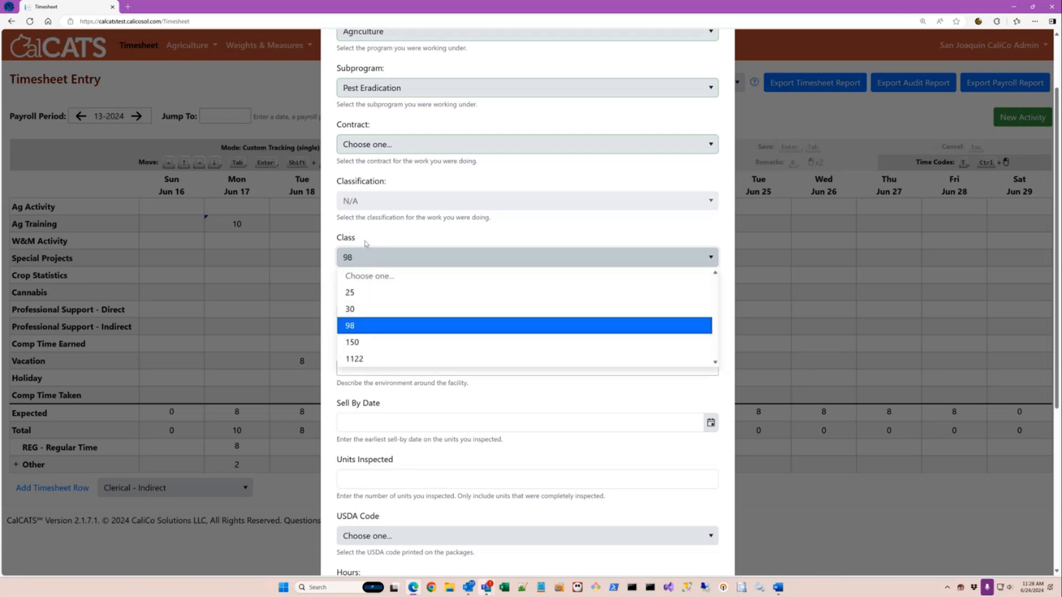
left_click(393, 239)
Enter a dollar value of 25, review the remaining fields and cancel the Special Projects entry.
left_click(383, 307)
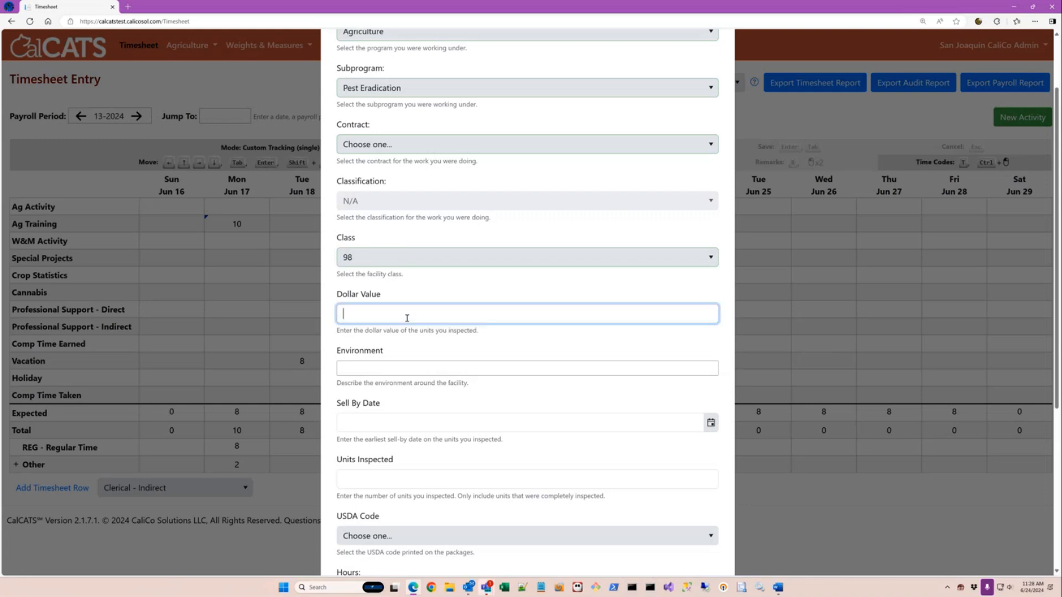
key("a")
type("25")
key("Tab")
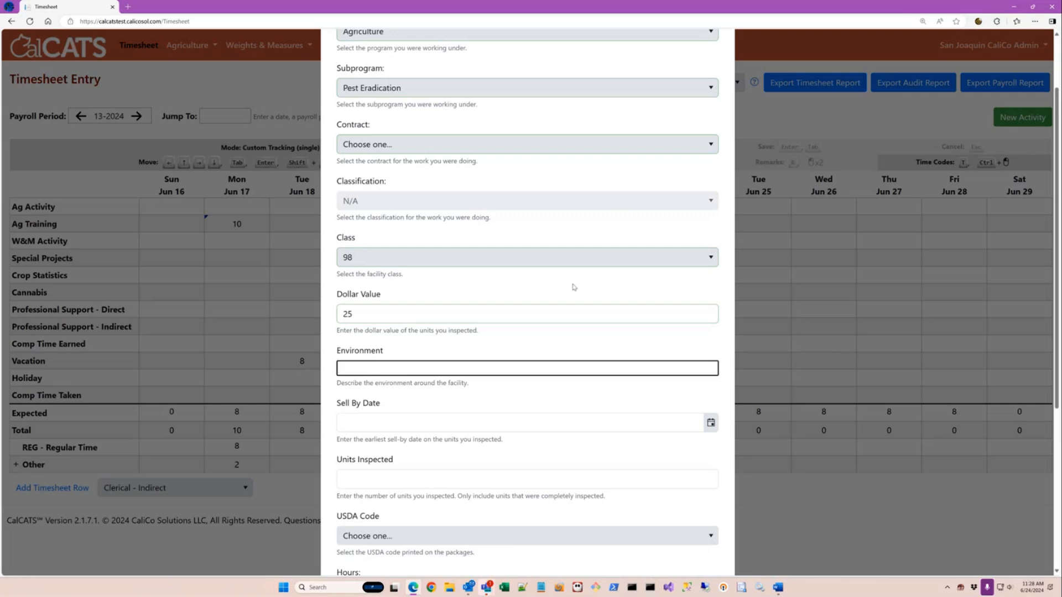
scroll(572, 290, "down", 3)
scroll(569, 398, "down", 2)
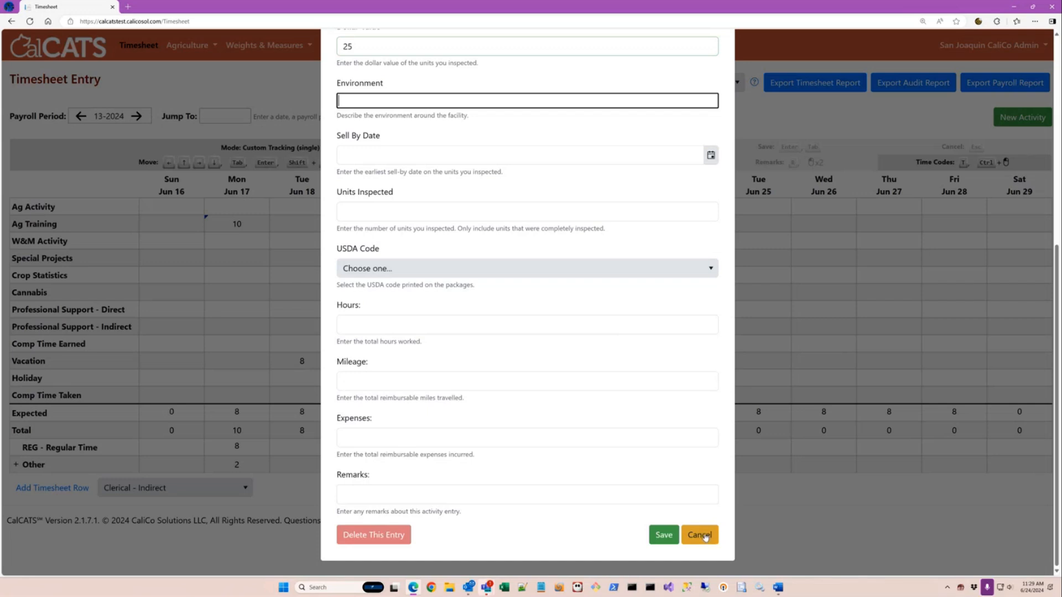
left_click(700, 535)
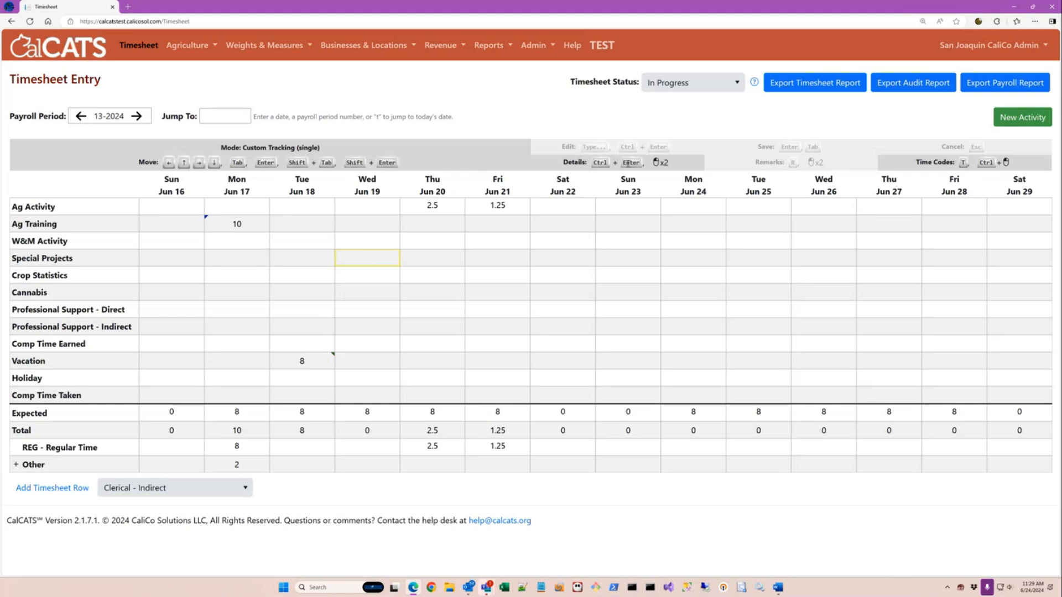
Reopen the Special Projects details for Wed Jun 19, review the custom tracking fields down to Remarks and close without saving.
double_click(388, 259)
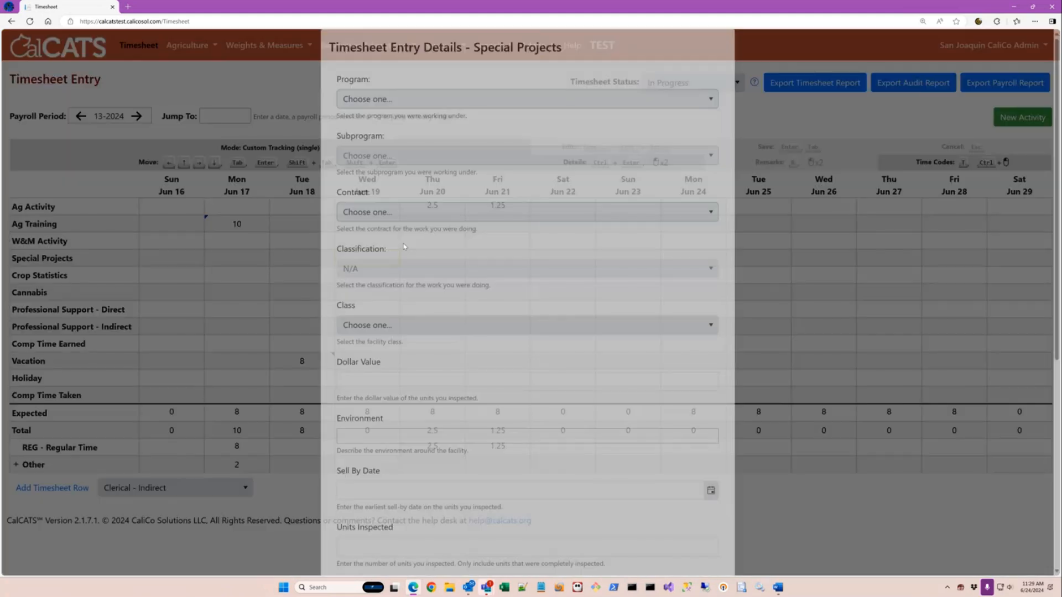
scroll(494, 193, "down", 4)
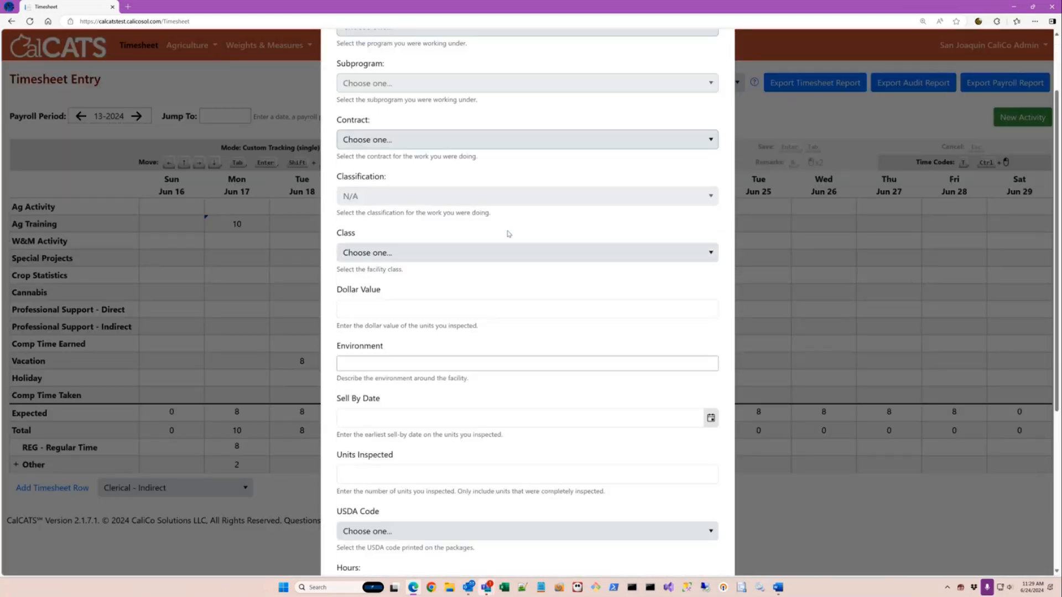
scroll(444, 442, "down", 3)
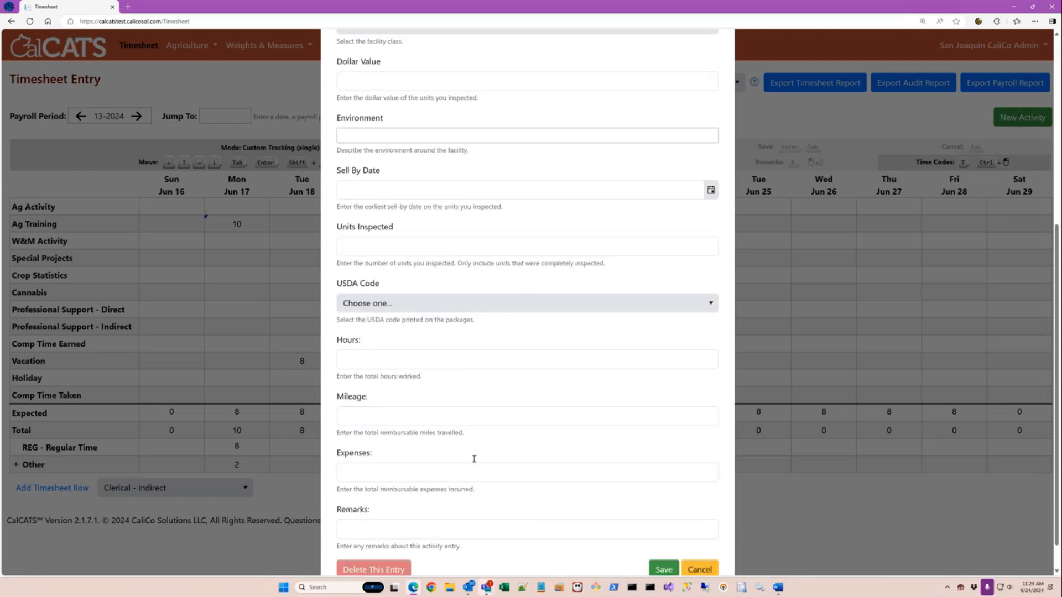
left_click(367, 327)
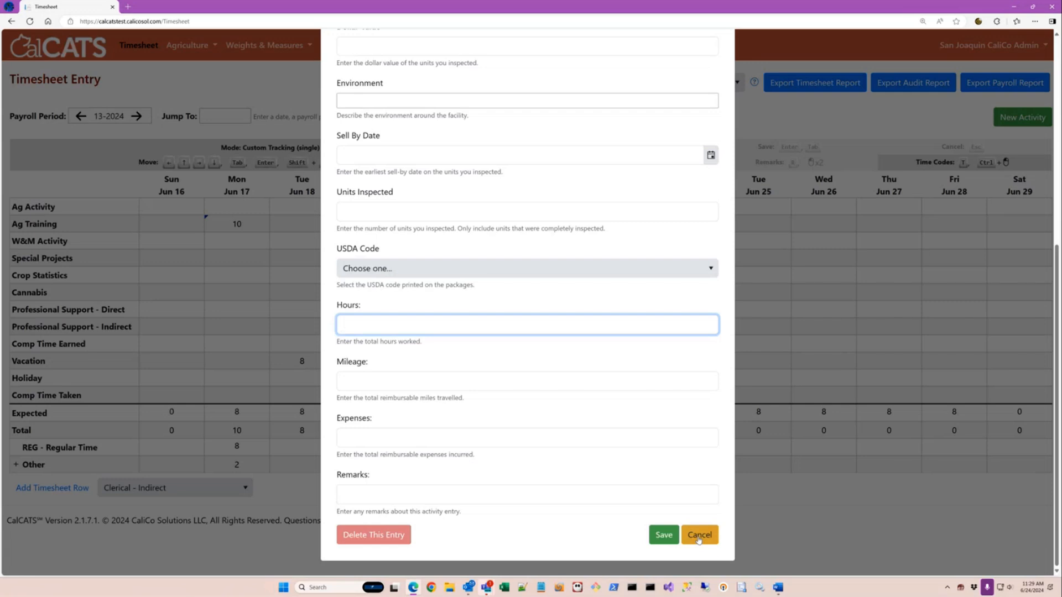
left_click(698, 536)
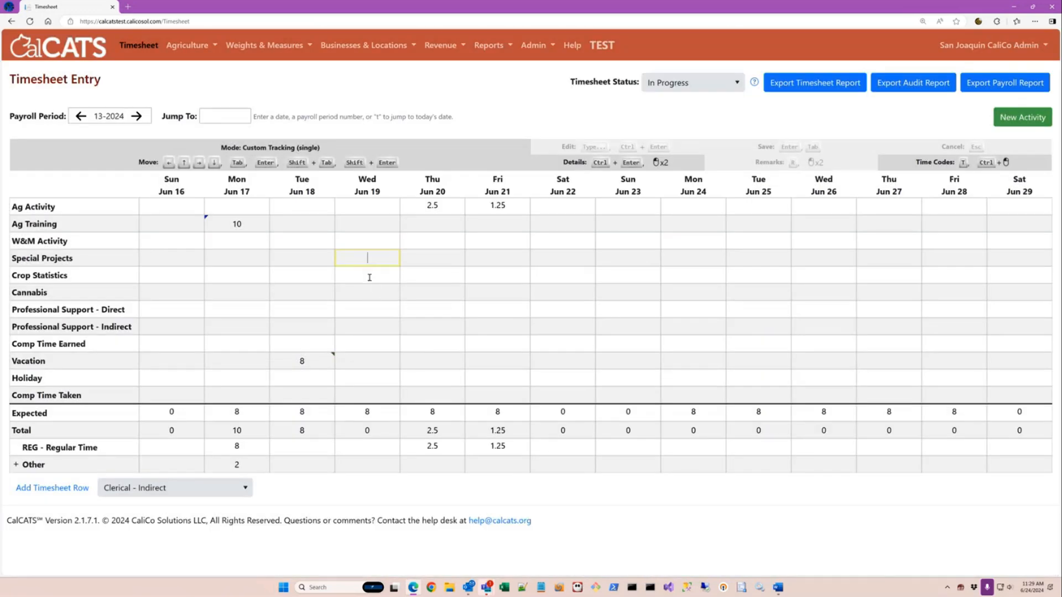
Add and save a Crop Statistics detail entry for Wed Jun 19 with program Agriculture, subprogram Crop Statistics and 3 hours.
left_click(373, 275)
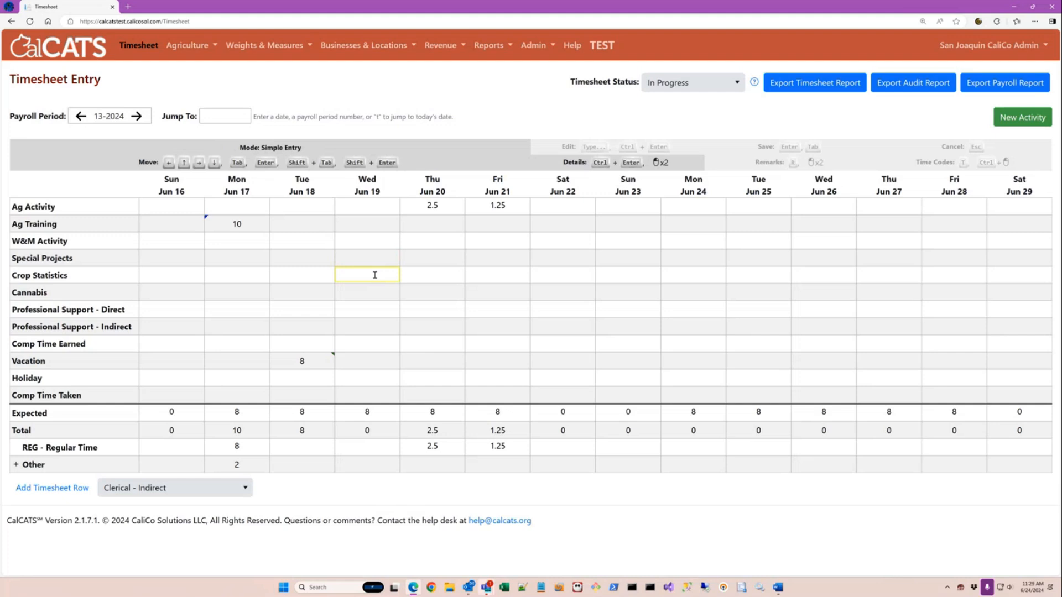
double_click(375, 275)
left_click(225, 165)
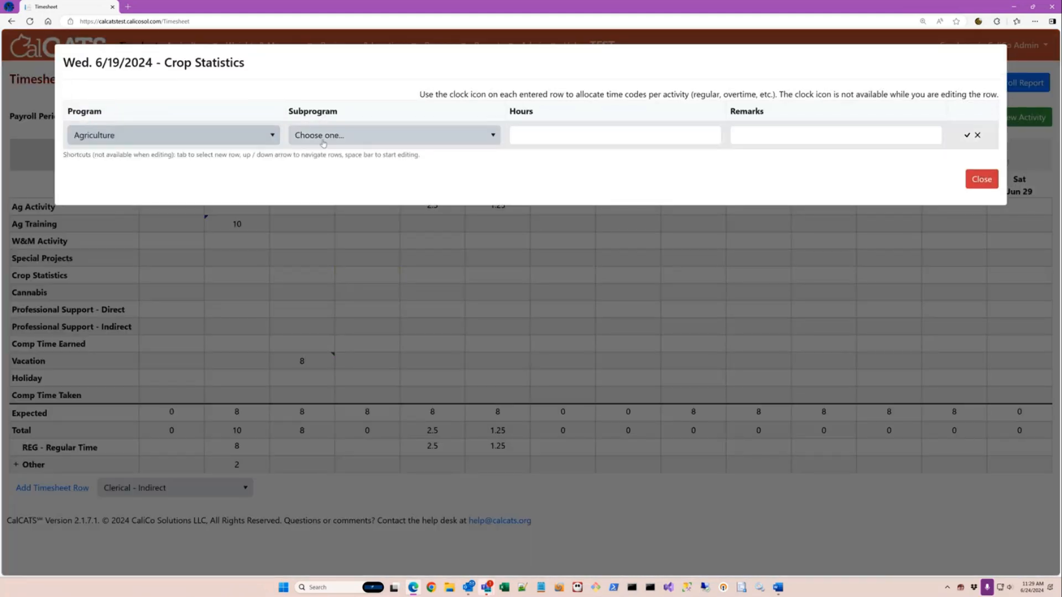
left_click(324, 140)
scroll(365, 210, "down", 5)
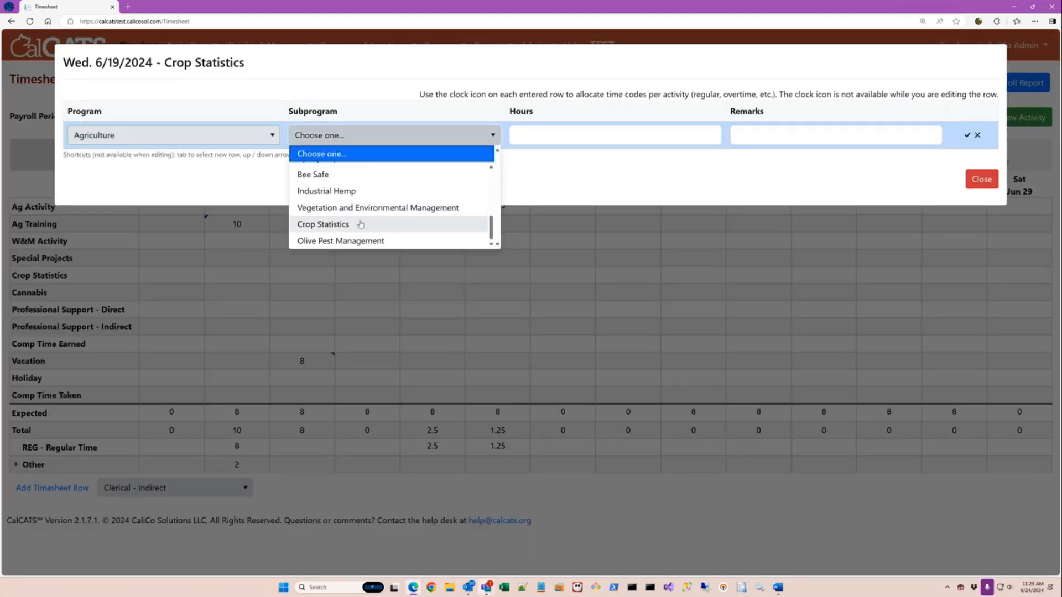
left_click(360, 224)
left_click(523, 136)
type("3")
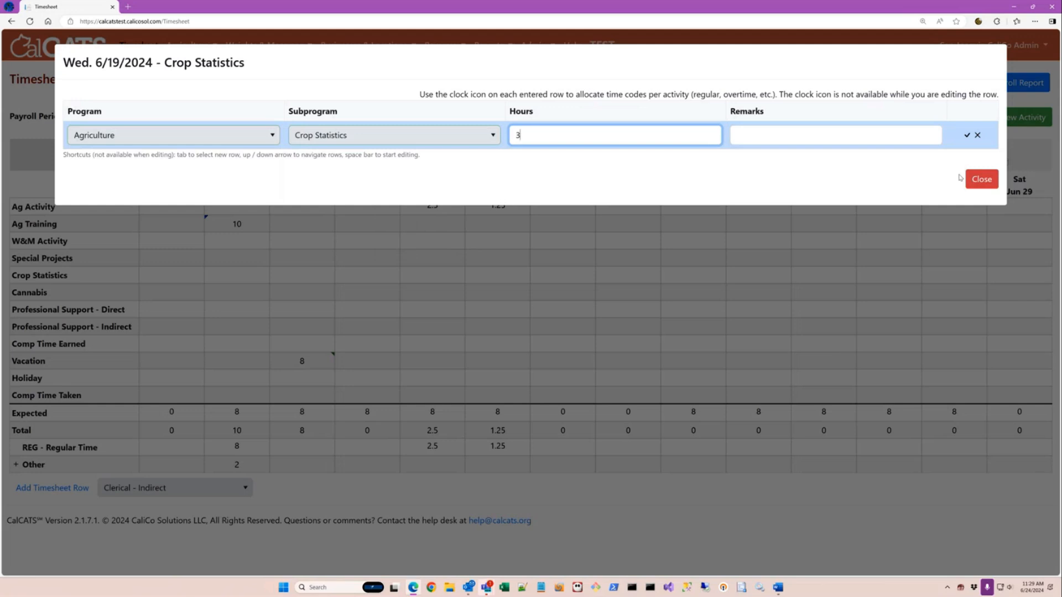
left_click(967, 135)
left_click(982, 179)
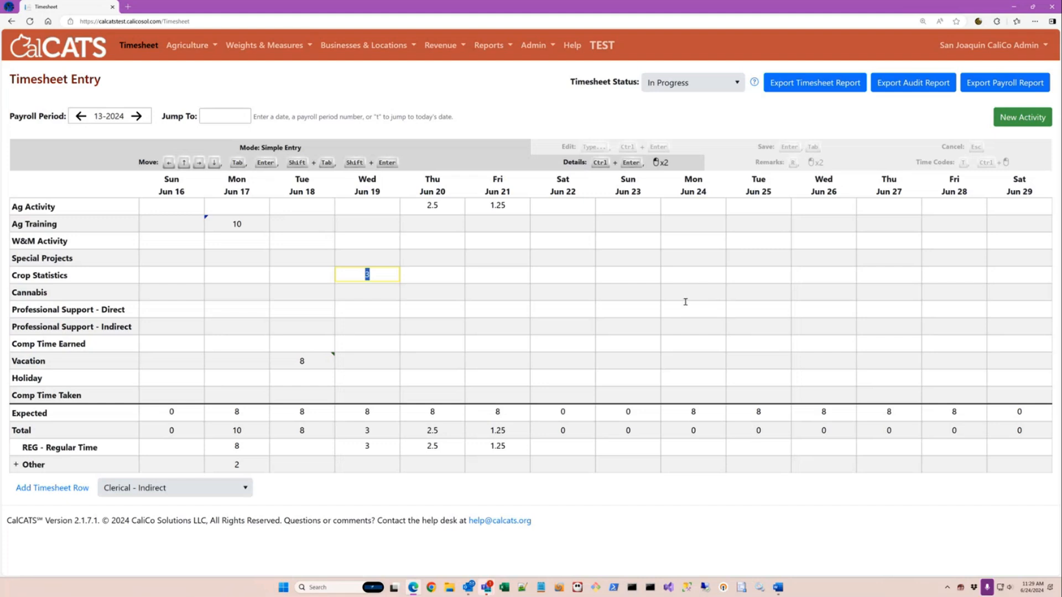
Enter 4 hours for Professional Support - Indirect on Mon Jun 24.
left_click(687, 310)
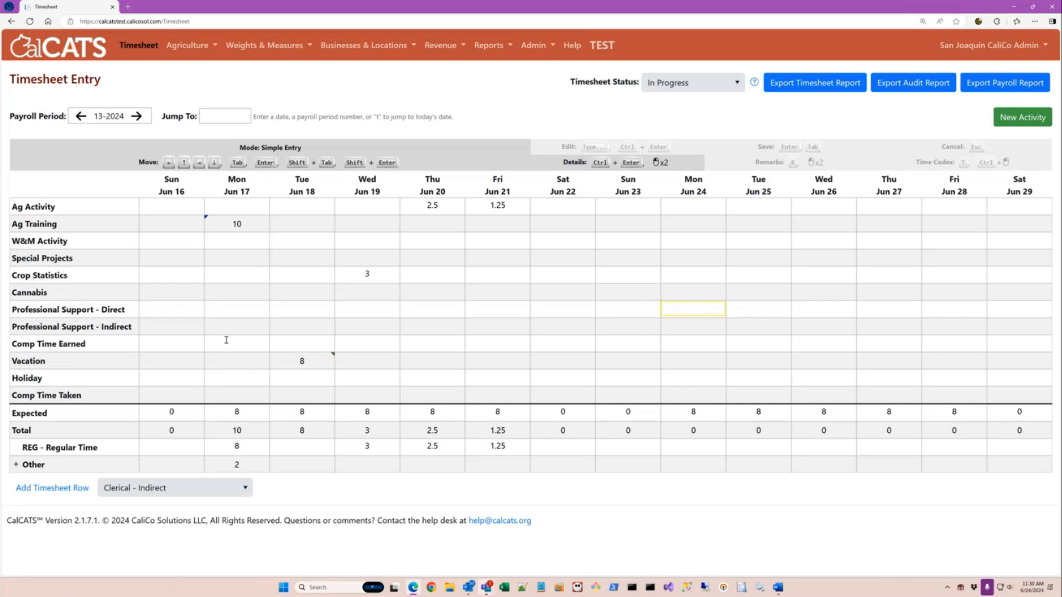
left_click(700, 322)
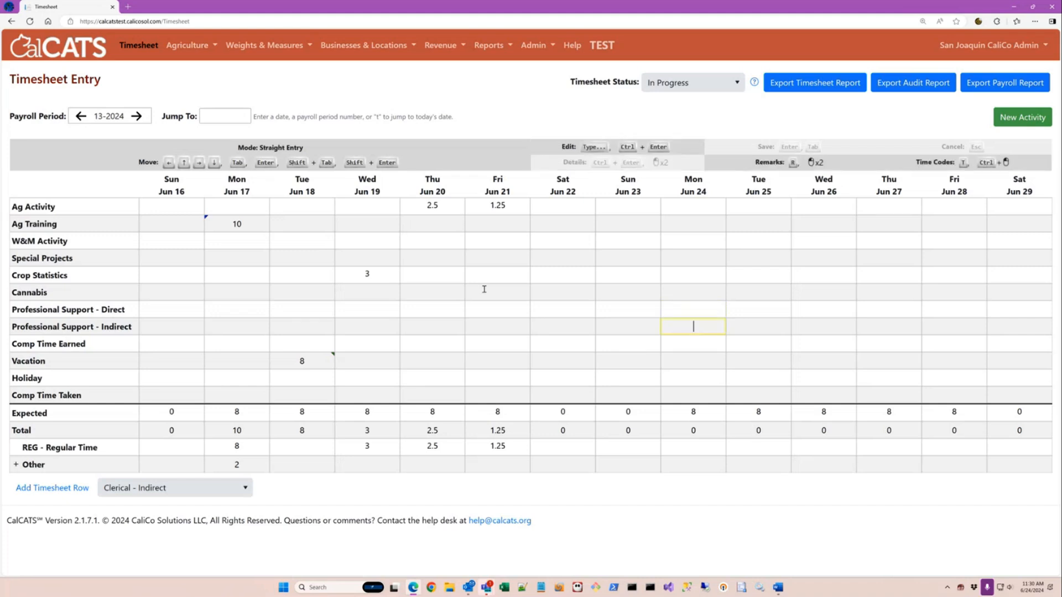
type("4")
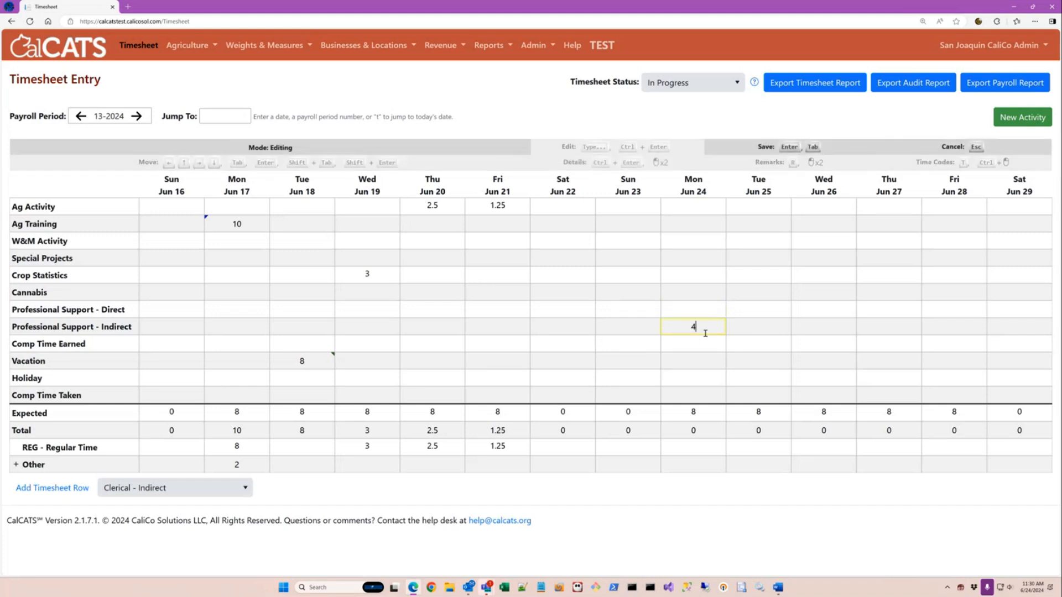
key("Tab")
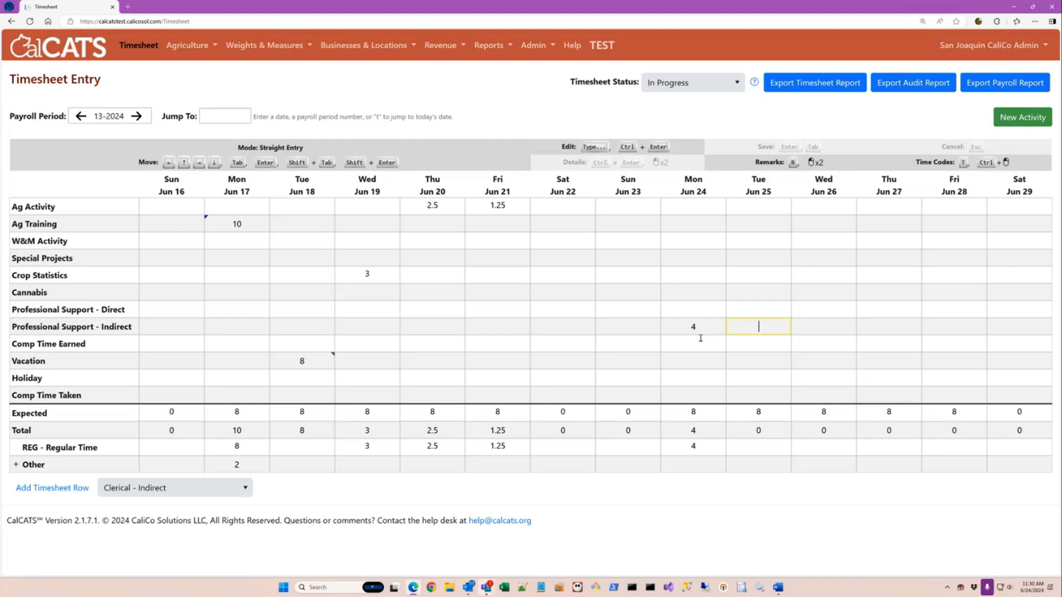
Add a Professional Support - Direct entry for Mon Jun 24 with program Agriculture, subprogram Pest Exclusion and 4 hours.
left_click(696, 310)
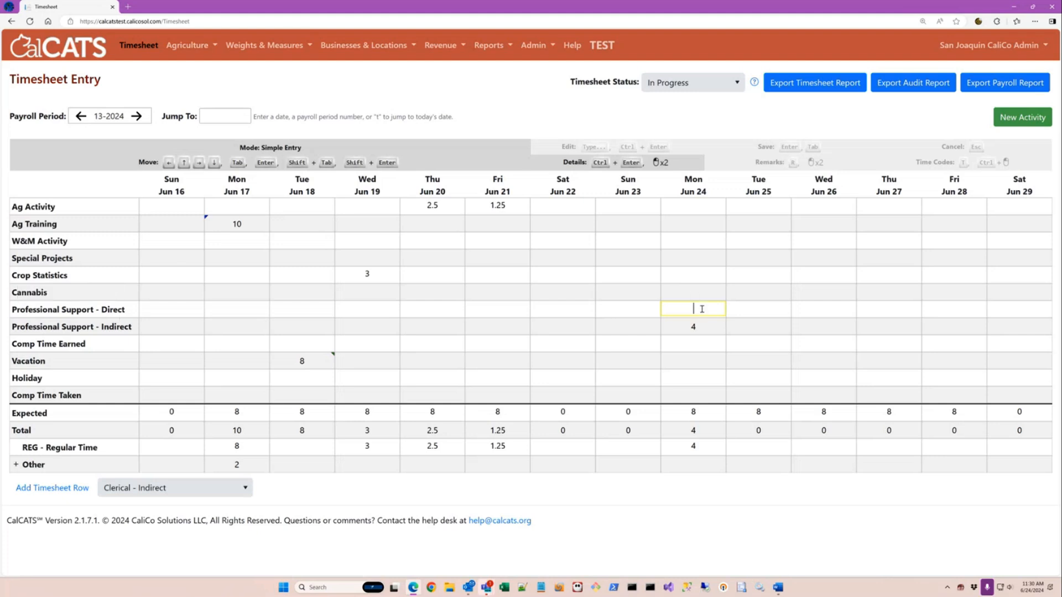
double_click(700, 309)
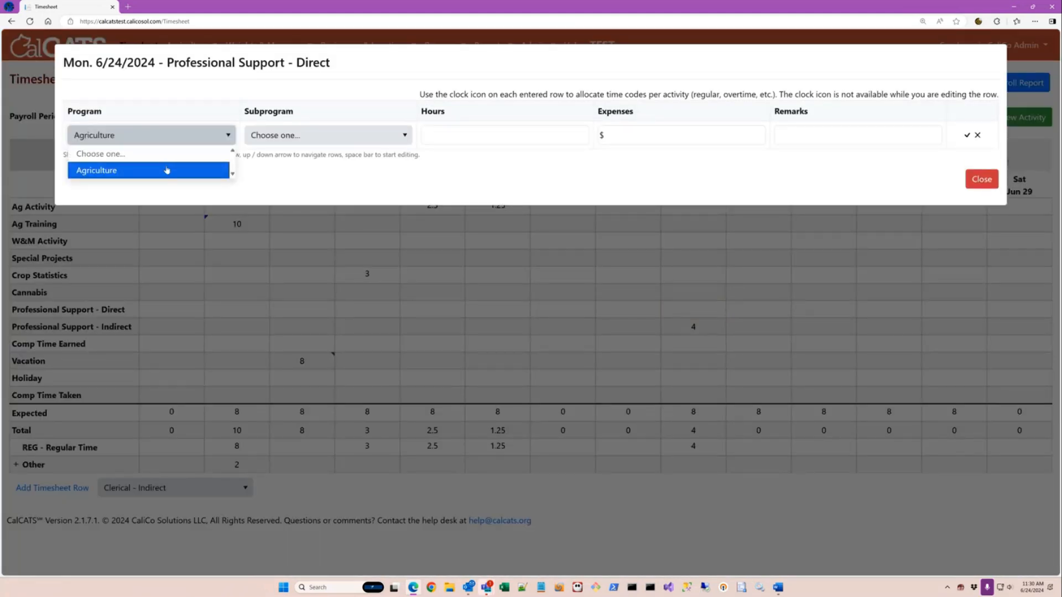
left_click(166, 168)
left_click(276, 137)
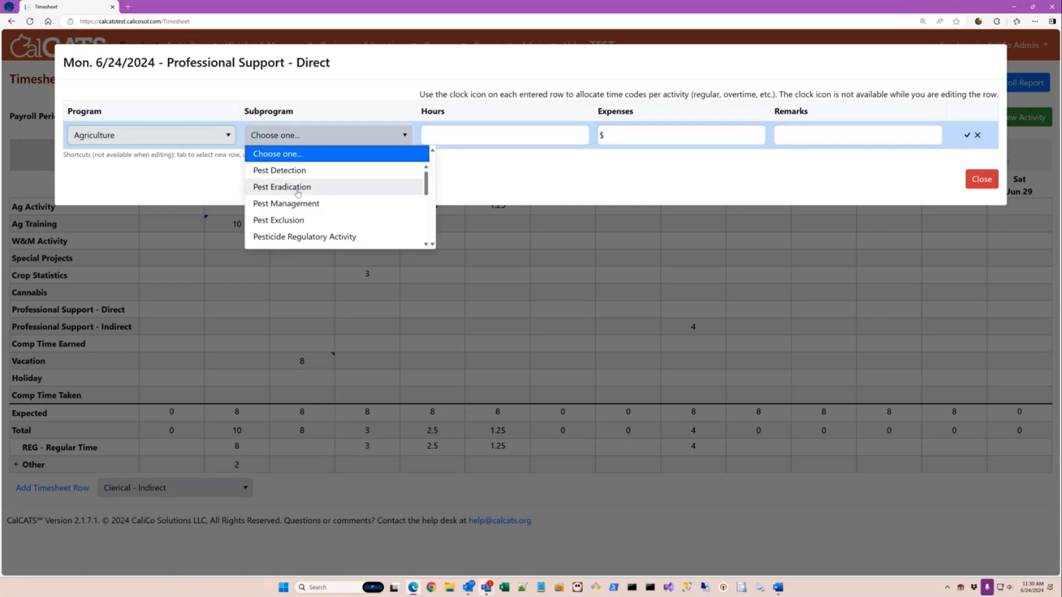
left_click(306, 220)
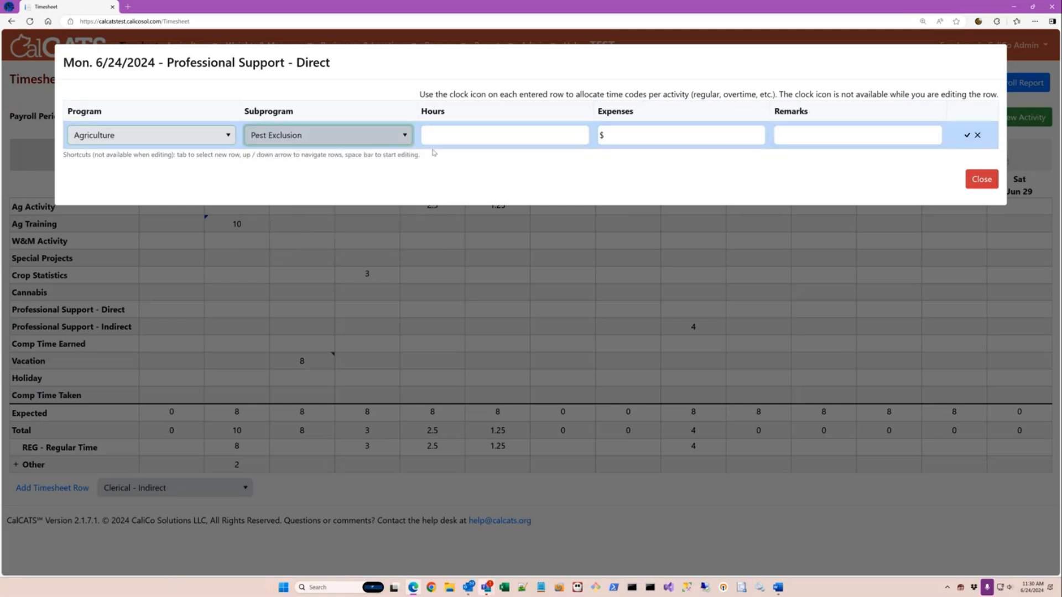
left_click(496, 140)
type("4")
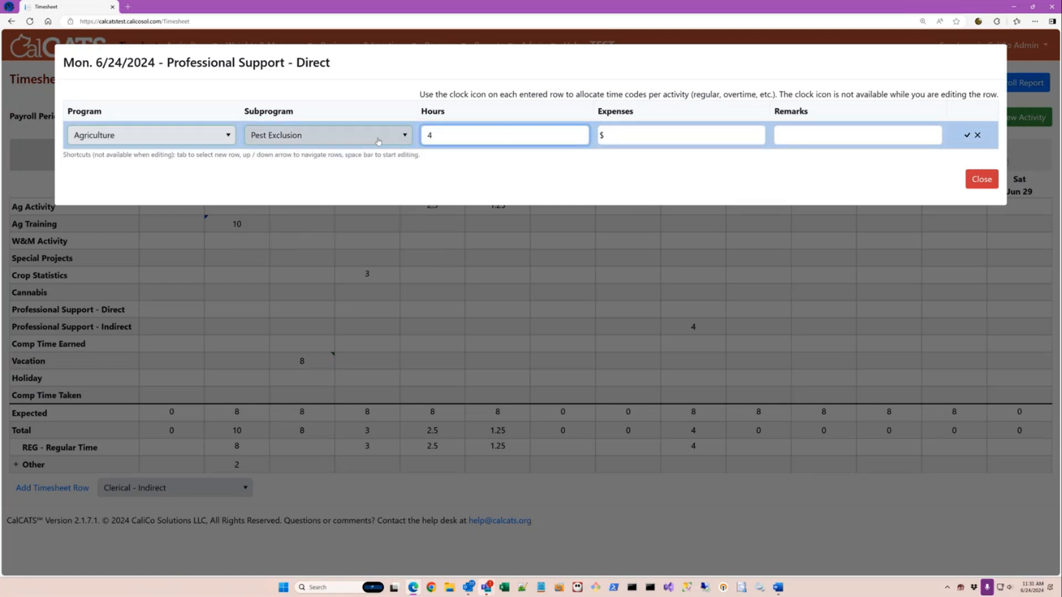
left_click(979, 179)
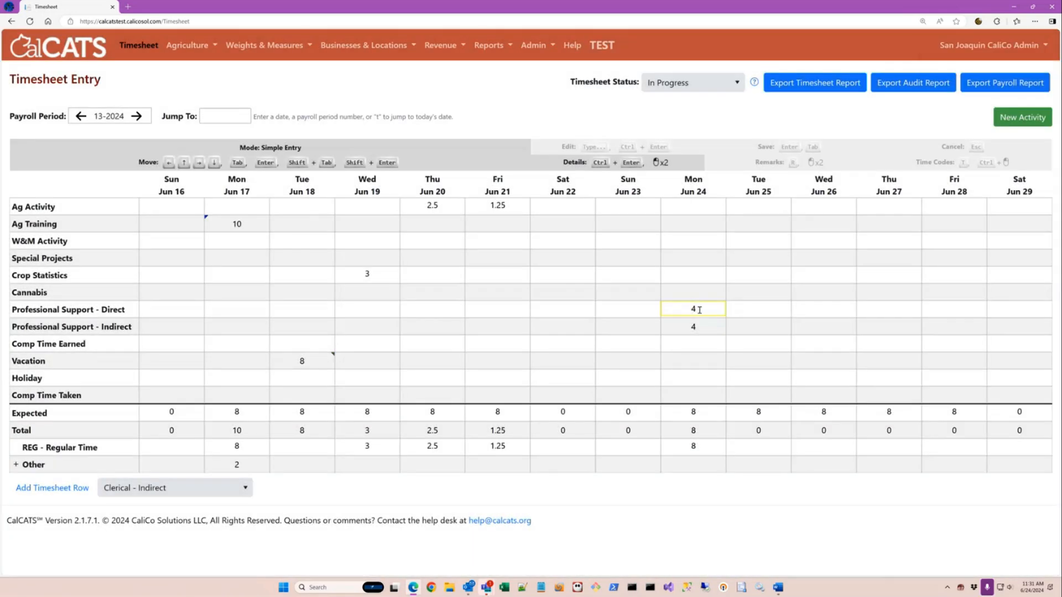
left_click(741, 310)
Export the timesheet report, open the downloaded timesheet_20240624.xlsx in Excel and enable editing.
left_click(825, 85)
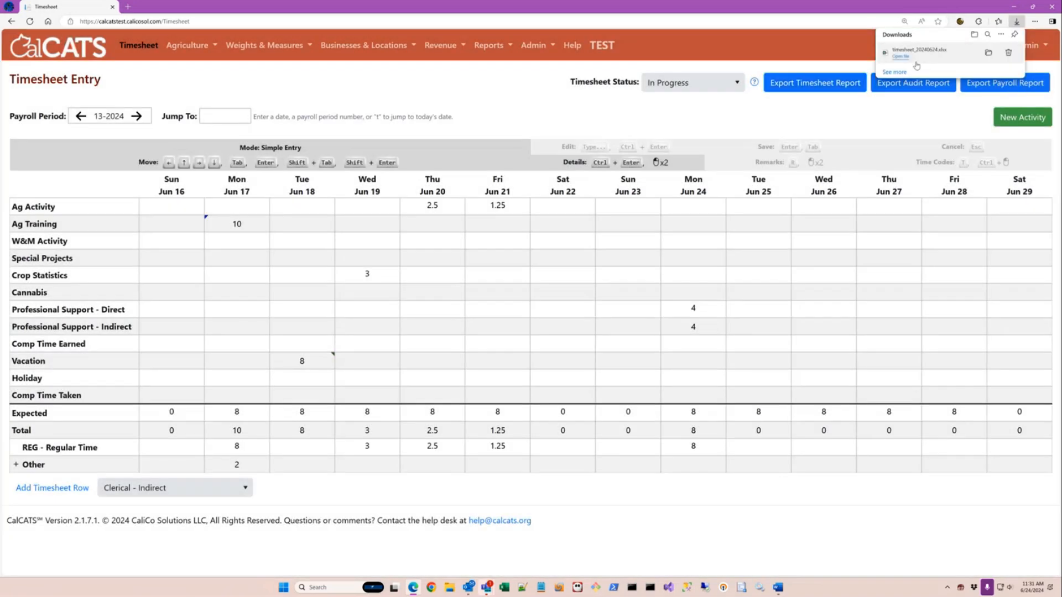
left_click(914, 63)
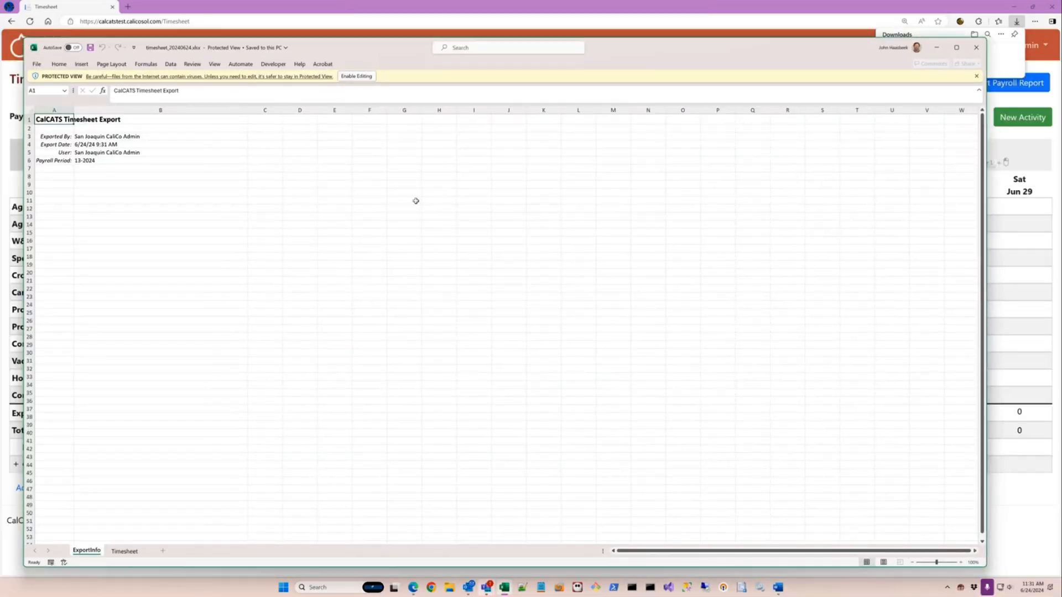
left_click(365, 77)
left_click_drag(365, 79, 341, 45)
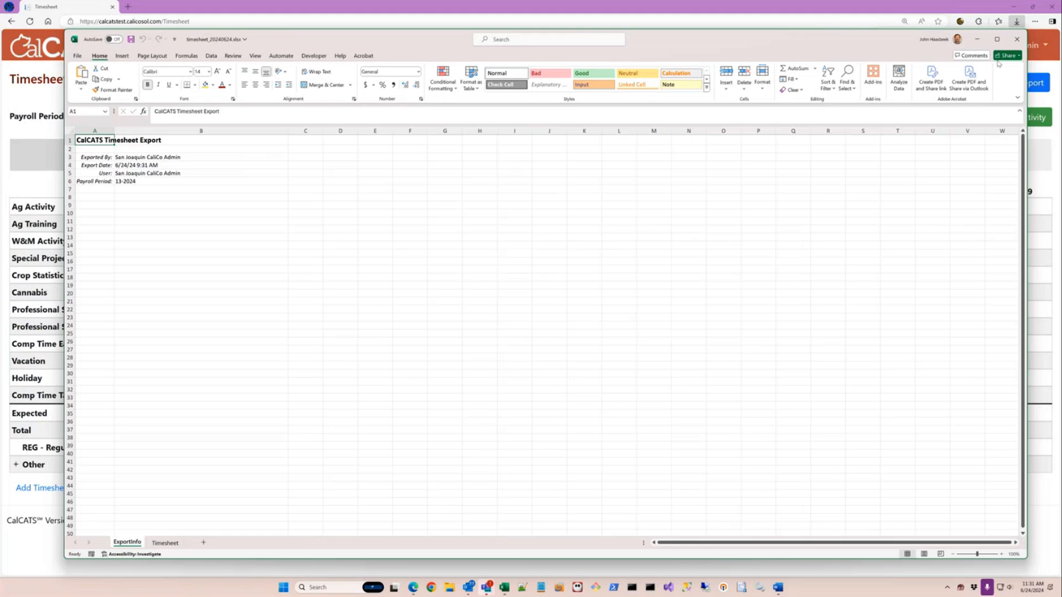
Close the exported workbook without saving changes and reopen timesheet_20240624.xlsx from the browser downloads.
left_click(1016, 38)
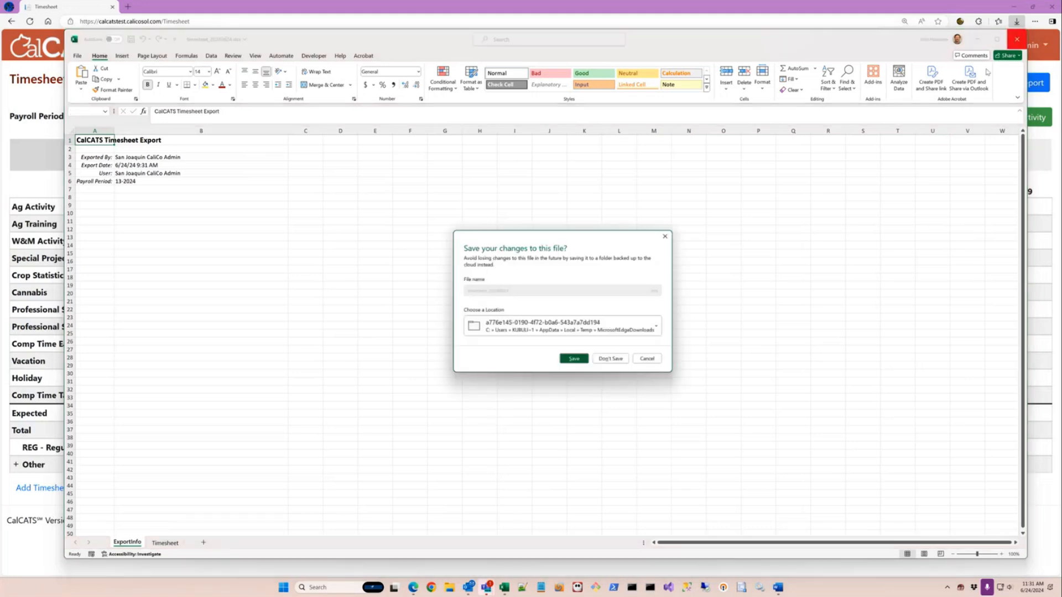
left_click(617, 357)
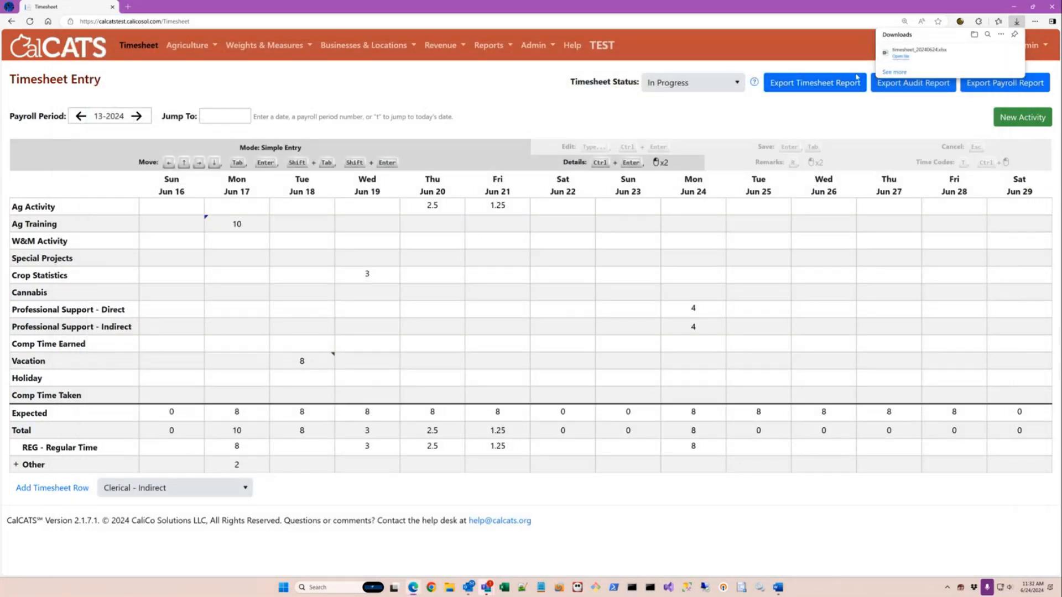
left_click(900, 57)
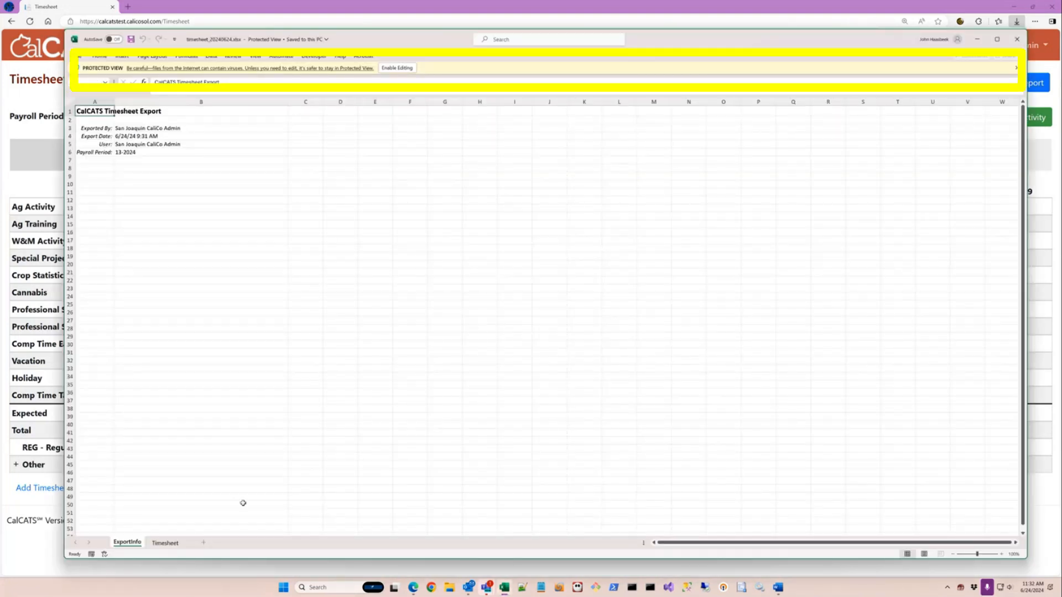
Enable editing in timesheet_20240624.xlsx and review the exporter, export date, user and payroll period fields on the ExportInfo sheet.
left_click(165, 543)
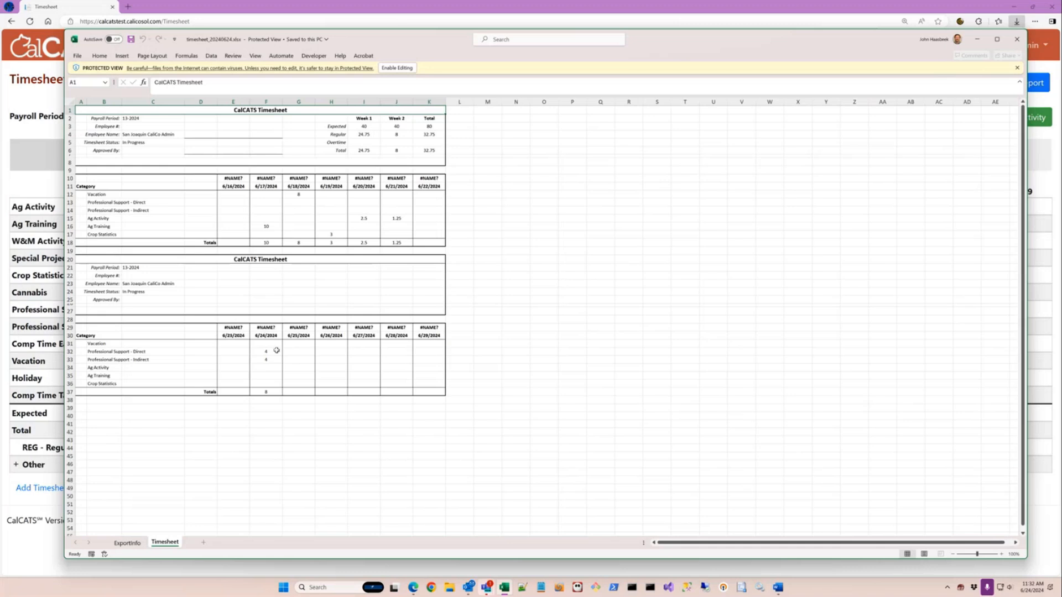
left_click(397, 68)
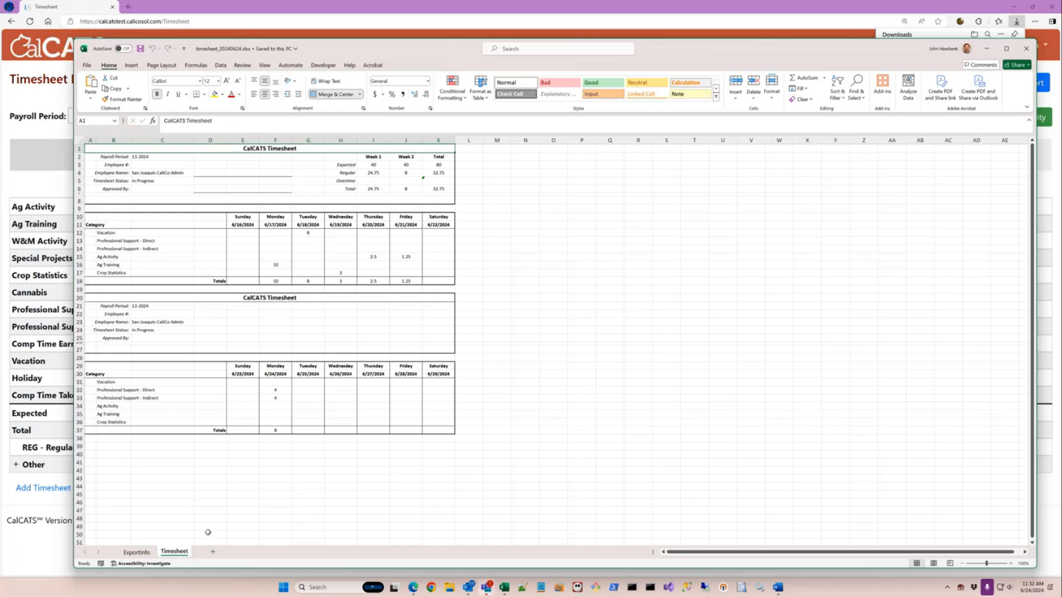
left_click(137, 552)
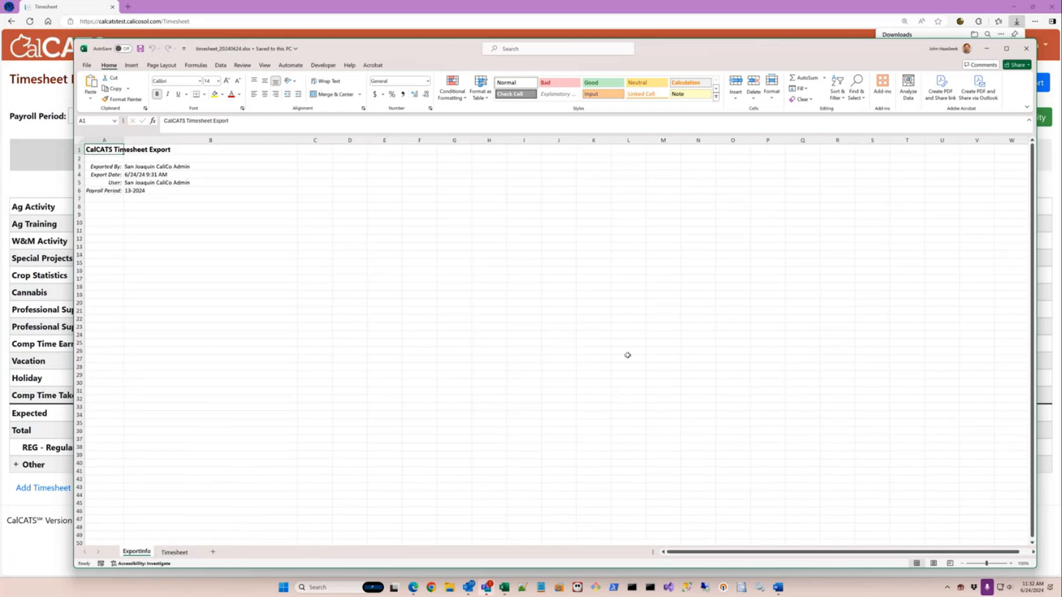
left_click(996, 564)
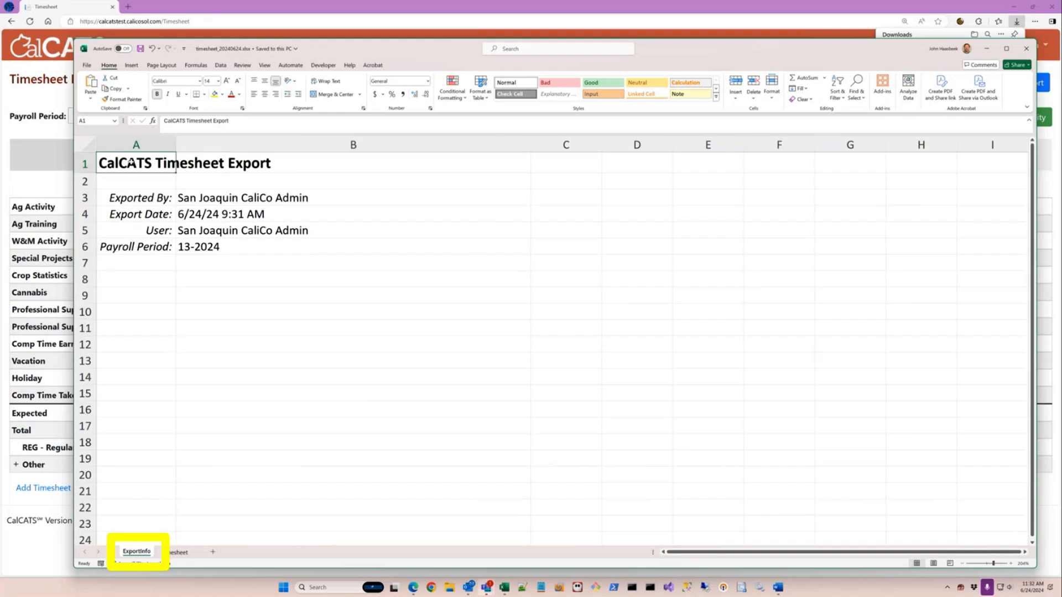
left_click(153, 196)
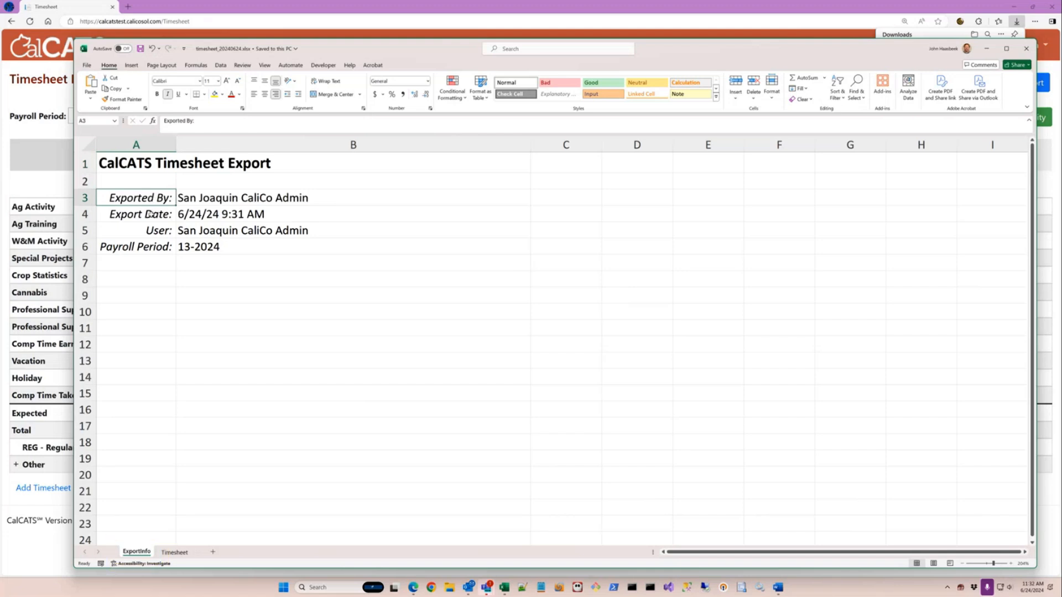
left_click(151, 214)
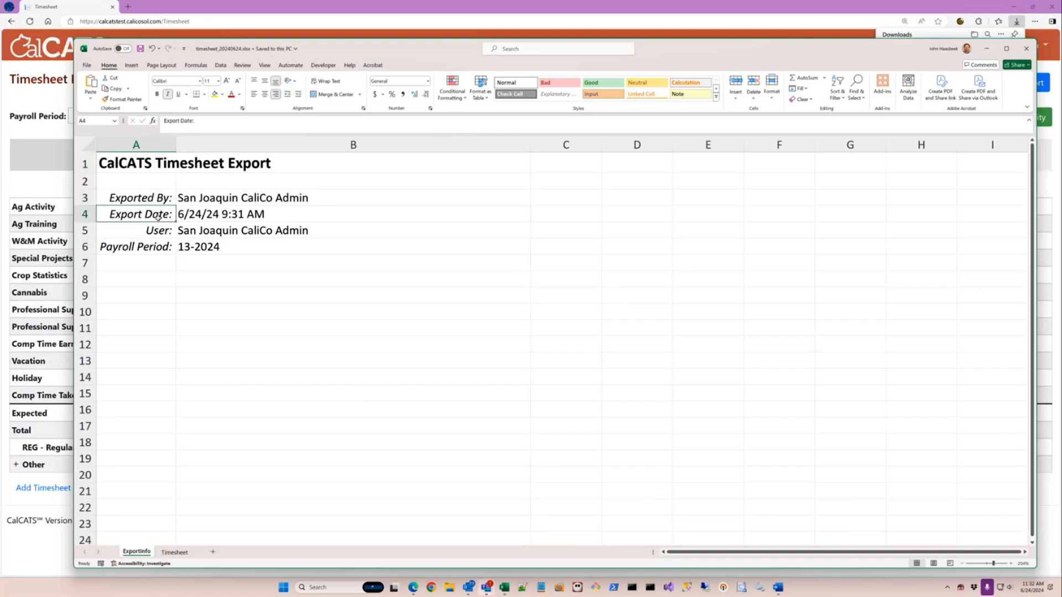
left_click(158, 231)
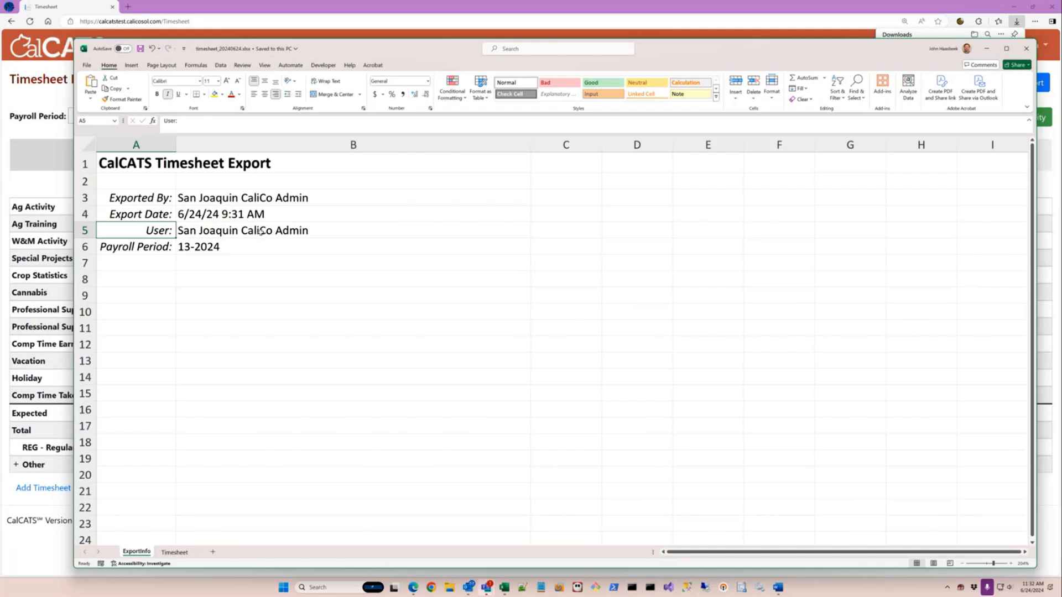
left_click(159, 248)
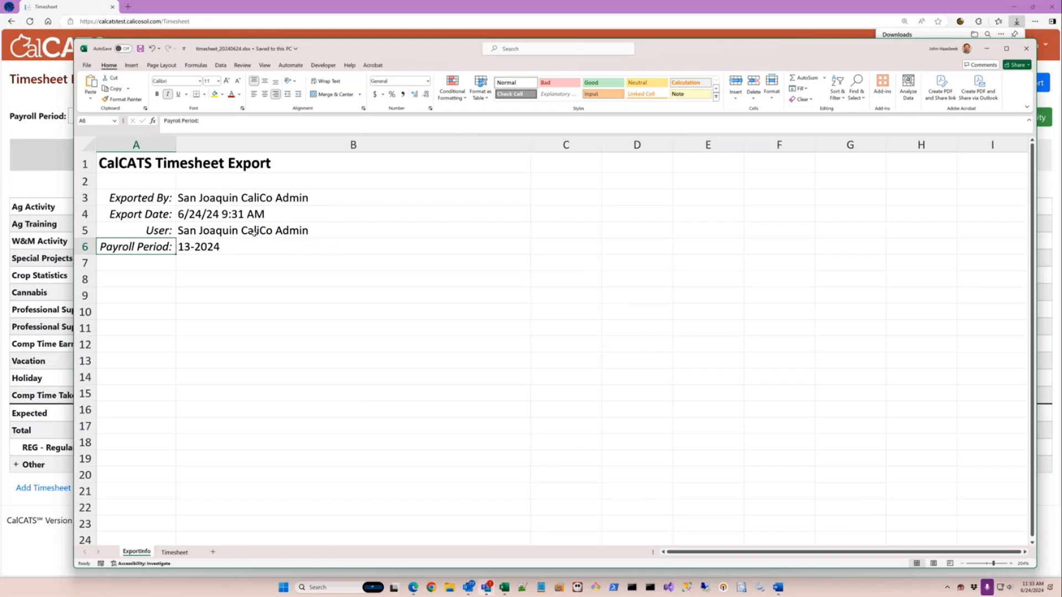
Examine the Timesheet sheet's header block, weekly hour summary, signature lines and daily category tables at a larger zoom.
left_click(174, 552)
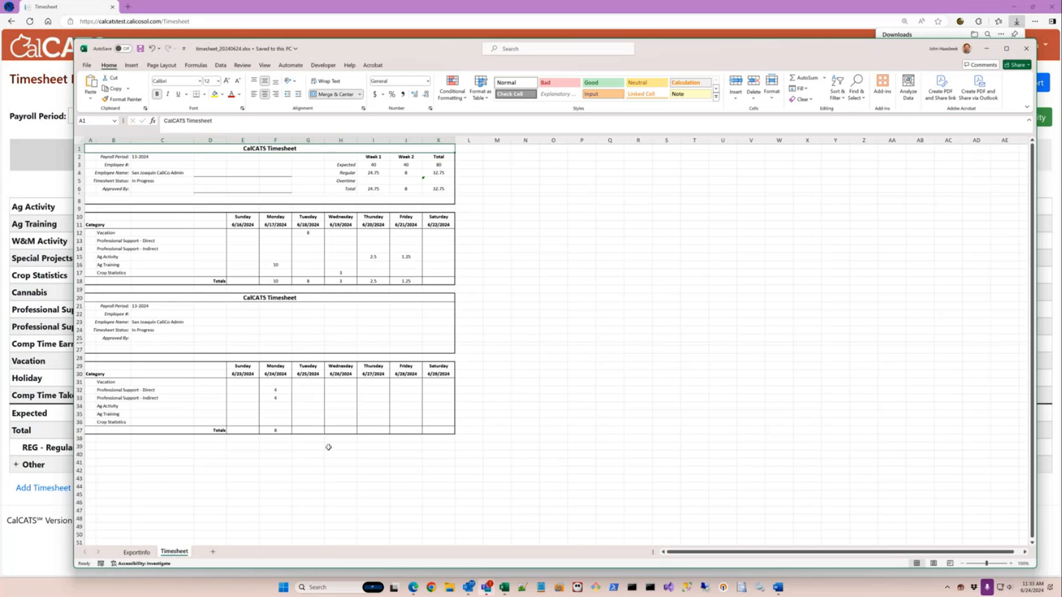
left_click(993, 564)
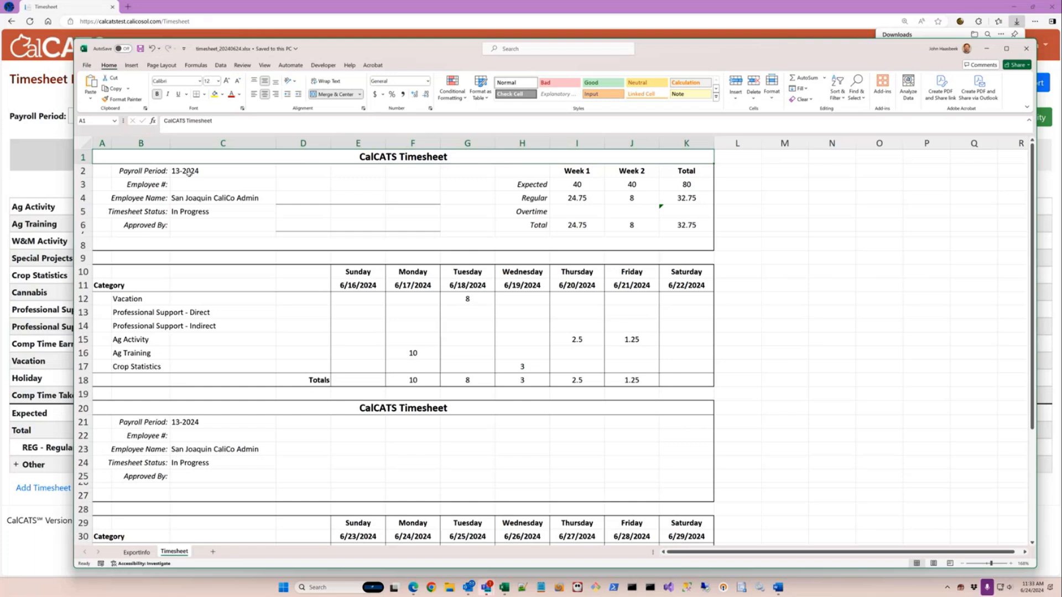
left_click_drag(126, 168, 543, 241)
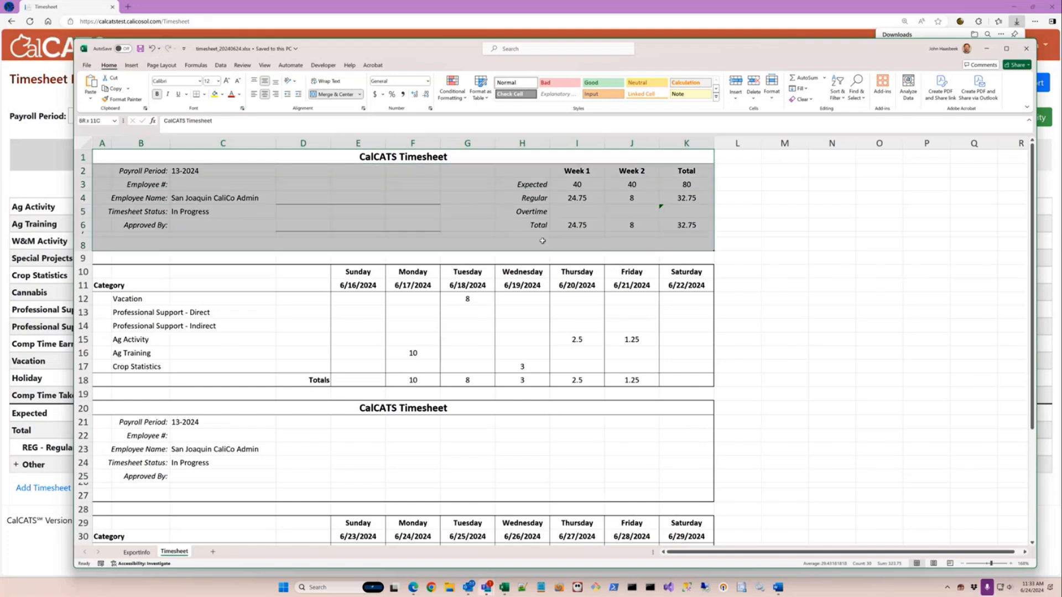
left_click(601, 190)
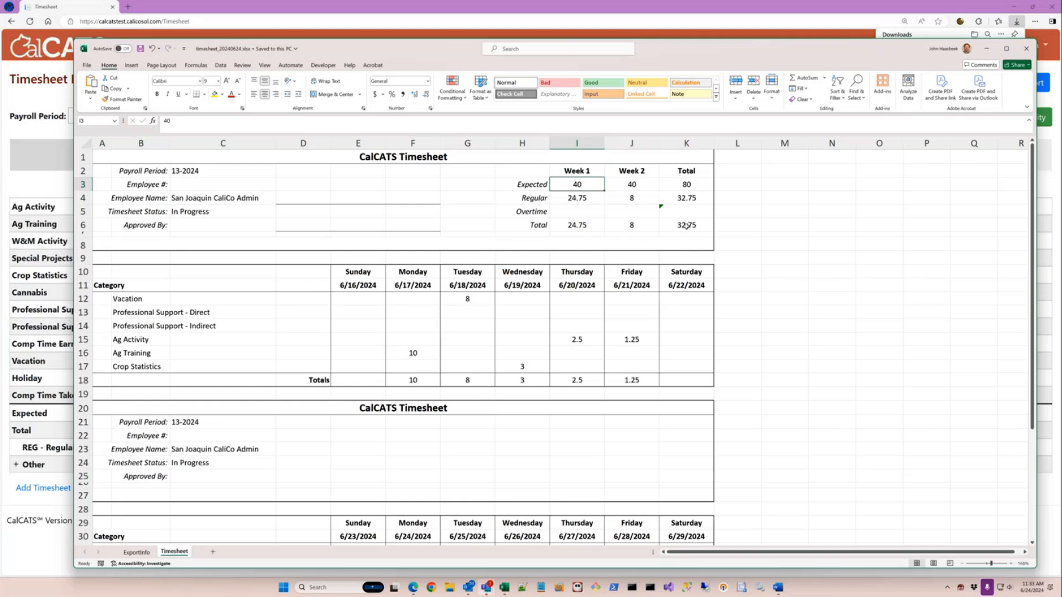
left_click(290, 201)
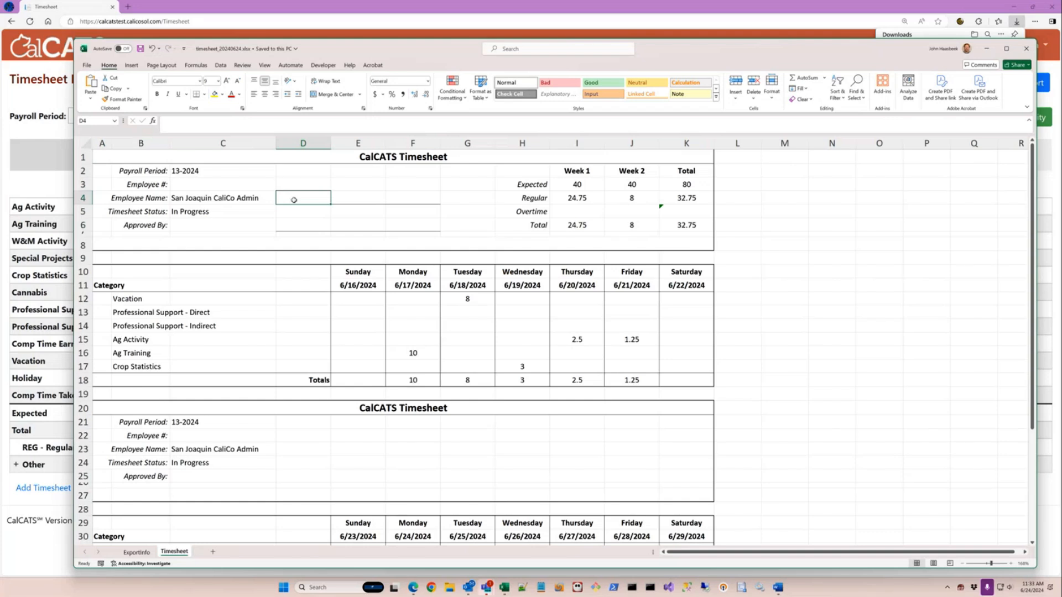
left_click(299, 227)
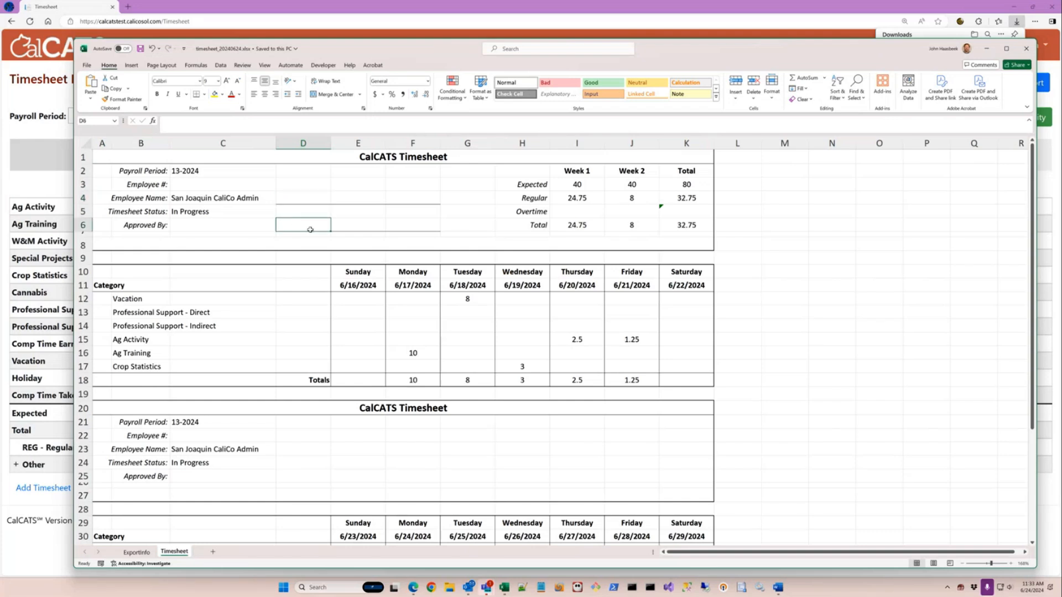
left_click(120, 244)
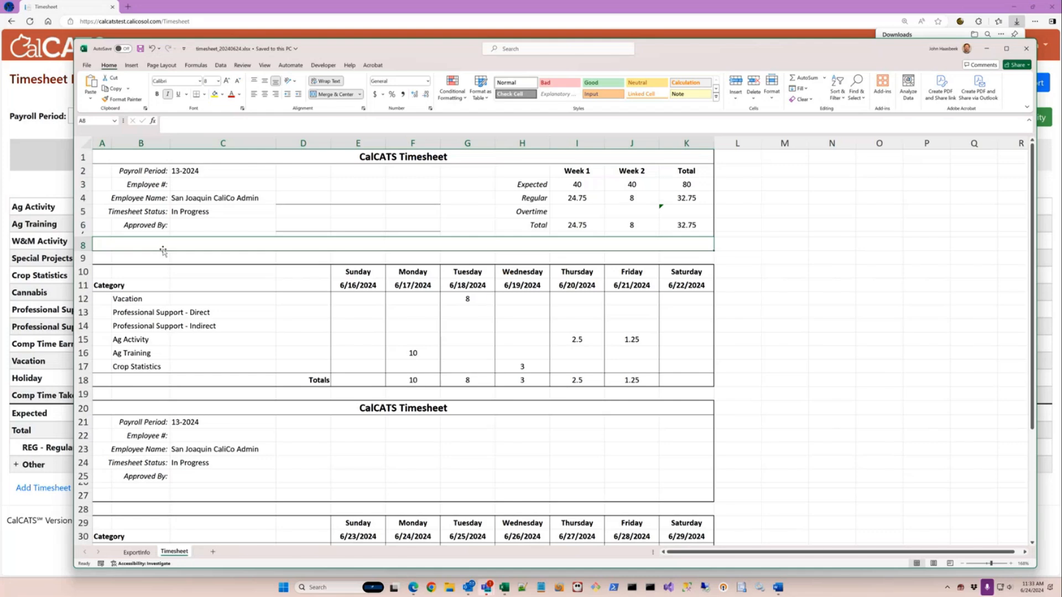
scroll(296, 288, "down", 2)
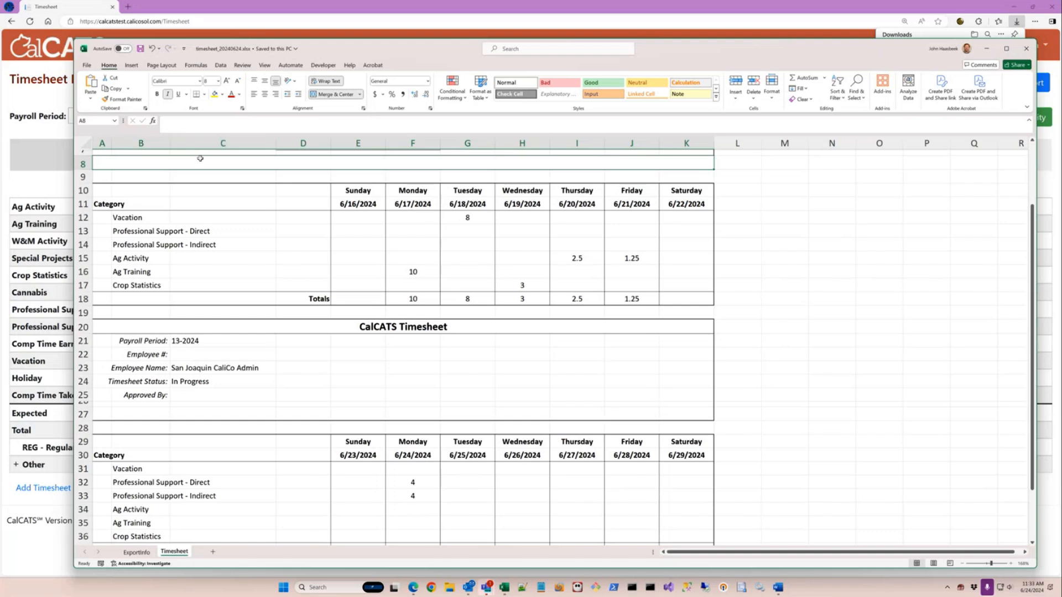
Check the Timesheet sheet's print preview, close the timesheet workbook and return to the timesheet entry page.
key("ctrl+p")
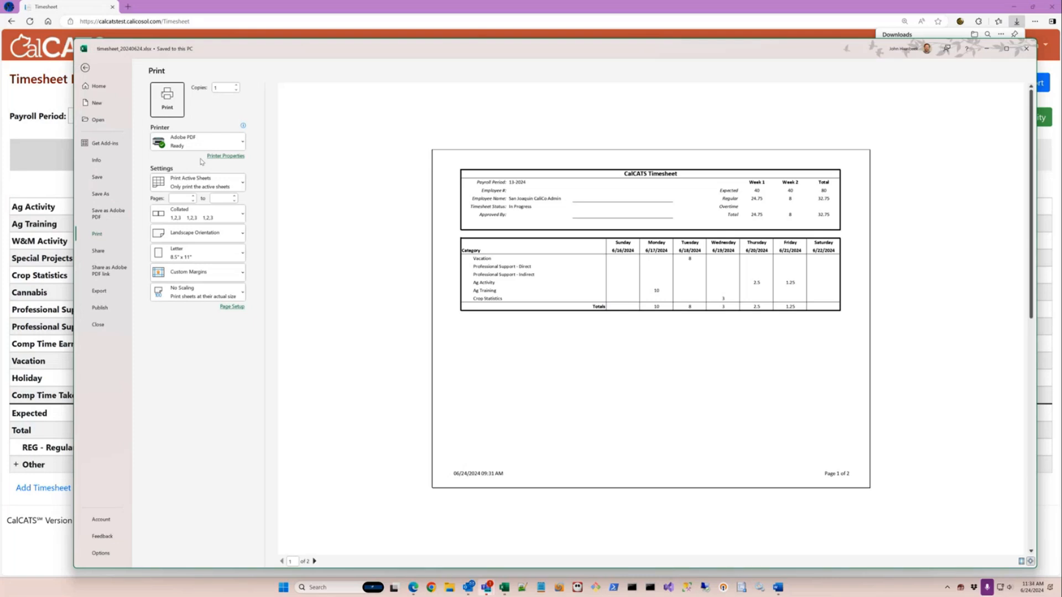
key("Escape")
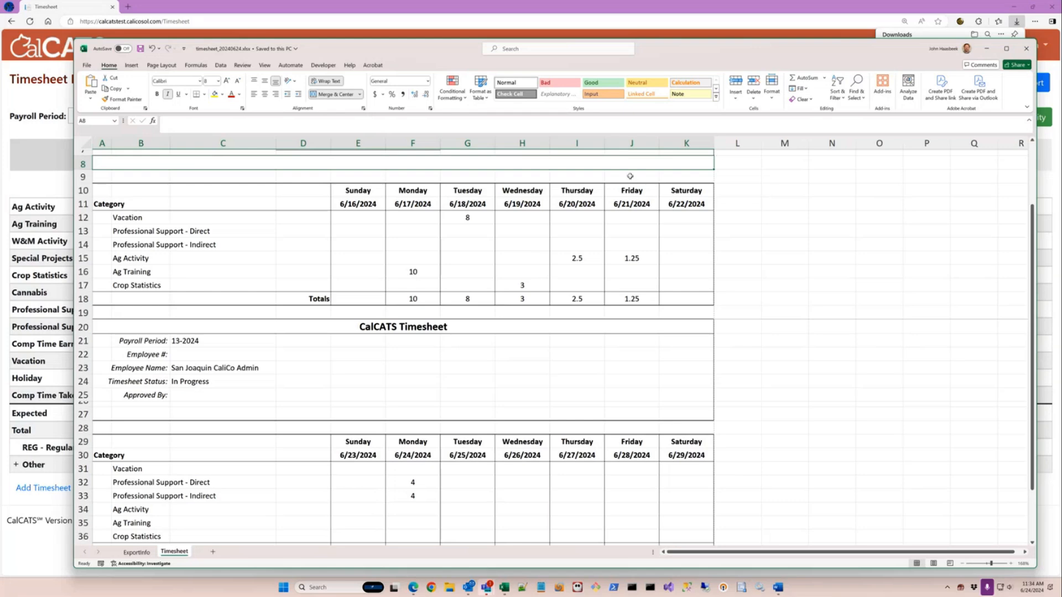
left_click(1026, 51)
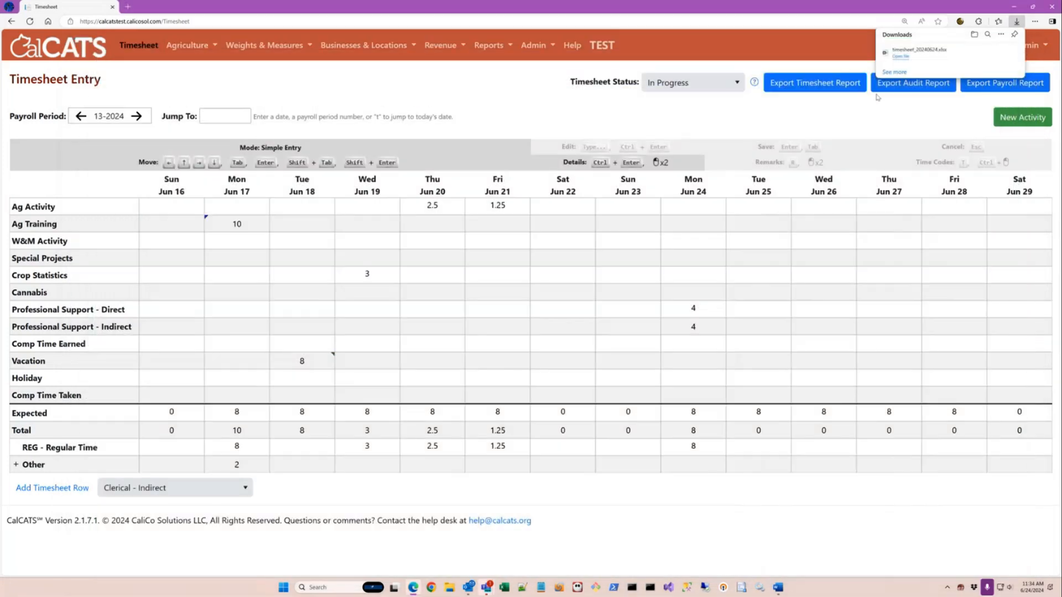
left_click(850, 109)
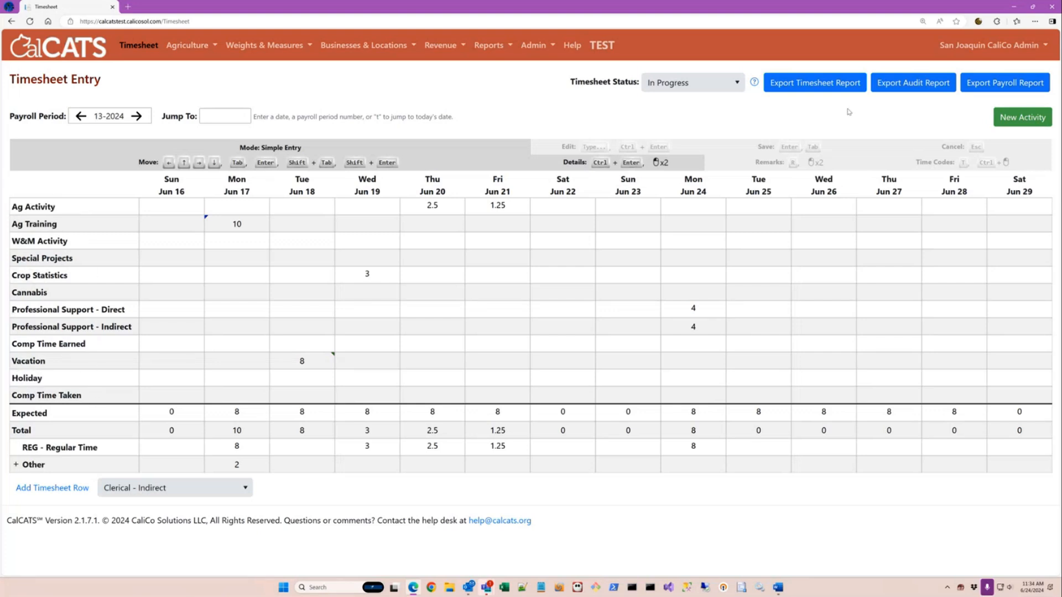
Export the payroll report for period 13-2024 and open payroll_20240624.xlsx at its Timesheet sheet.
left_click(1002, 85)
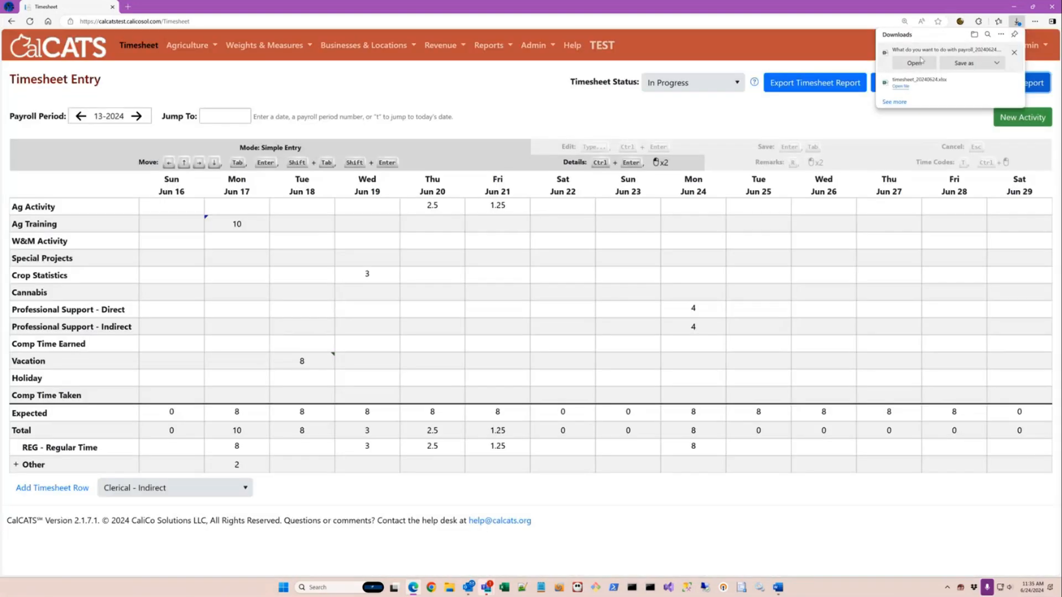
left_click(913, 63)
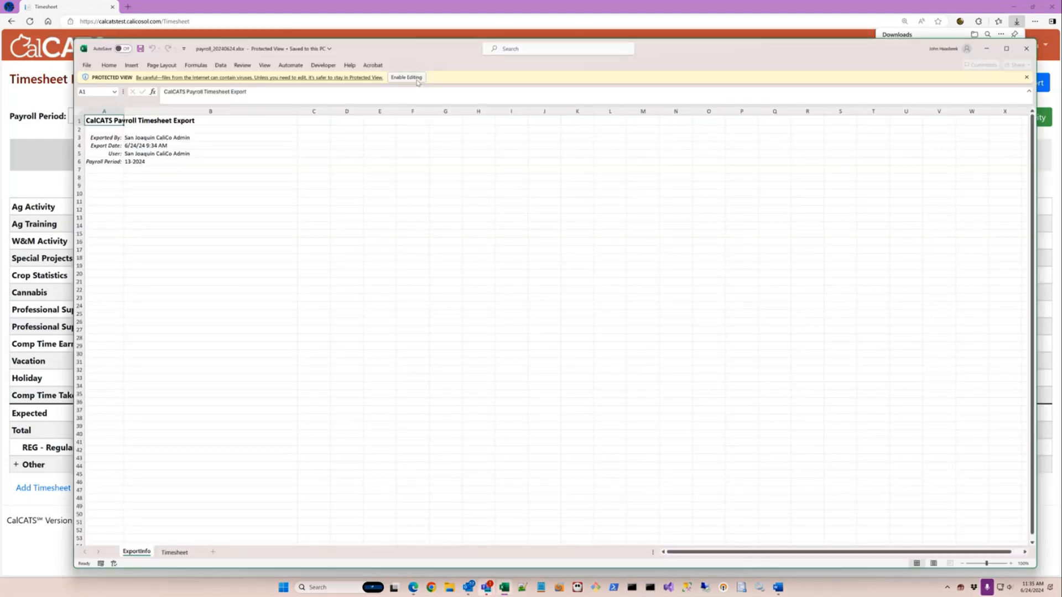
left_click(180, 552)
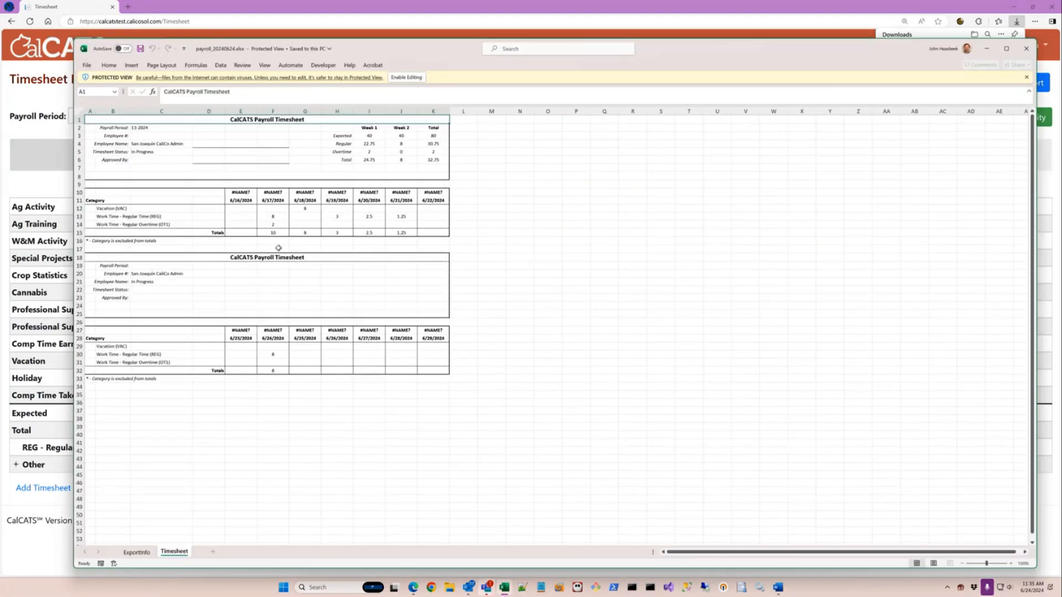
Examine the Vacation, Regular Time and Regular Overtime categories in the payroll timesheet's first week at a larger zoom.
left_click(992, 564)
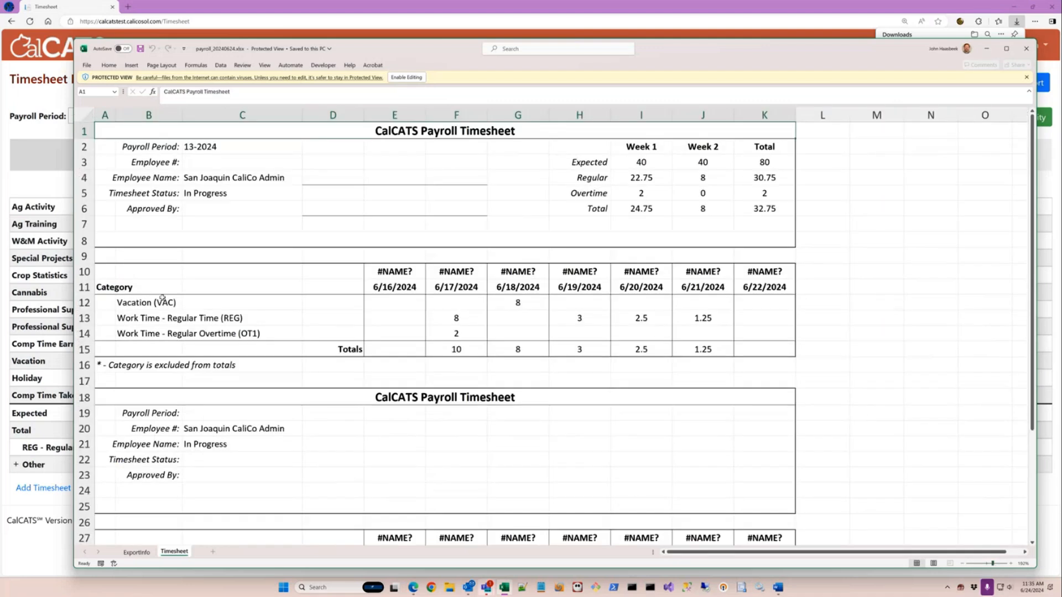
left_click(141, 303)
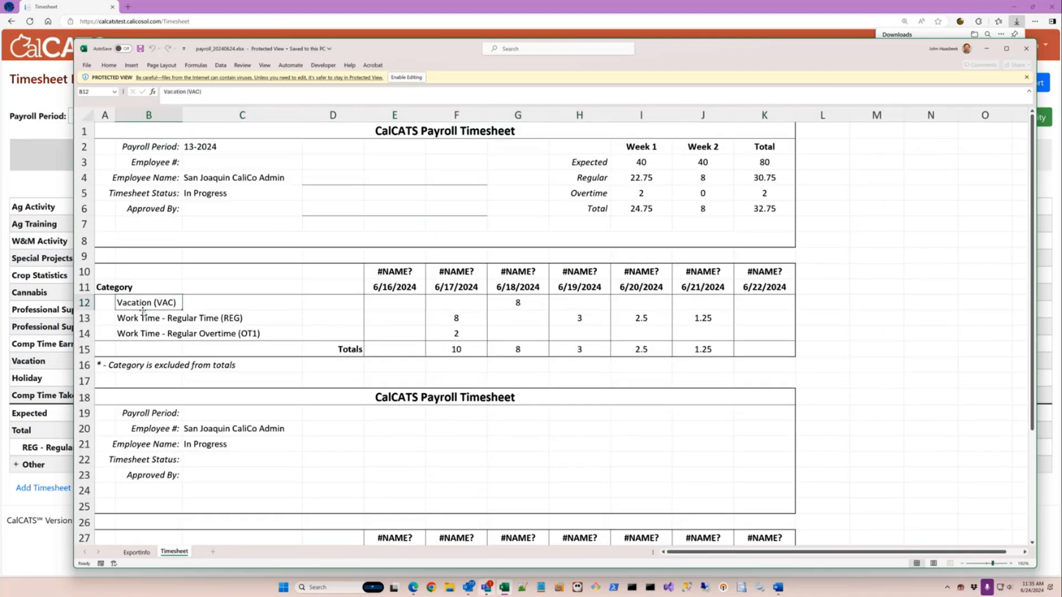
left_click(145, 319)
left_click(149, 332)
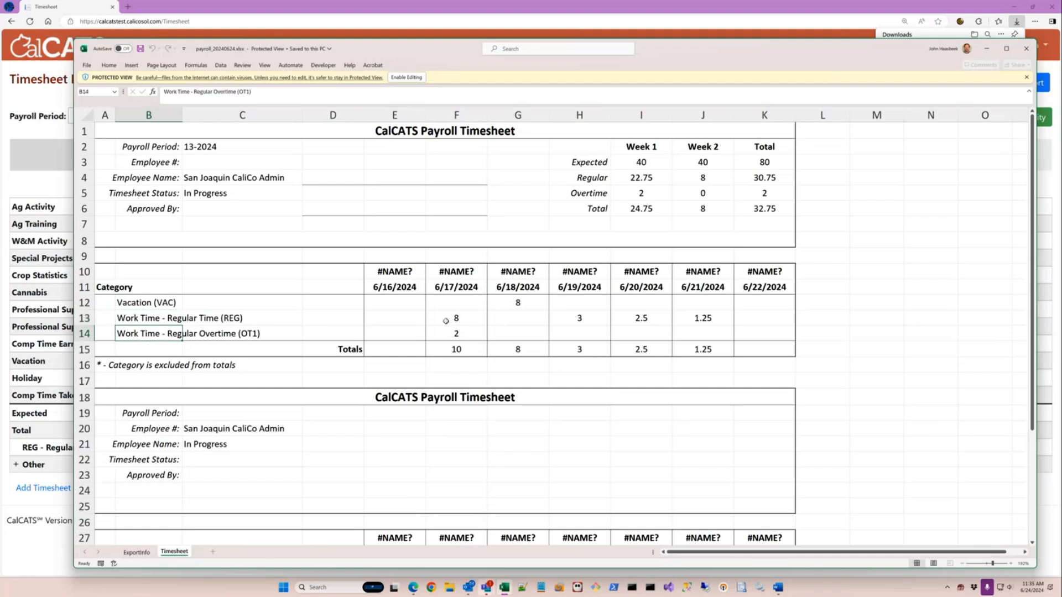
Enable editing in the payroll workbook to review both weekly tables, and close the workbook.
left_click(422, 77)
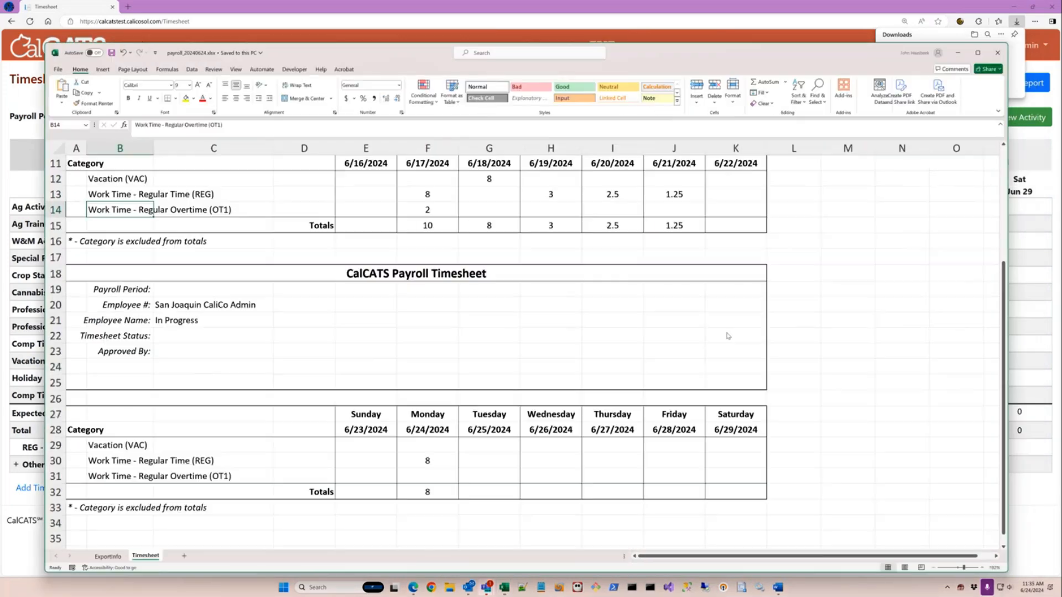
scroll(214, 301, "up", 1)
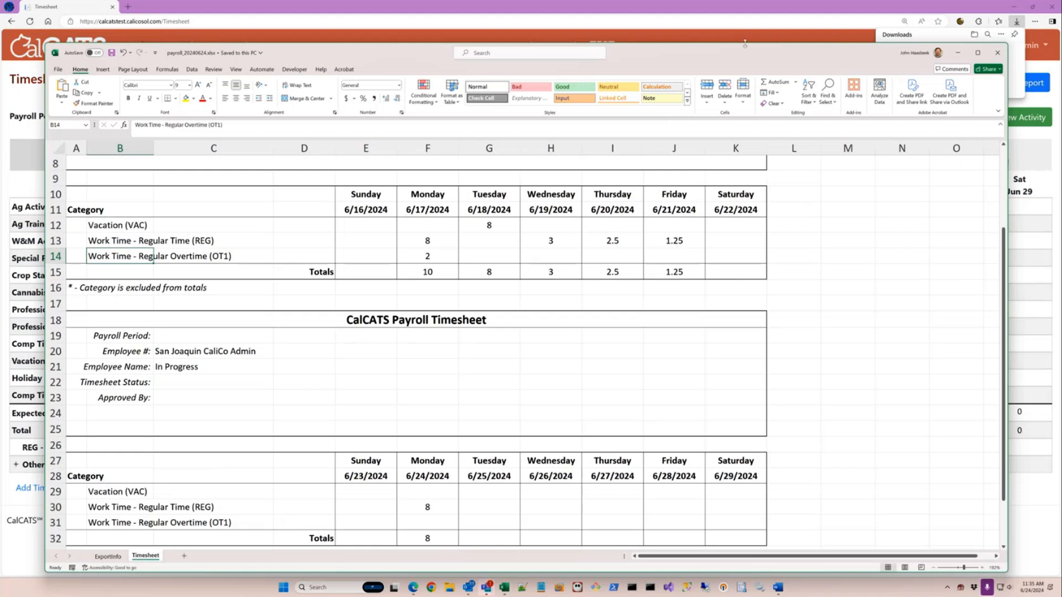
left_click(997, 52)
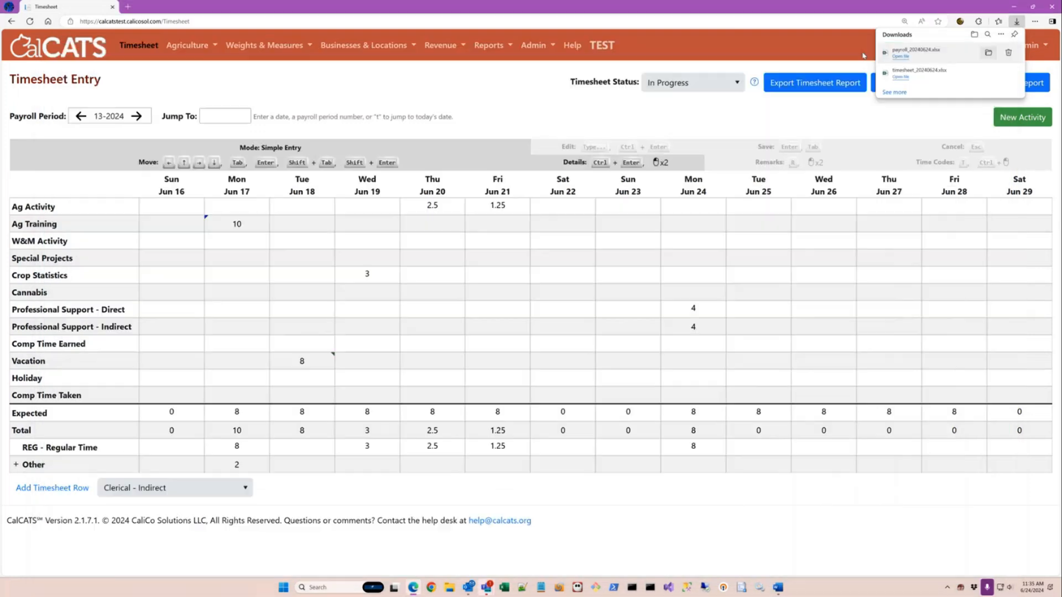
left_click(803, 120)
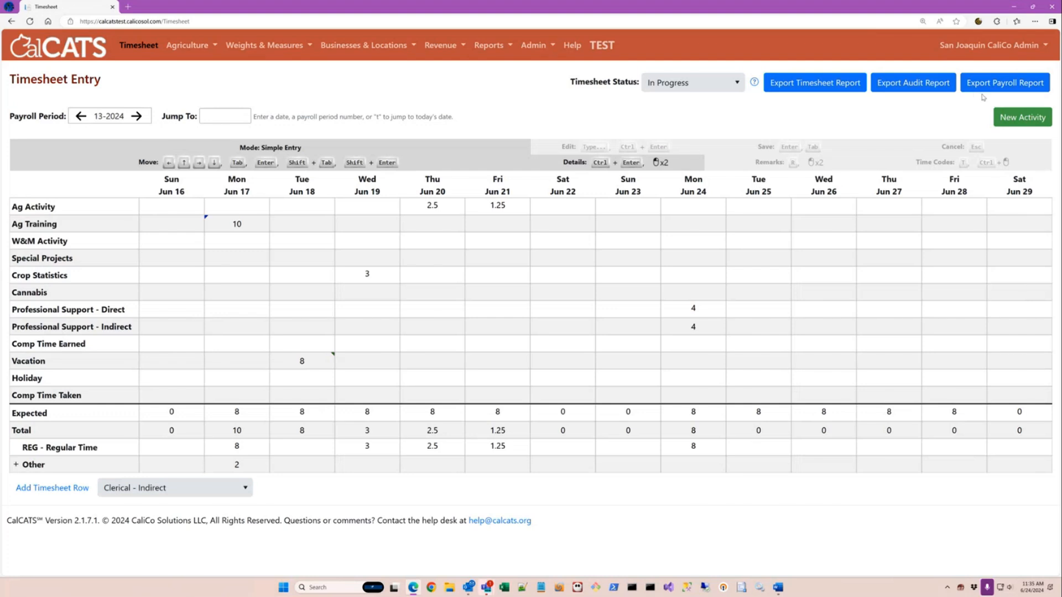
Export the audit report for period 13-2024, open audit_20240624.xlsx in Excel and enable editing.
left_click(911, 86)
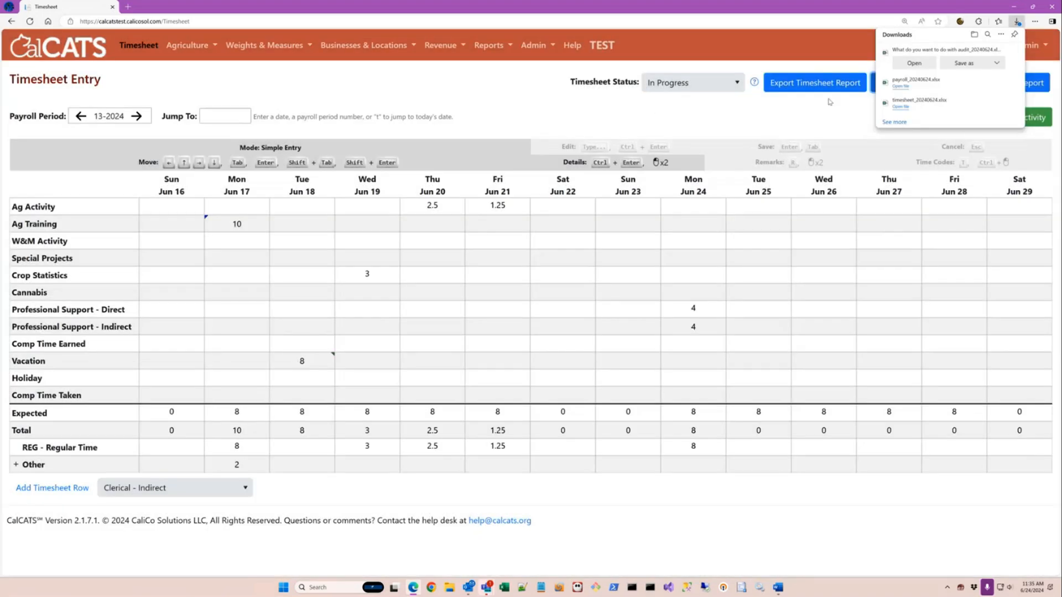
left_click(914, 63)
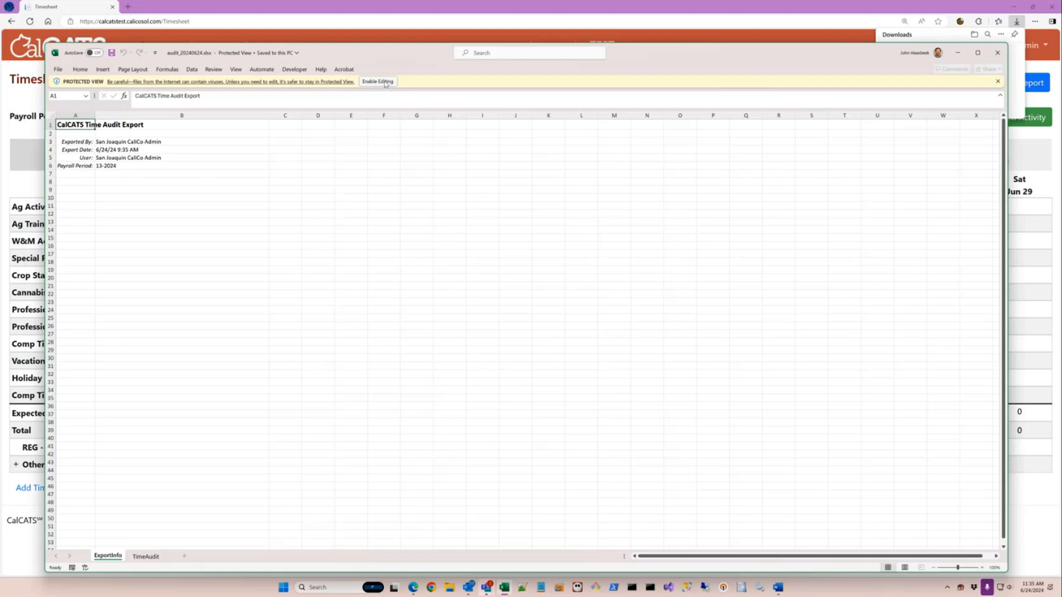
left_click(385, 83)
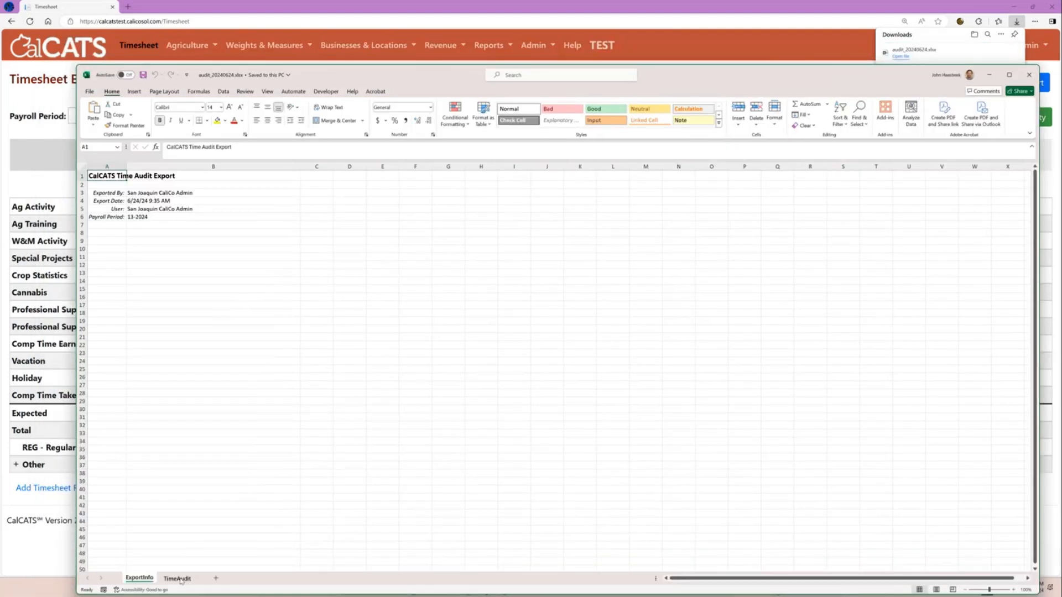
Open the TimeAudit sheet at a larger zoom and examine its column headings from Date through Classification.
left_click(177, 579)
left_click(994, 590)
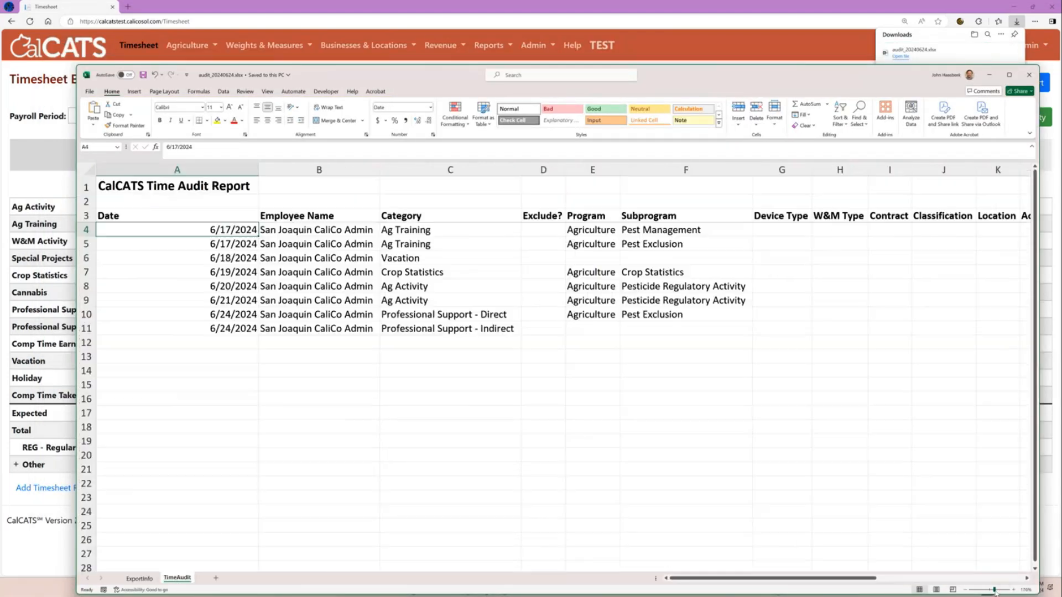
left_click(202, 217)
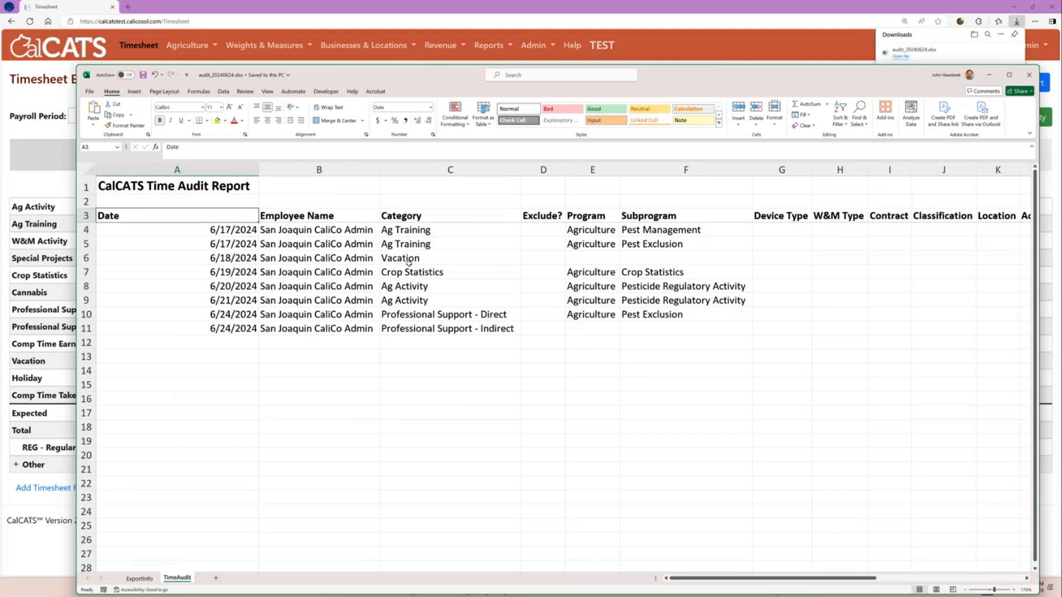
key("Right")
key("Right")
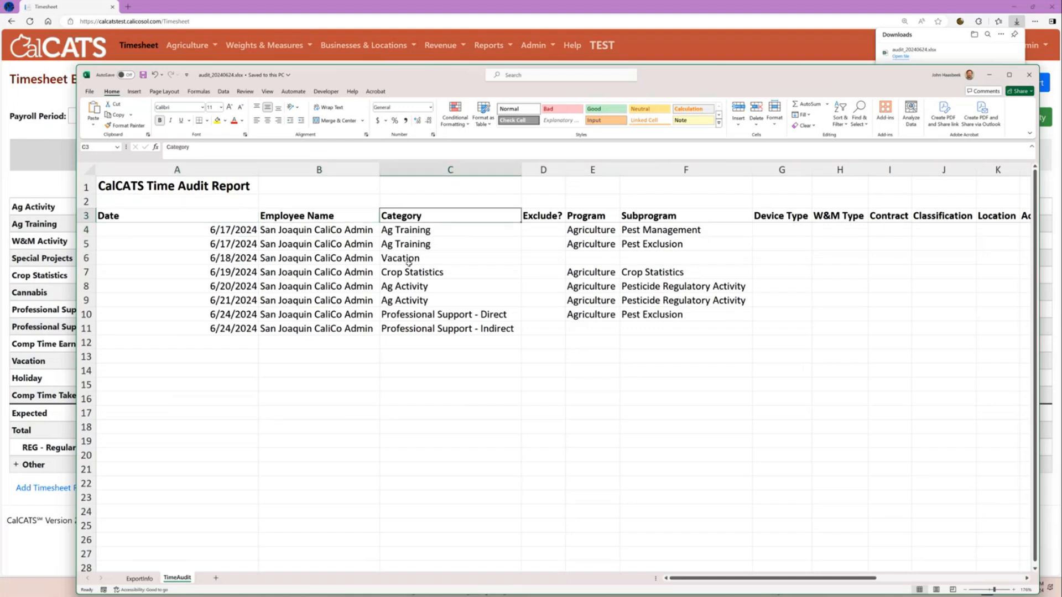
key("Right")
key("Right")
key("Right")
key("Right")
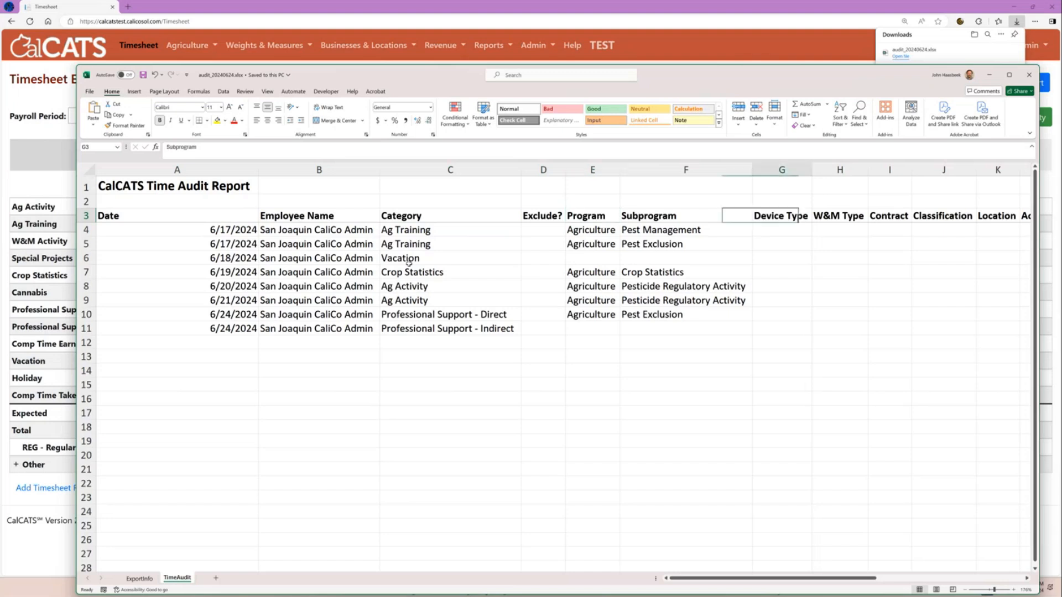
key("Right")
key("Right")
key("Right")
key("Right")
key("Right")
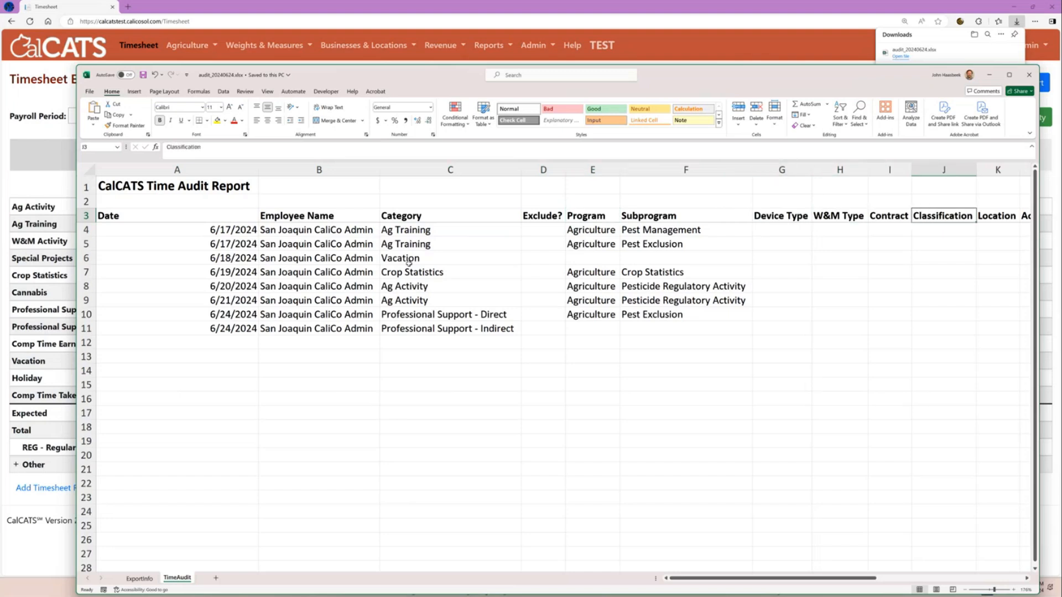
Examine the audit columns from W&M Type through Remarks, including Detail, AFS, Hours and Miles, and close the workbook to return to the CalCATS timesheet.
key("Left")
key("Left")
key("Left")
key("Left")
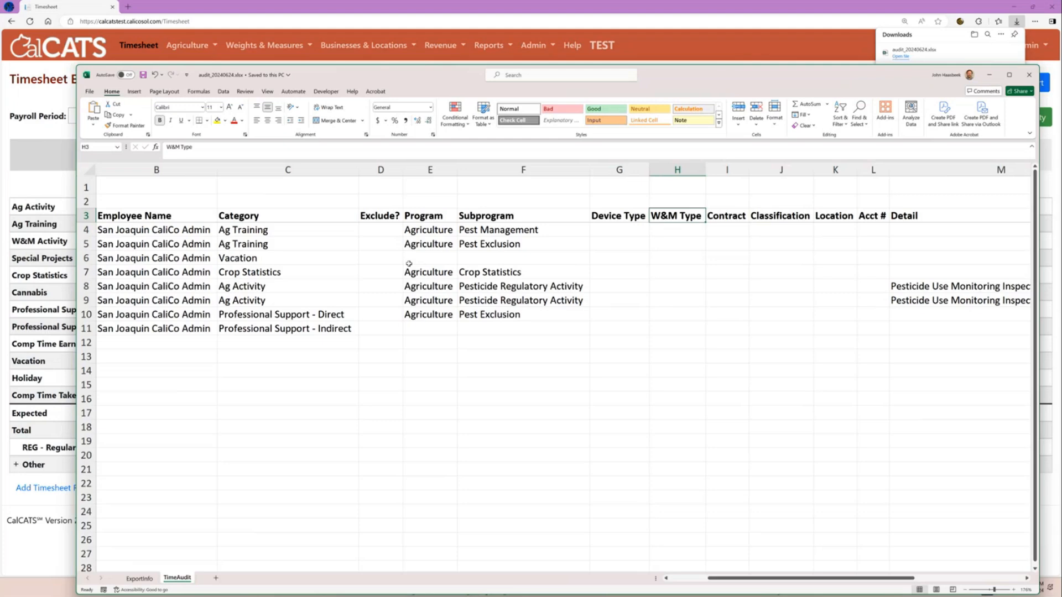
key("Right")
key("Right")
key("Right")
key("Right")
key("Right")
key("Right")
key("Right")
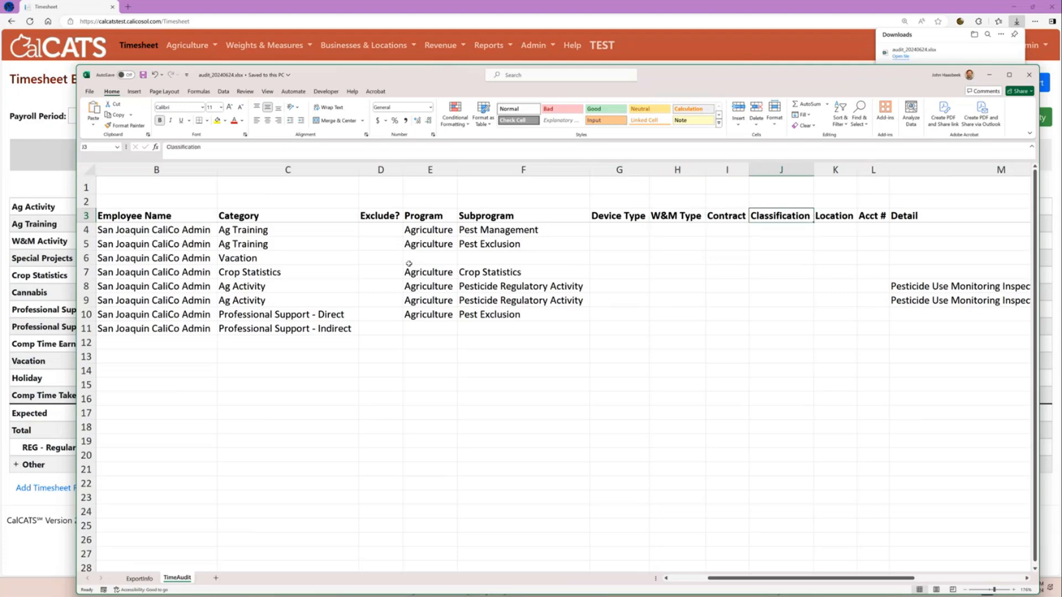
key("Right")
key("Right")
key("Right")
key("Right")
key("Right")
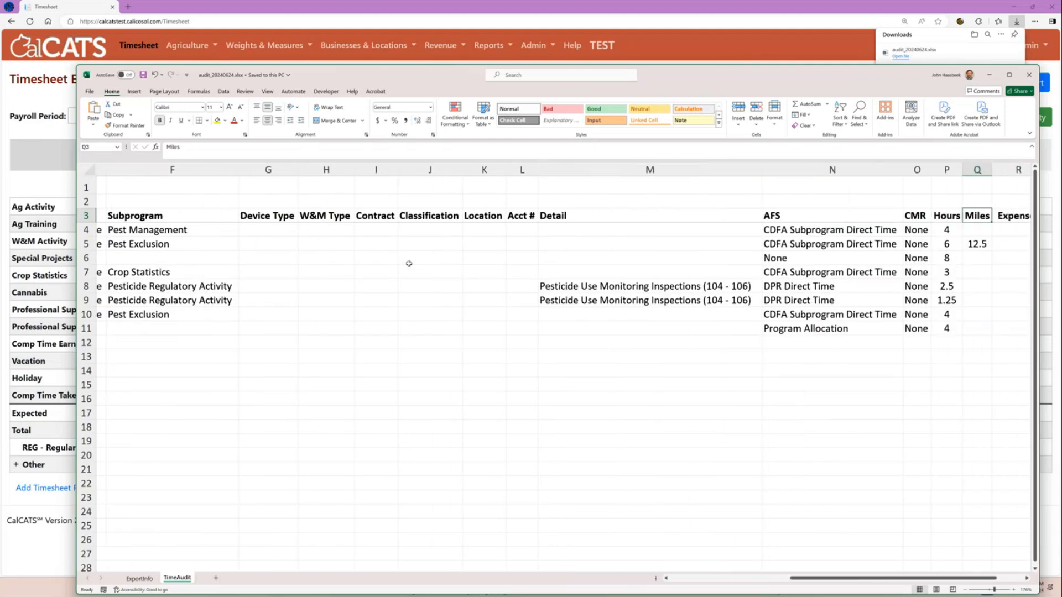
key("Left")
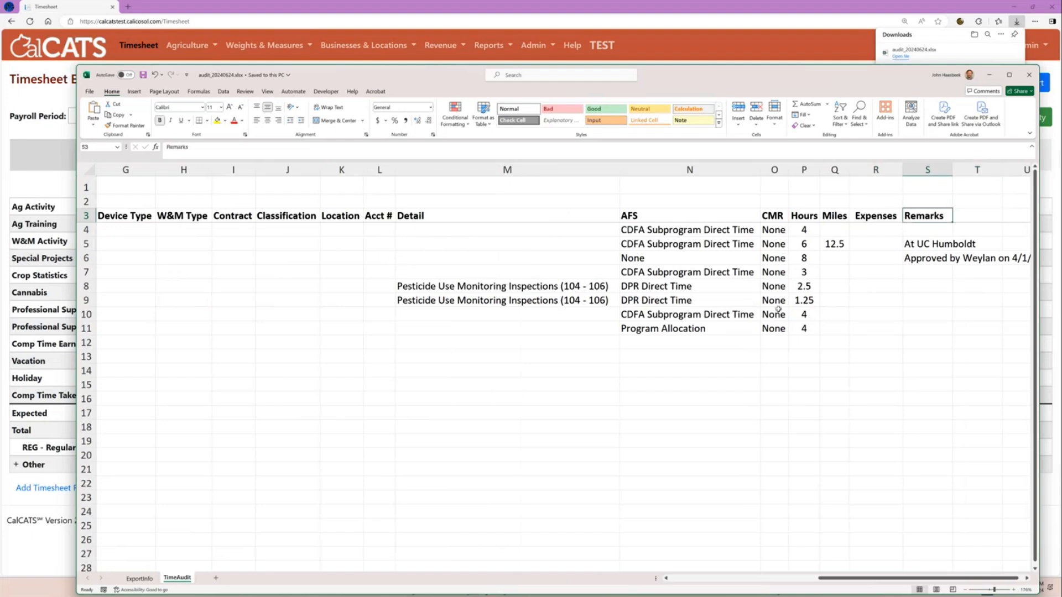
left_click(1028, 75)
left_click(793, 122)
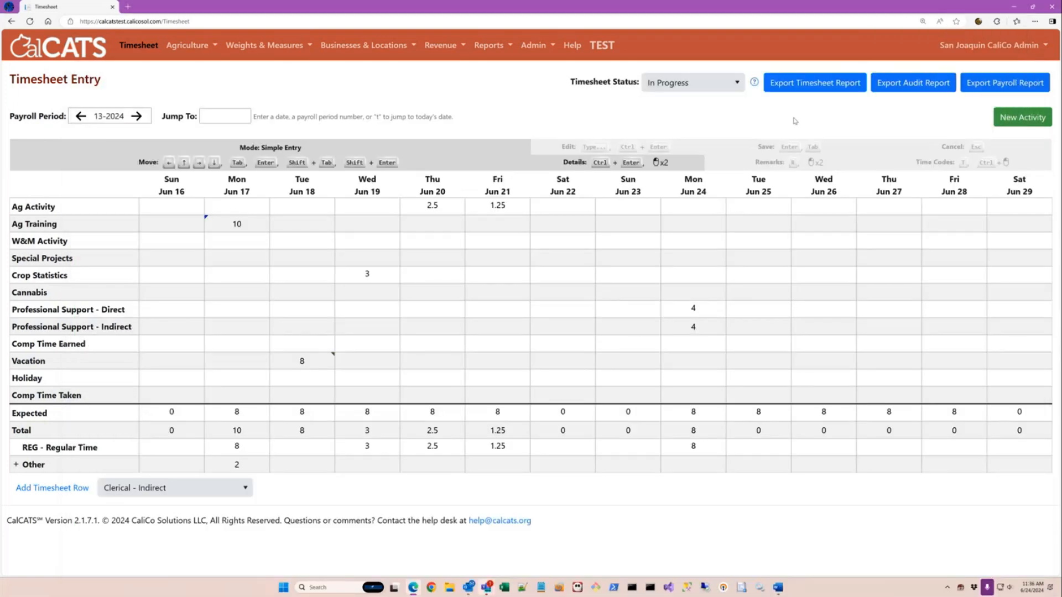